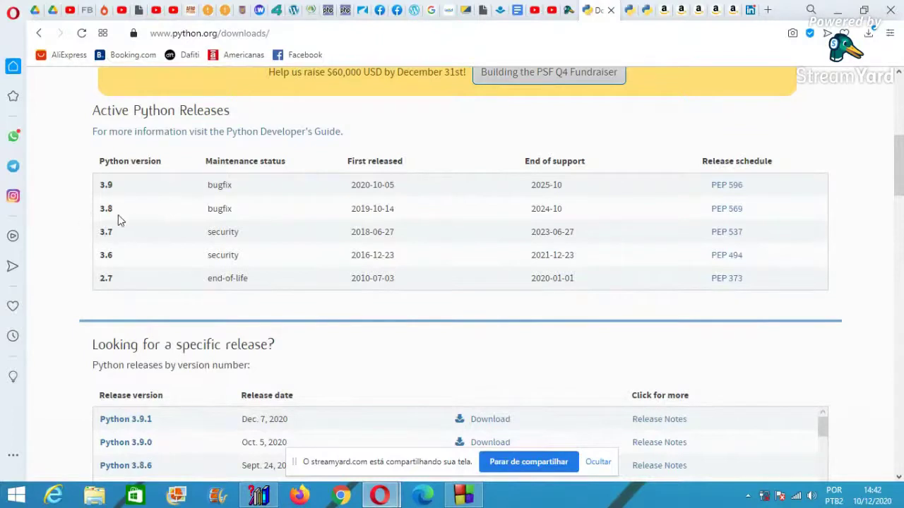
- Open the Python 3.8.6 release page from the list of specific releases
{"action": "scroll", "coordinate": [70, 299], "scroll_direction": "down", "scroll_amount": 1}
{"action": "scroll", "coordinate": [40, 346], "scroll_direction": "down", "scroll_amount": 2}
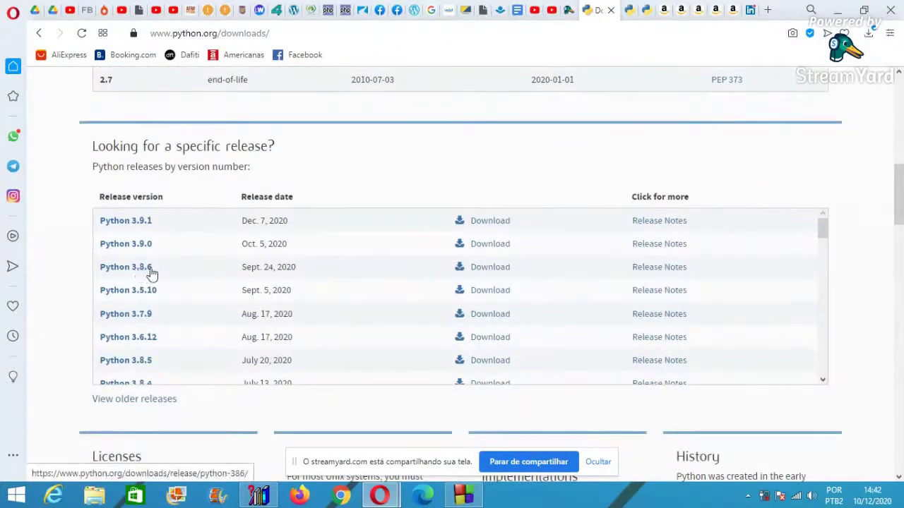
{"action": "scroll", "coordinate": [73, 278], "scroll_direction": "down", "scroll_amount": 2}
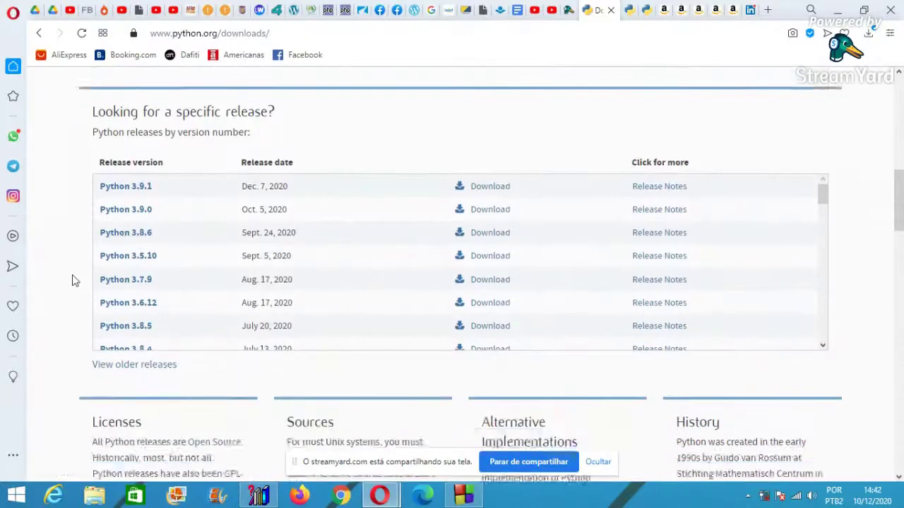
{"action": "scroll", "coordinate": [72, 278], "scroll_direction": "up", "scroll_amount": 2}
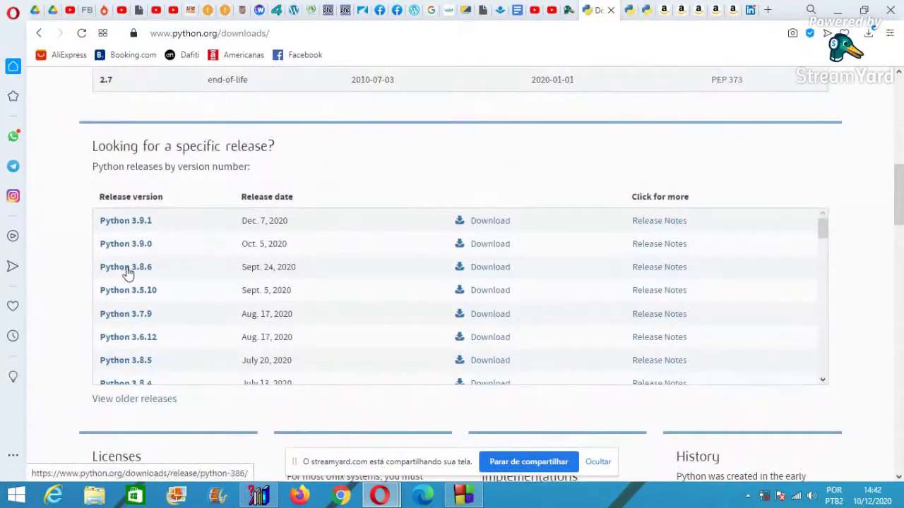
{"action": "left_click", "coordinate": [127, 272]}
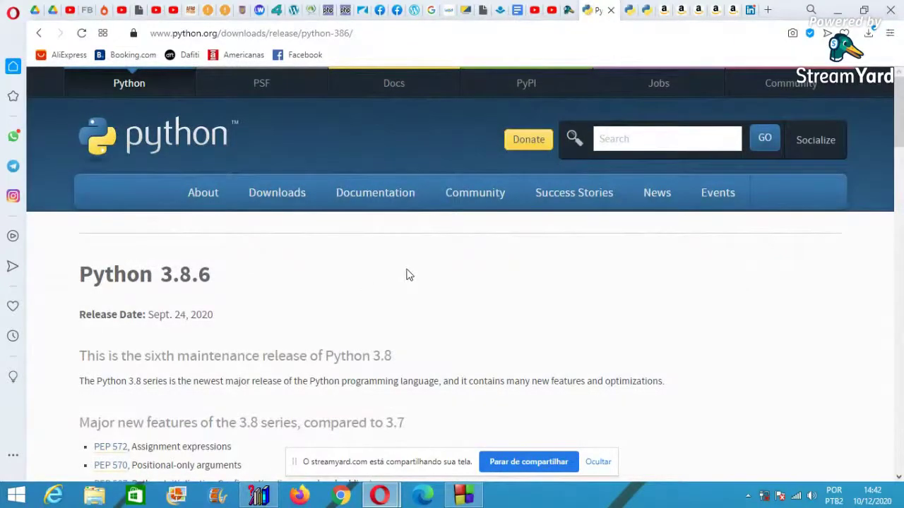
- Examine the Files table of the 3.8.6 release and highlight the description of the Windows x86-64 executable installer
{"action": "scroll", "coordinate": [408, 274], "scroll_direction": "down", "scroll_amount": 6}
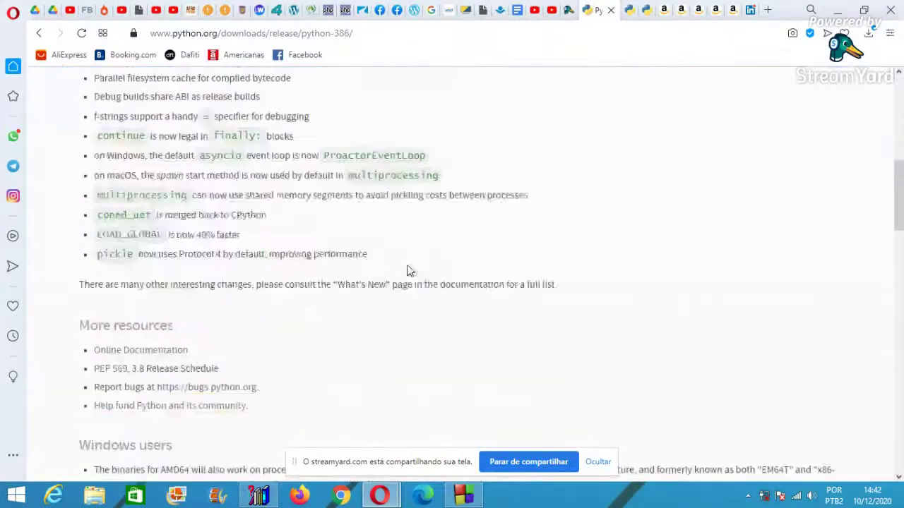
{"action": "scroll", "coordinate": [407, 271], "scroll_direction": "down", "scroll_amount": 6}
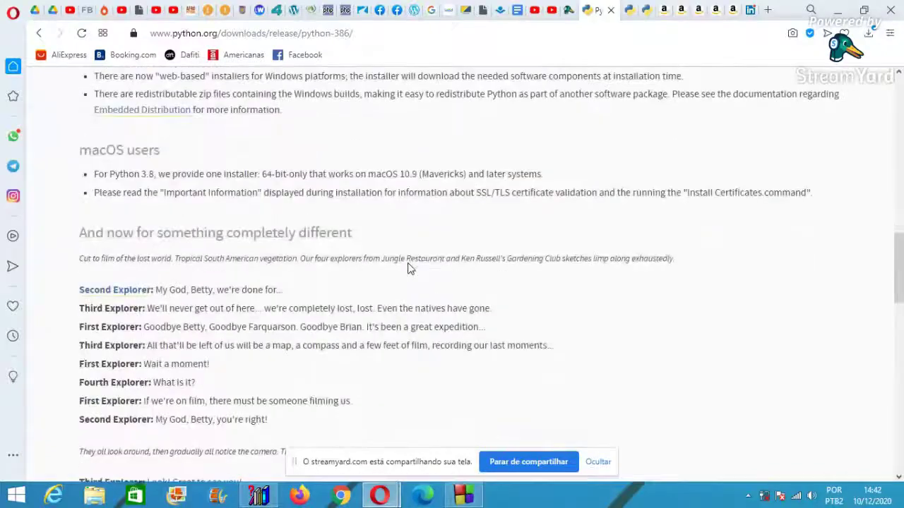
{"action": "scroll", "coordinate": [407, 265], "scroll_direction": "down", "scroll_amount": 7}
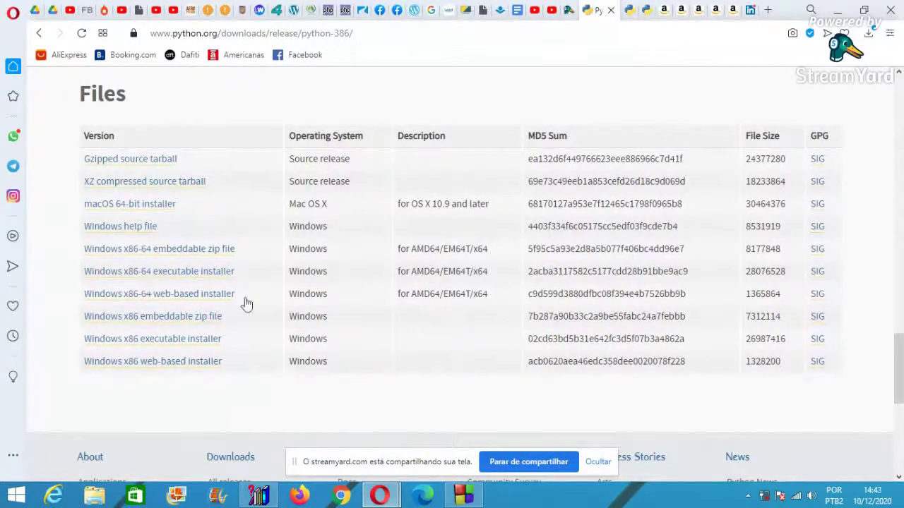
{"action": "left_click_drag", "start_coordinate": [486, 268], "coordinate": [397, 270]}
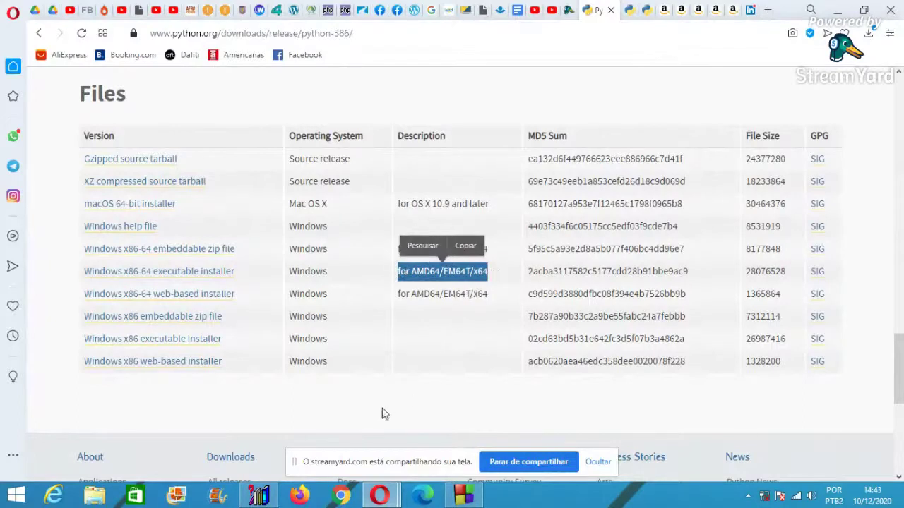
{"action": "left_click", "coordinate": [266, 407]}
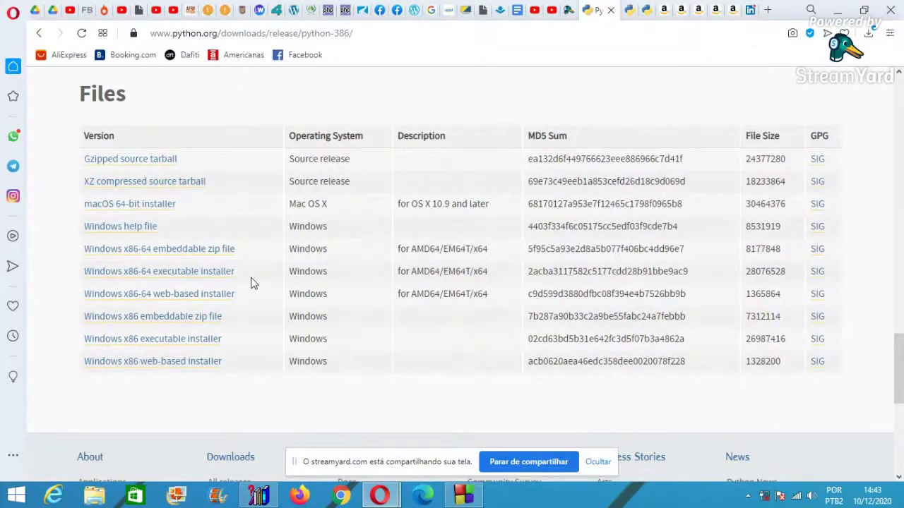
- Return from the 3.8.6 release page to the site's main Downloads page
{"action": "scroll", "coordinate": [260, 253], "scroll_direction": "up", "scroll_amount": 15}
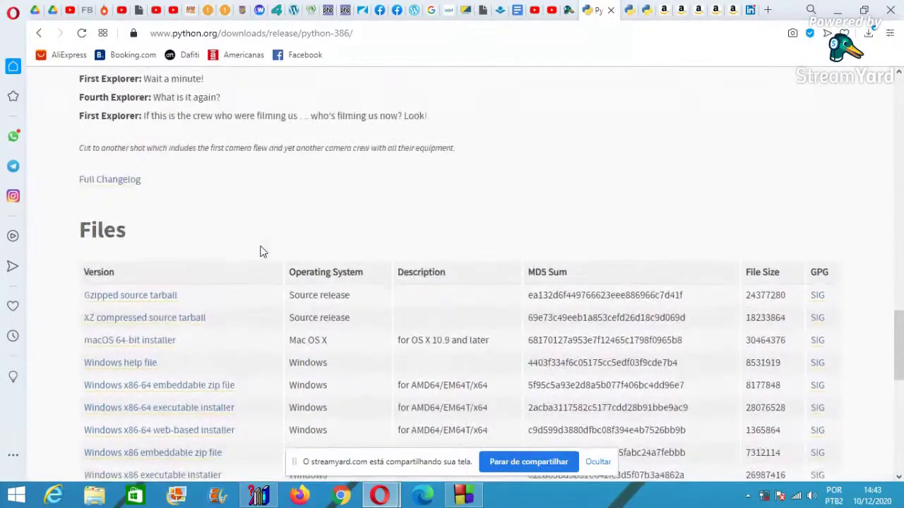
{"action": "scroll", "coordinate": [260, 253], "scroll_direction": "up", "scroll_amount": 10}
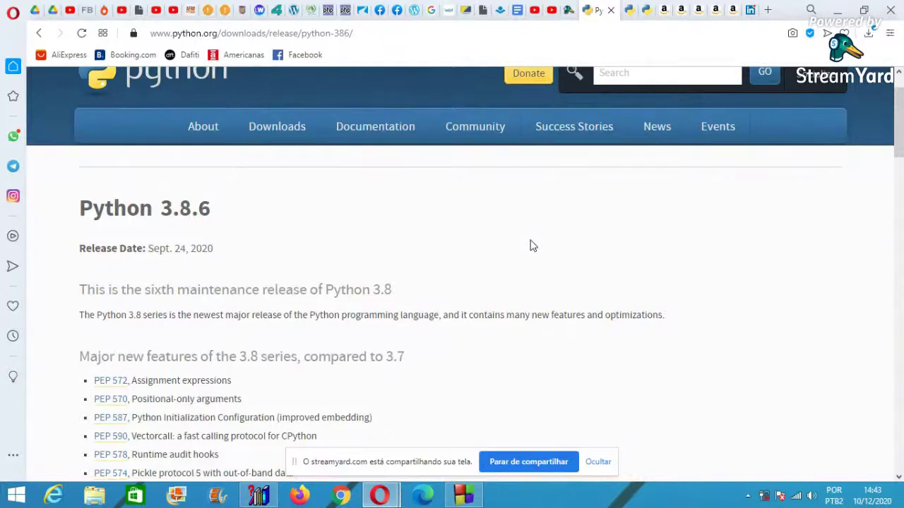
{"action": "scroll", "coordinate": [452, 283], "scroll_direction": "up", "scroll_amount": 2}
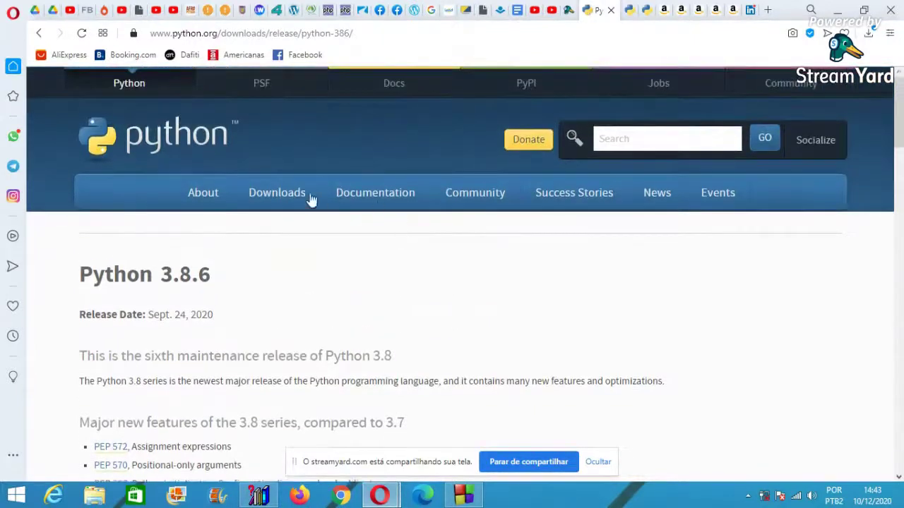
{"action": "mouse_move", "coordinate": [276, 195]}
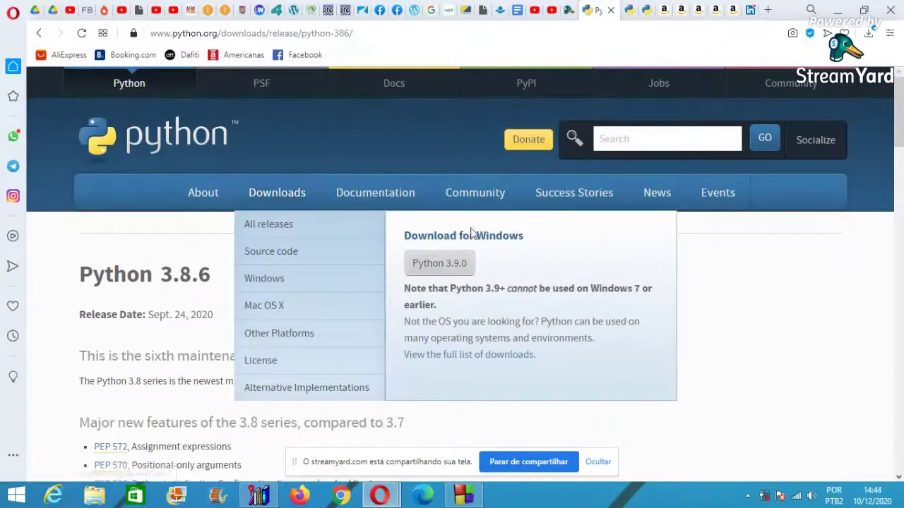
{"action": "left_click", "coordinate": [278, 198]}
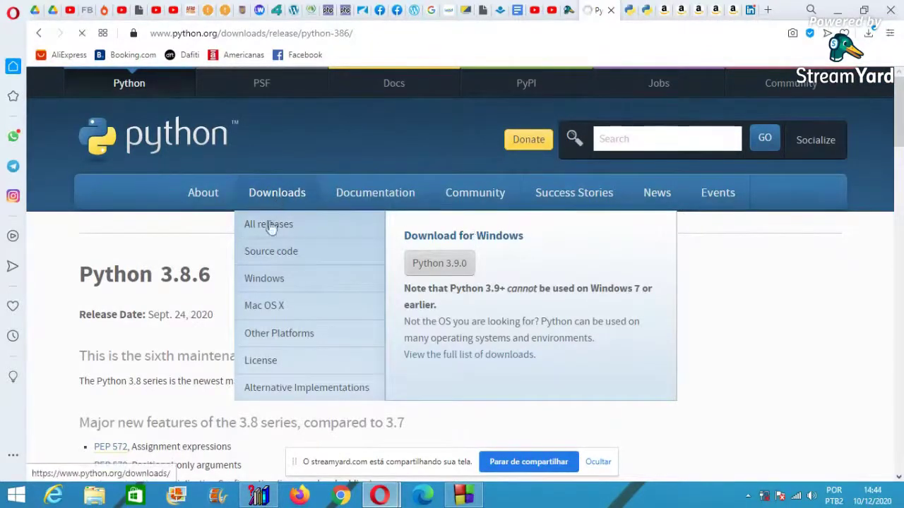
- Look through the Downloads page, from the specific releases list to the footer and back to the active releases
{"action": "scroll", "coordinate": [555, 243], "scroll_direction": "down", "scroll_amount": 12}
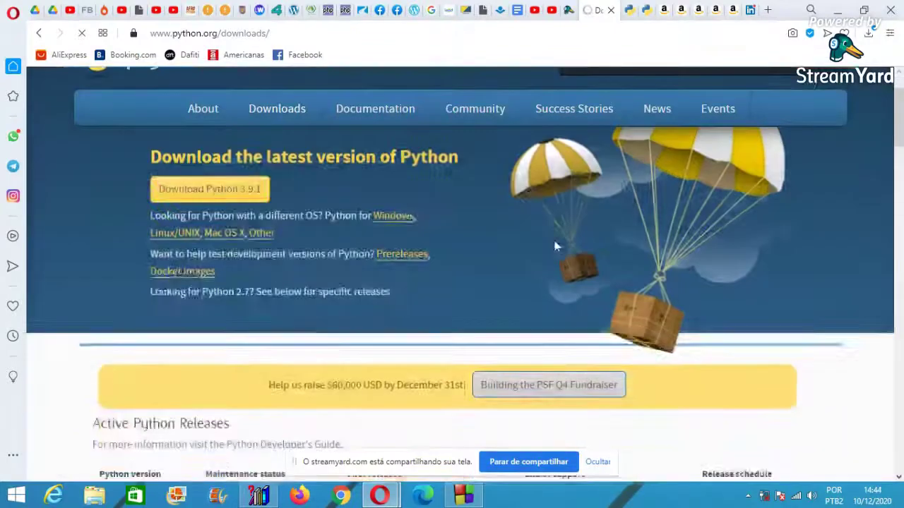
{"action": "scroll", "coordinate": [555, 243], "scroll_direction": "down", "scroll_amount": 5}
{"action": "scroll", "coordinate": [554, 244], "scroll_direction": "up", "scroll_amount": 4}
{"action": "scroll", "coordinate": [555, 244], "scroll_direction": "up", "scroll_amount": 1}
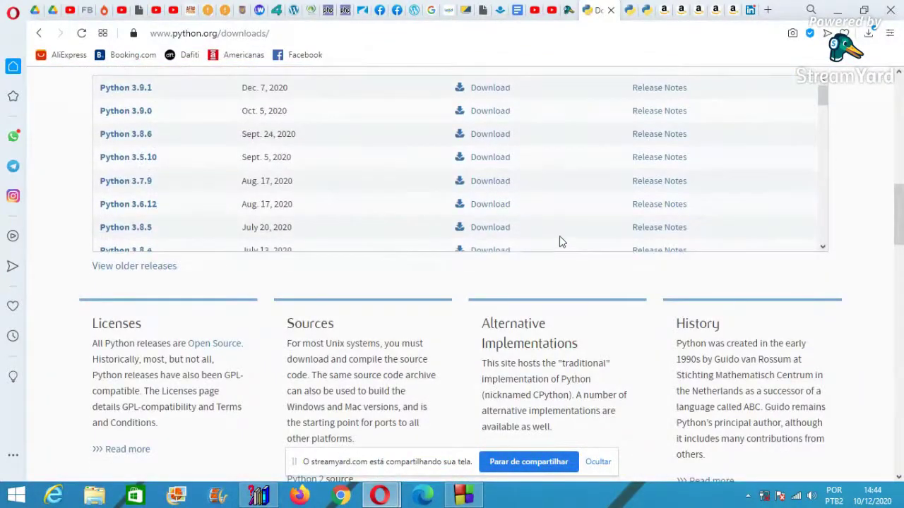
{"action": "scroll", "coordinate": [855, 244], "scroll_direction": "down", "scroll_amount": 7}
{"action": "scroll", "coordinate": [854, 244], "scroll_direction": "down", "scroll_amount": 10}
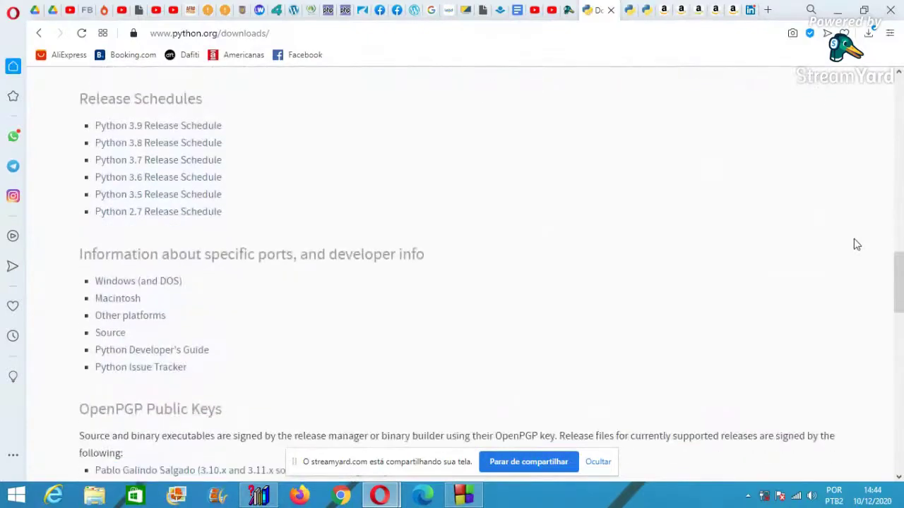
{"action": "scroll", "coordinate": [855, 245], "scroll_direction": "down", "scroll_amount": 3}
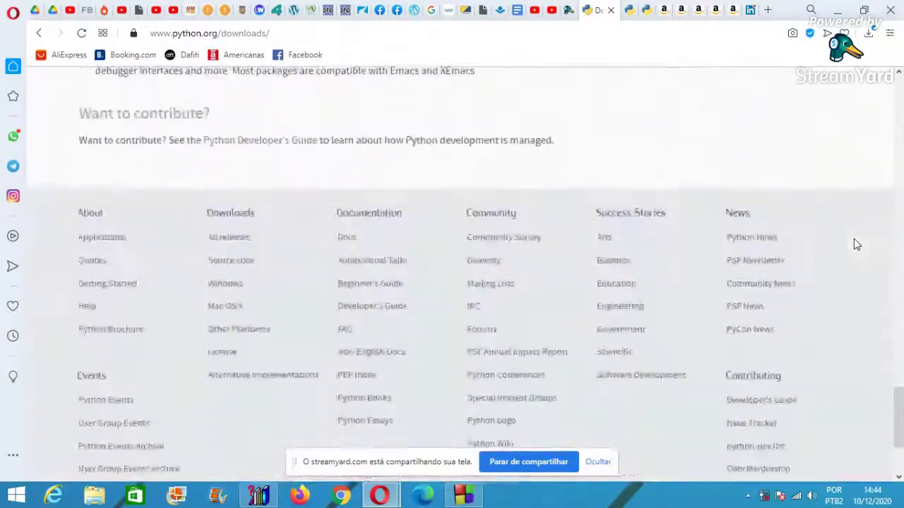
{"action": "scroll", "coordinate": [855, 244], "scroll_direction": "up", "scroll_amount": 15}
{"action": "scroll", "coordinate": [854, 244], "scroll_direction": "up", "scroll_amount": 5}
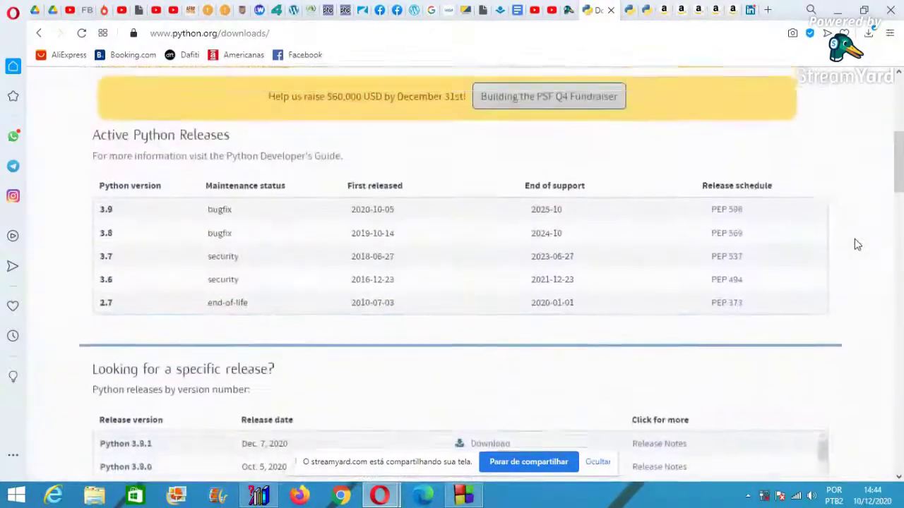
- Open the Python releases page for Windows and skim its stable releases and pre-releases
{"action": "scroll", "coordinate": [854, 239], "scroll_direction": "up", "scroll_amount": 2}
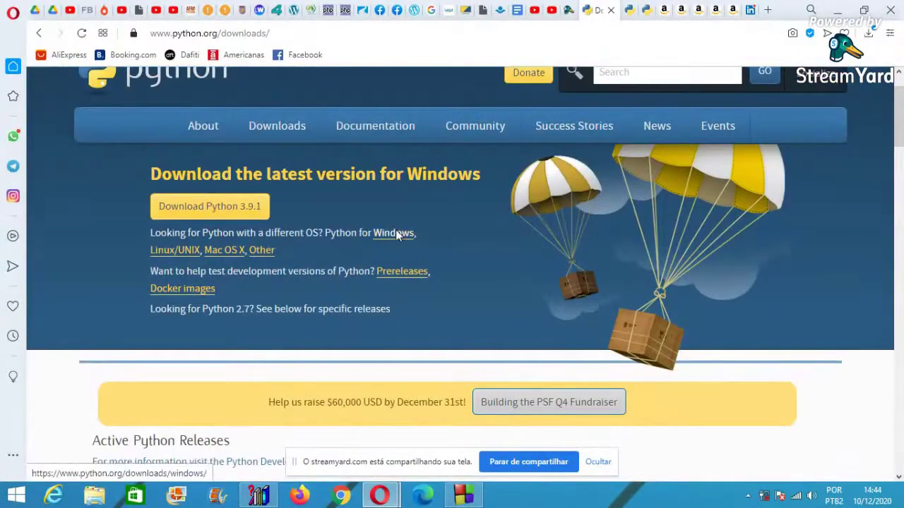
{"action": "left_click", "coordinate": [397, 235]}
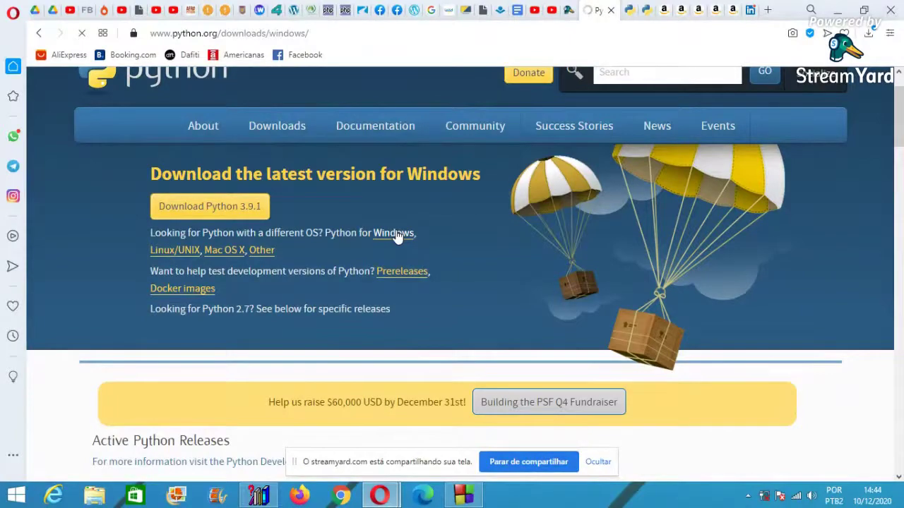
{"action": "scroll", "coordinate": [569, 269], "scroll_direction": "down", "scroll_amount": 3}
{"action": "scroll", "coordinate": [610, 257], "scroll_direction": "down", "scroll_amount": 6}
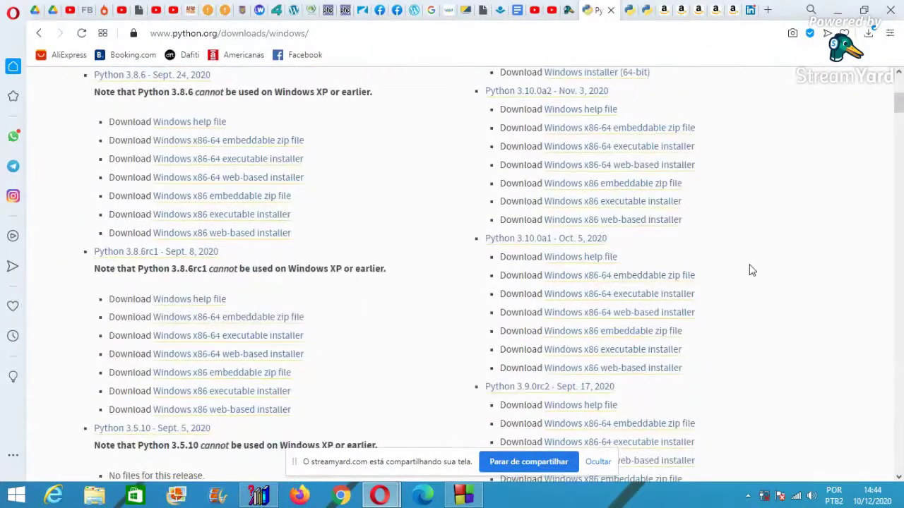
{"action": "scroll", "coordinate": [751, 270], "scroll_direction": "up", "scroll_amount": 9}
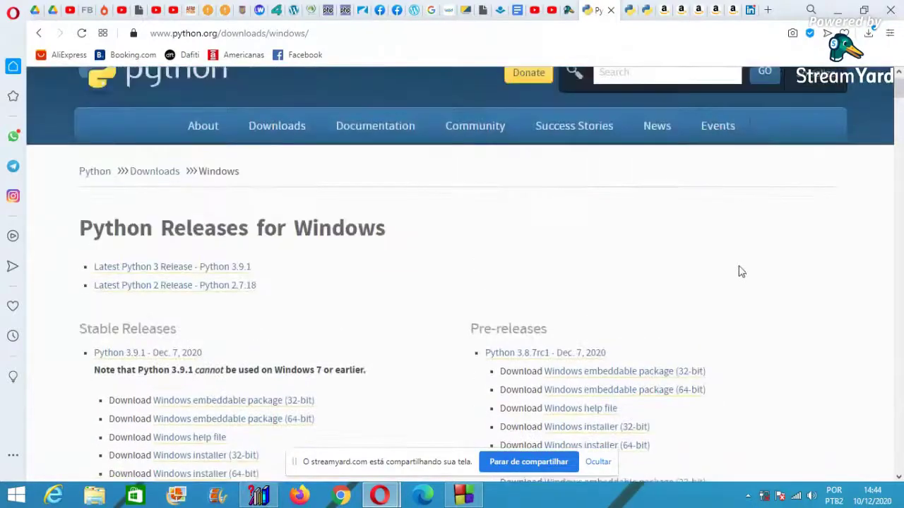
{"action": "scroll", "coordinate": [742, 271], "scroll_direction": "up", "scroll_amount": 2}
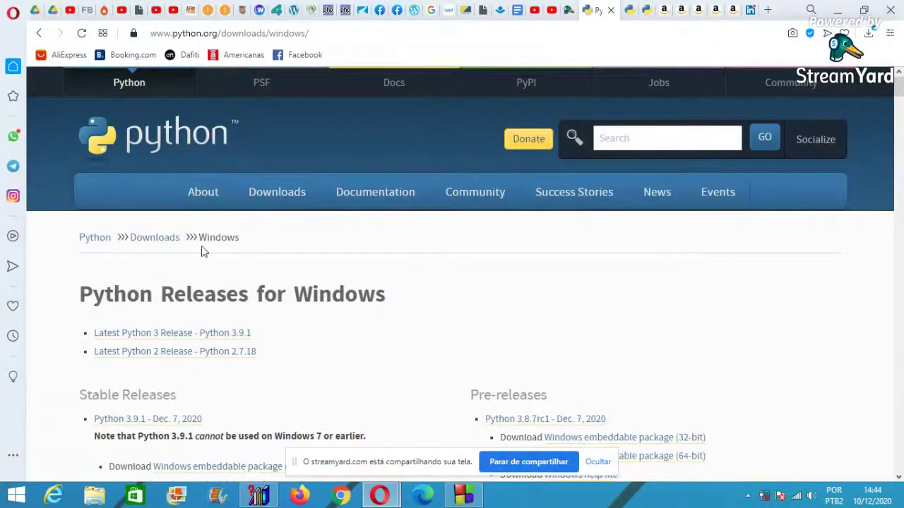
- Find Python 3.9.0 among the stable releases and highlight its Windows compatibility note
{"action": "scroll", "coordinate": [491, 277], "scroll_direction": "down", "scroll_amount": 4}
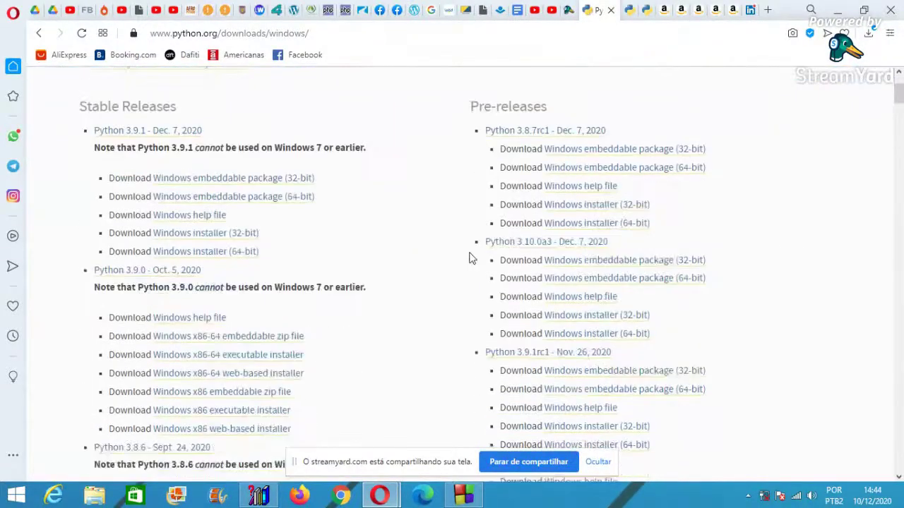
{"action": "scroll", "coordinate": [472, 259], "scroll_direction": "down", "scroll_amount": 2}
{"action": "scroll", "coordinate": [472, 258], "scroll_direction": "up", "scroll_amount": 1}
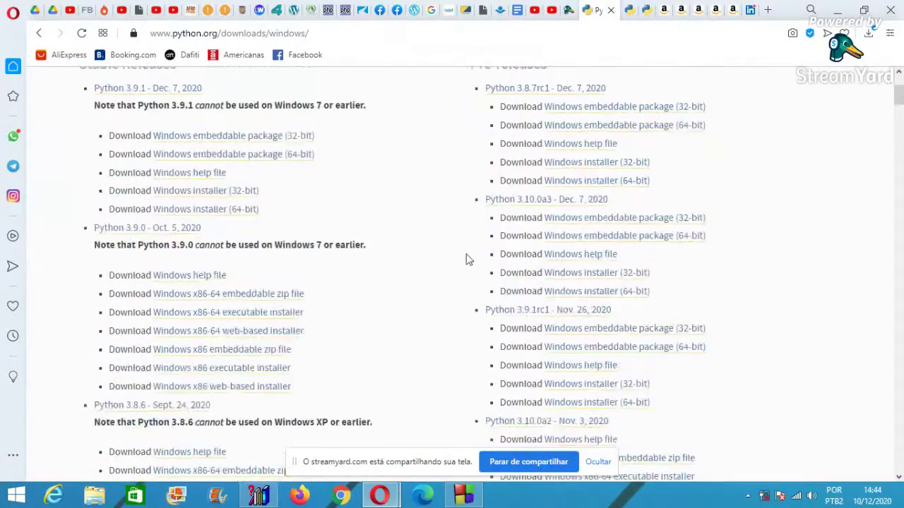
{"action": "scroll", "coordinate": [468, 260], "scroll_direction": "down", "scroll_amount": 2}
{"action": "scroll", "coordinate": [465, 261], "scroll_direction": "up", "scroll_amount": 1}
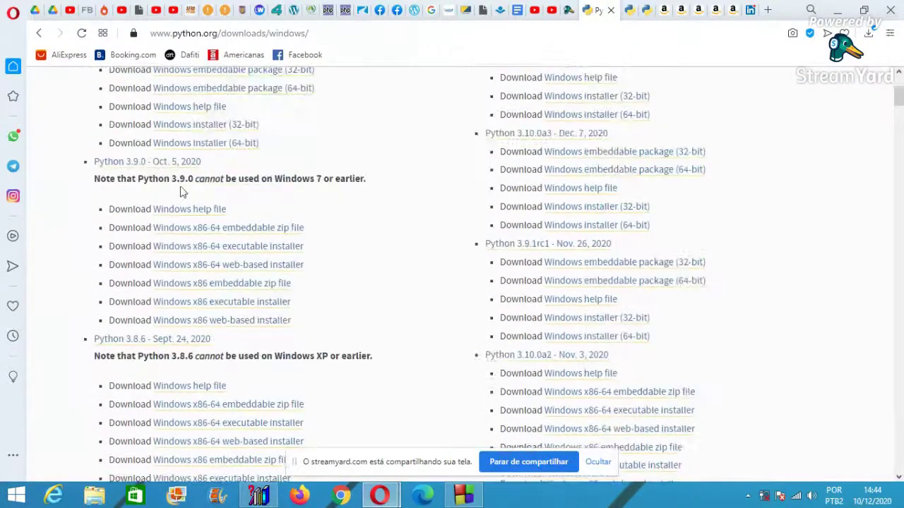
{"action": "left_click_drag", "start_coordinate": [367, 183], "coordinate": [90, 182]}
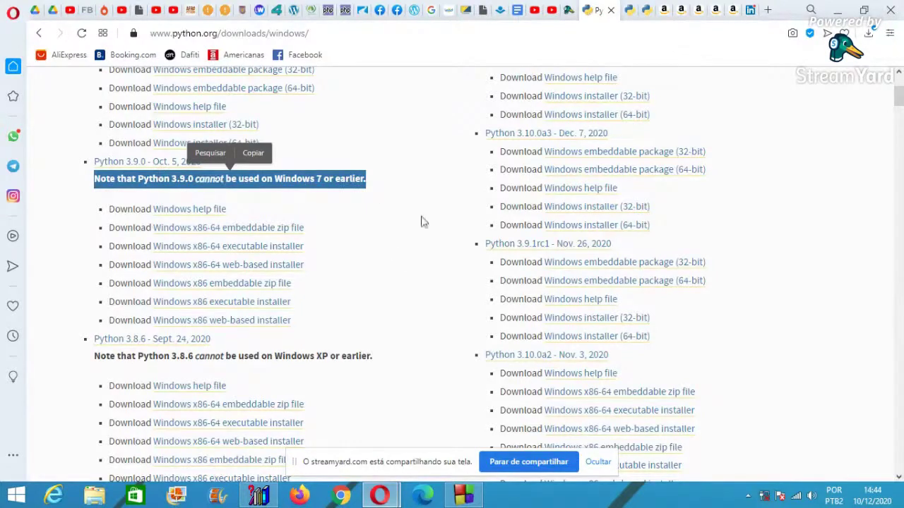
{"action": "left_click", "coordinate": [453, 262]}
- Highlight the Windows compatibility note under Python 3.8.6 and look through the notes of the older stable releases
{"action": "scroll", "coordinate": [454, 262], "scroll_direction": "down", "scroll_amount": 2}
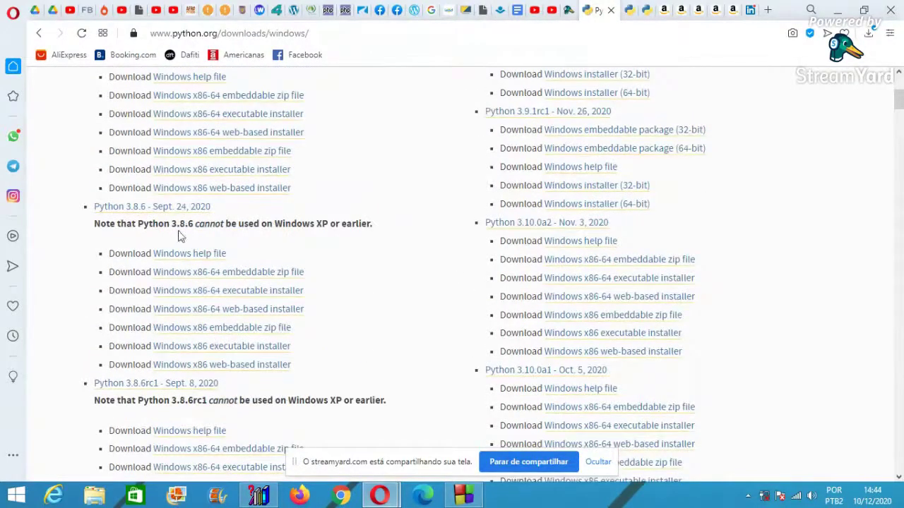
{"action": "left_click_drag", "start_coordinate": [380, 224], "coordinate": [91, 227]}
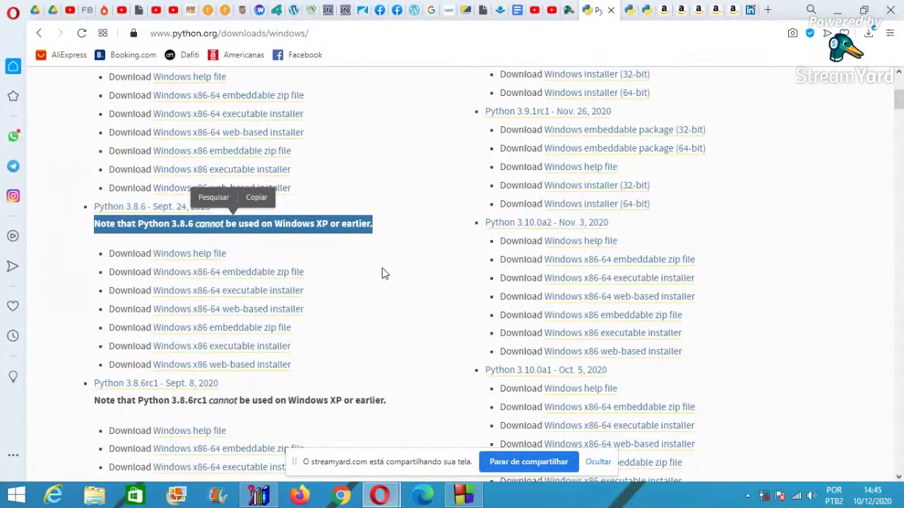
{"action": "scroll", "coordinate": [381, 273], "scroll_direction": "down", "scroll_amount": 3}
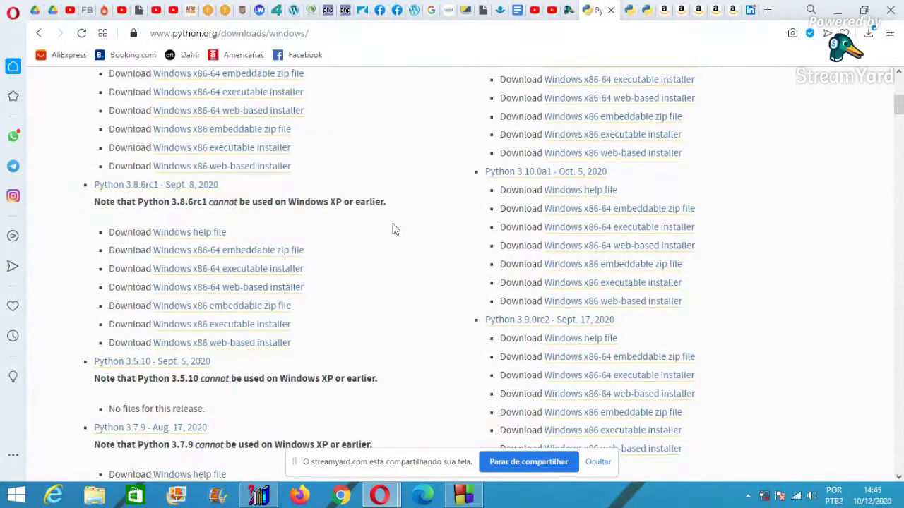
{"action": "scroll", "coordinate": [394, 230], "scroll_direction": "down", "scroll_amount": 5}
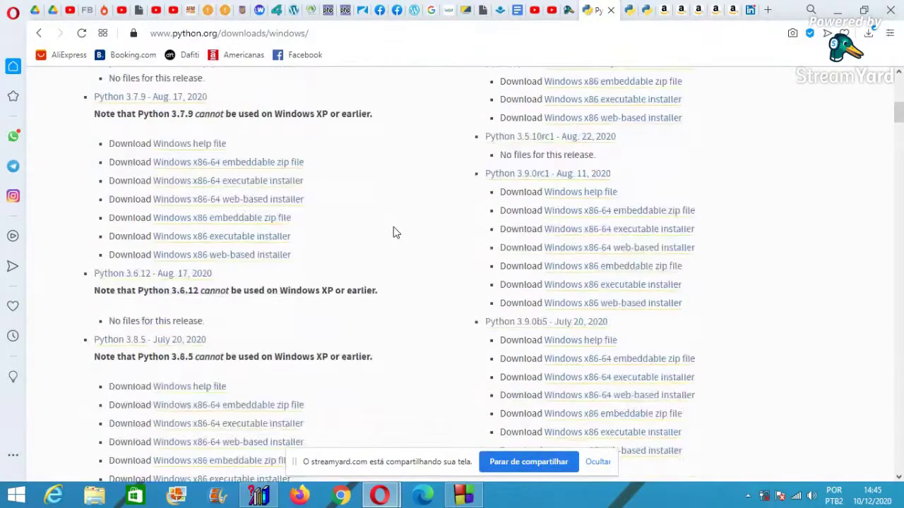
{"action": "scroll", "coordinate": [394, 233], "scroll_direction": "down", "scroll_amount": 2}
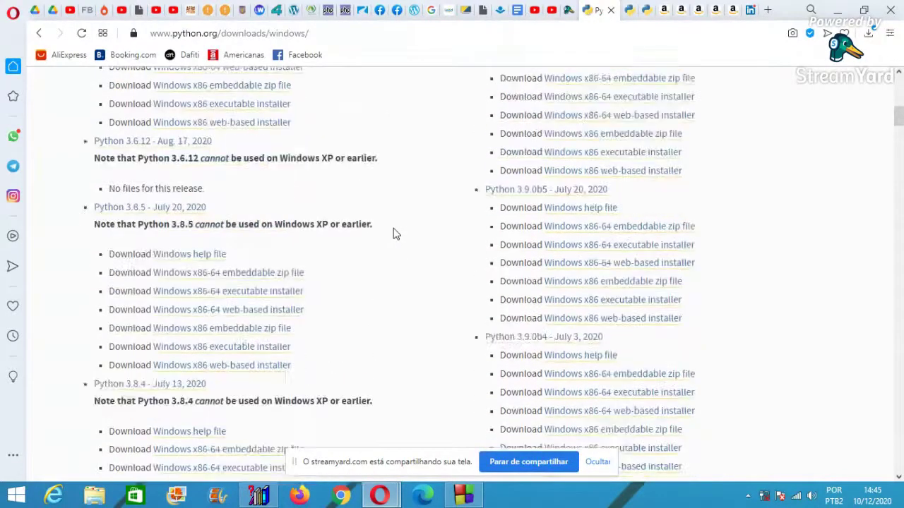
{"action": "scroll", "coordinate": [393, 233], "scroll_direction": "down", "scroll_amount": 12}
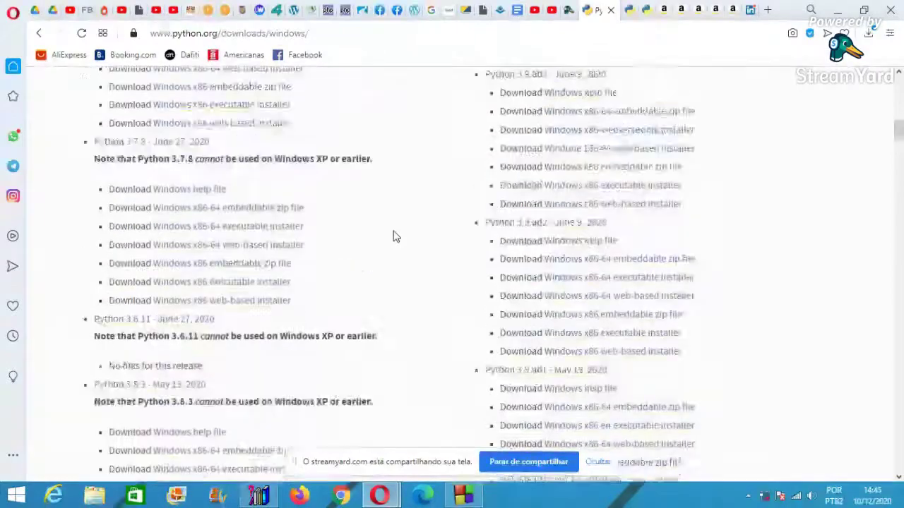
{"action": "scroll", "coordinate": [408, 244], "scroll_direction": "down", "scroll_amount": 2}
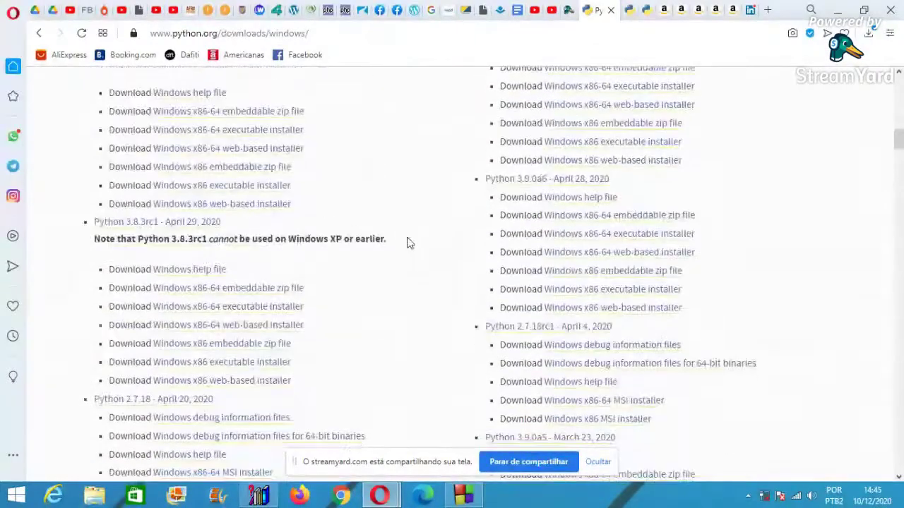
- Look through the older stable releases and pre-releases for Windows down to the page footer
{"action": "scroll", "coordinate": [408, 244], "scroll_direction": "down", "scroll_amount": 6}
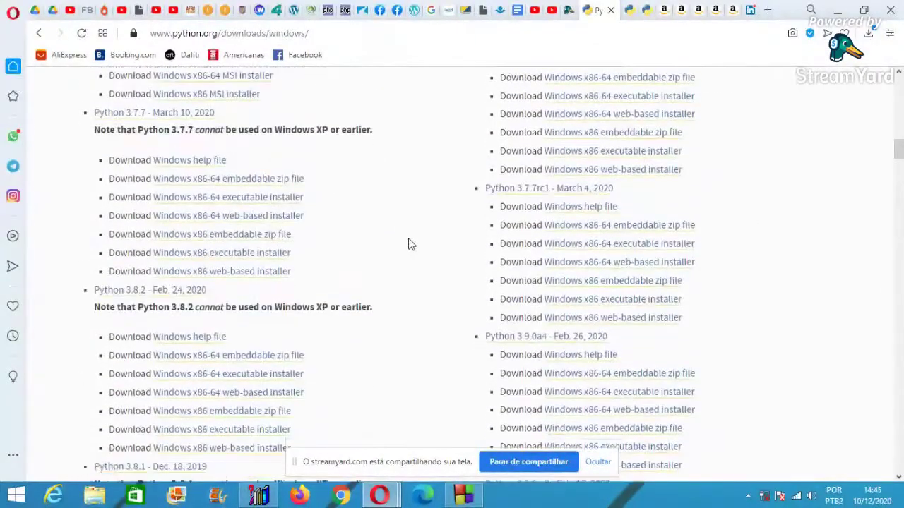
{"action": "scroll", "coordinate": [408, 242], "scroll_direction": "down", "scroll_amount": 7}
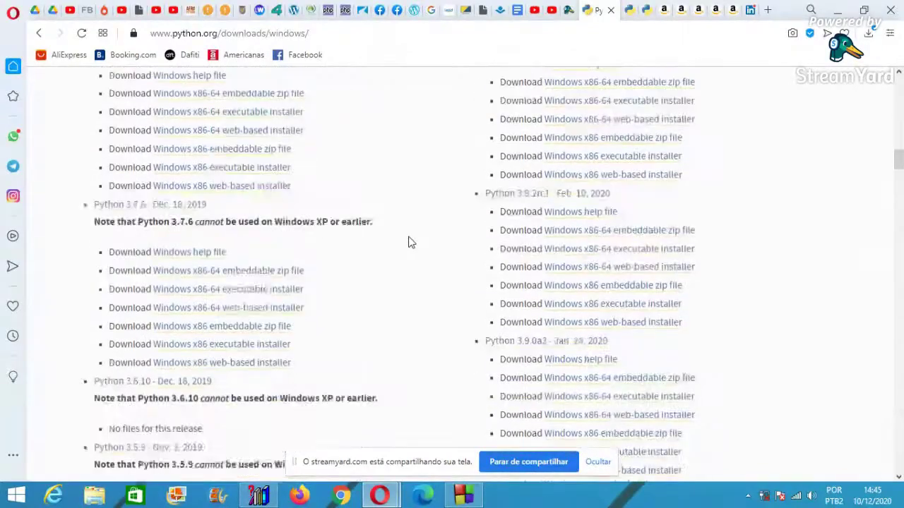
{"action": "scroll", "coordinate": [409, 242], "scroll_direction": "down", "scroll_amount": 4}
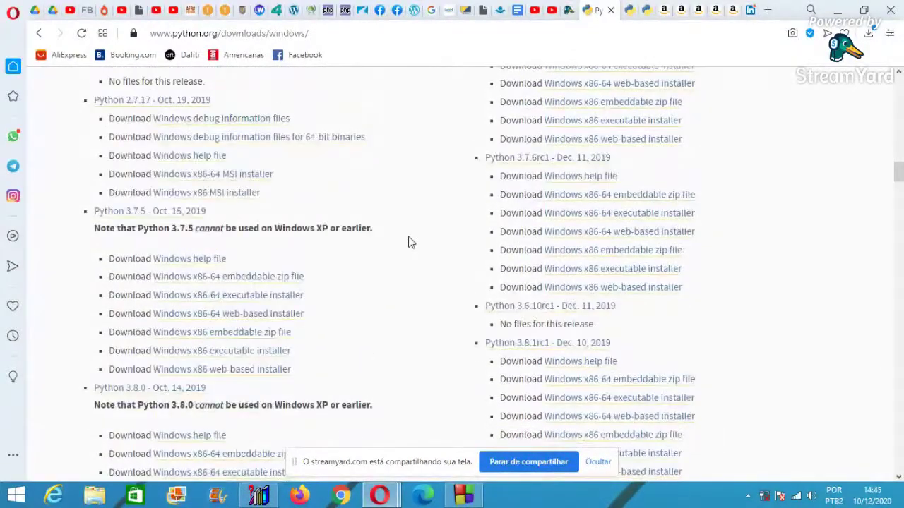
{"action": "scroll", "coordinate": [408, 242], "scroll_direction": "down", "scroll_amount": 5}
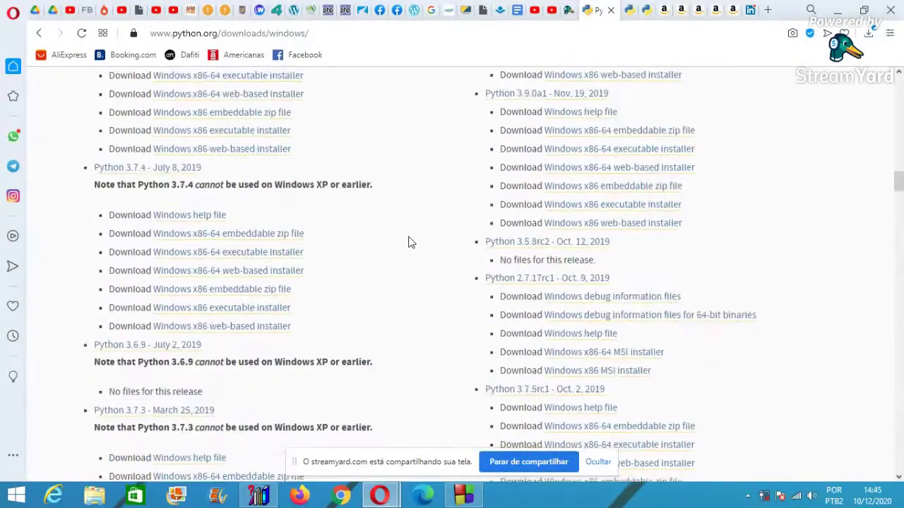
{"action": "scroll", "coordinate": [408, 242], "scroll_direction": "down", "scroll_amount": 7}
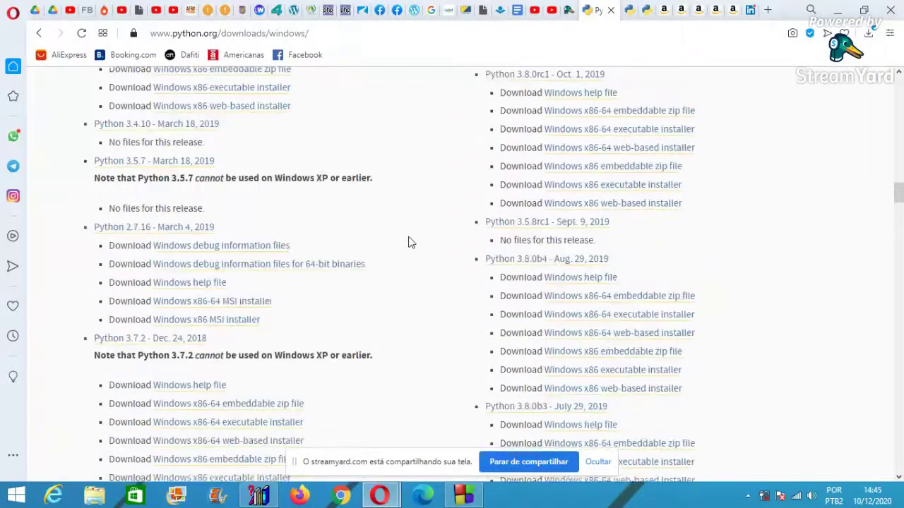
{"action": "scroll", "coordinate": [408, 243], "scroll_direction": "down", "scroll_amount": 9}
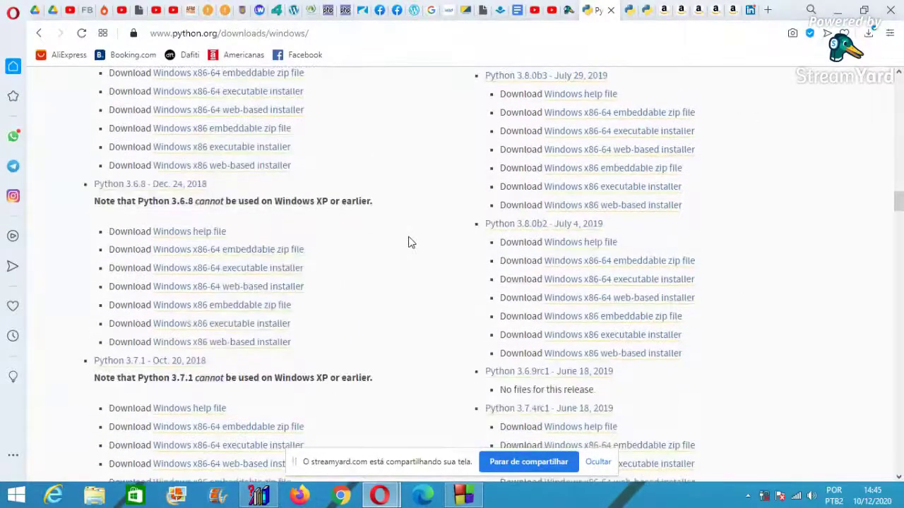
{"action": "scroll", "coordinate": [408, 242], "scroll_direction": "down", "scroll_amount": 6}
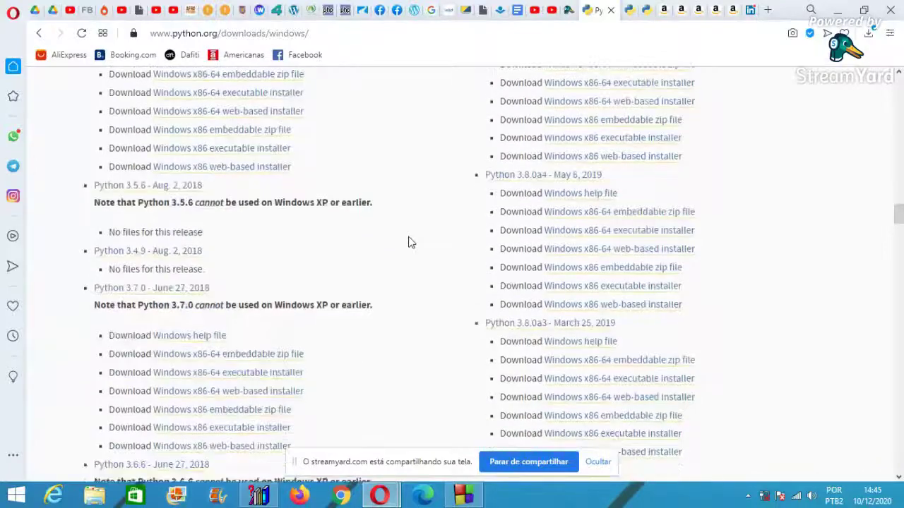
{"action": "scroll", "coordinate": [408, 242], "scroll_direction": "down", "scroll_amount": 5}
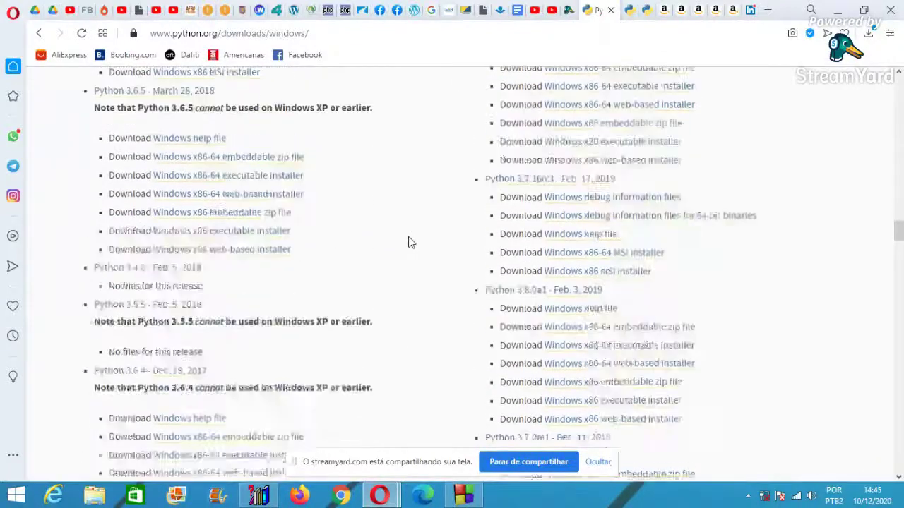
{"action": "scroll", "coordinate": [408, 242], "scroll_direction": "down", "scroll_amount": 8}
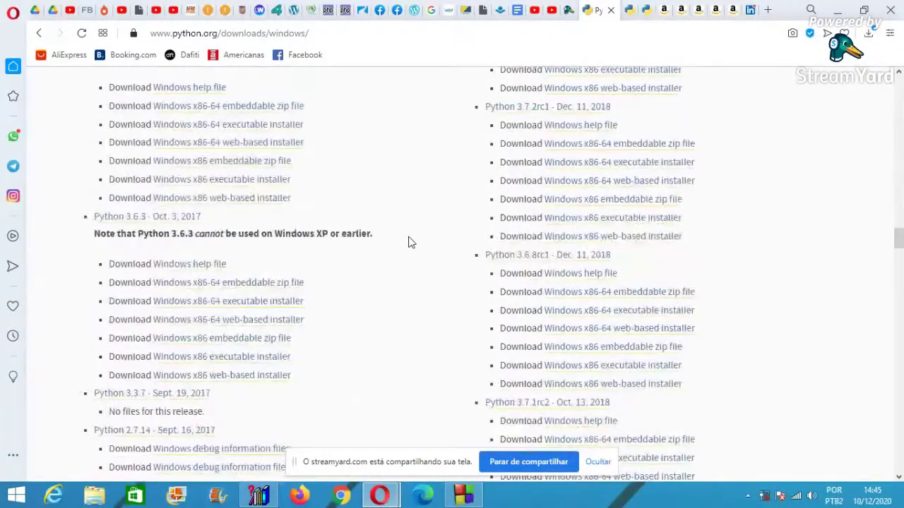
{"action": "scroll", "coordinate": [408, 242], "scroll_direction": "down", "scroll_amount": 12}
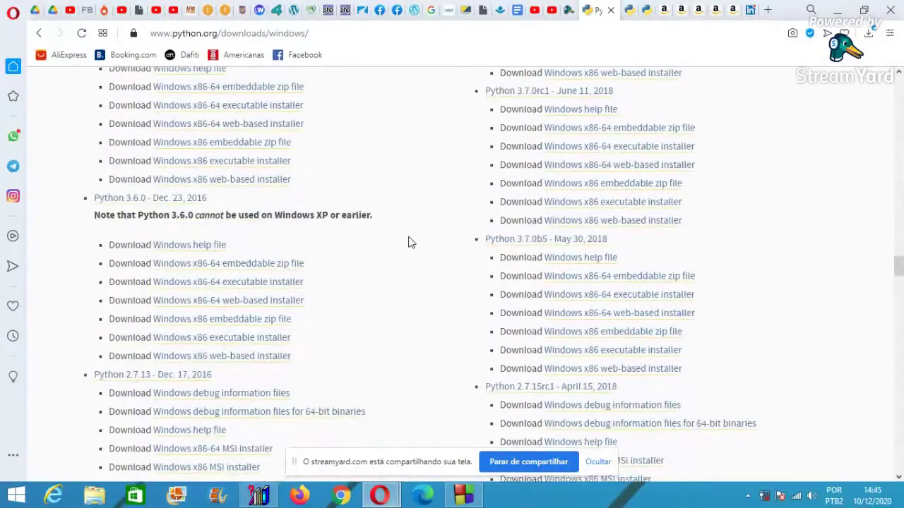
{"action": "scroll", "coordinate": [409, 242], "scroll_direction": "down", "scroll_amount": 4}
{"action": "scroll", "coordinate": [410, 242], "scroll_direction": "down", "scroll_amount": 13}
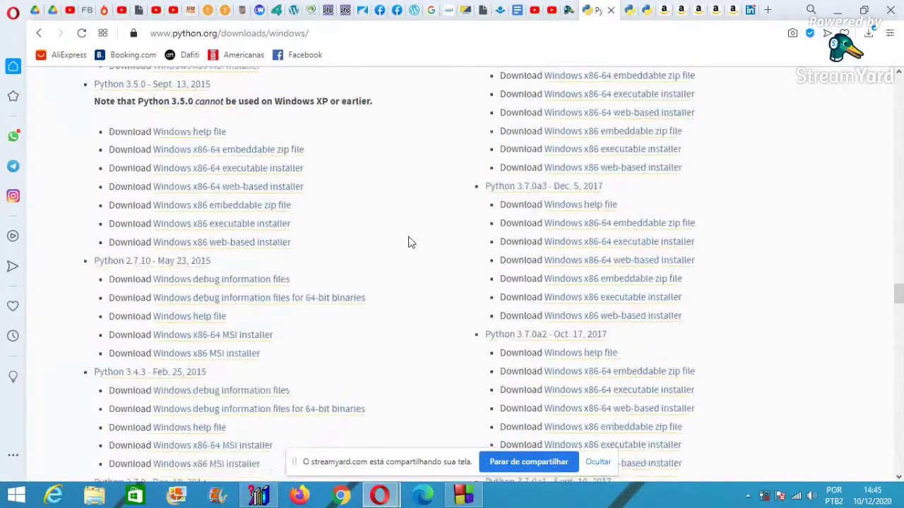
{"action": "scroll", "coordinate": [408, 242], "scroll_direction": "down", "scroll_amount": 9}
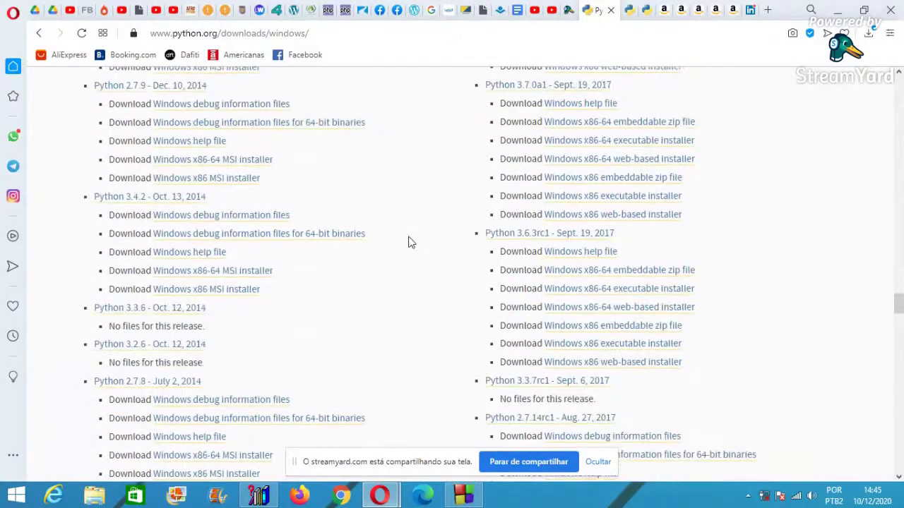
{"action": "scroll", "coordinate": [409, 243], "scroll_direction": "down", "scroll_amount": 15}
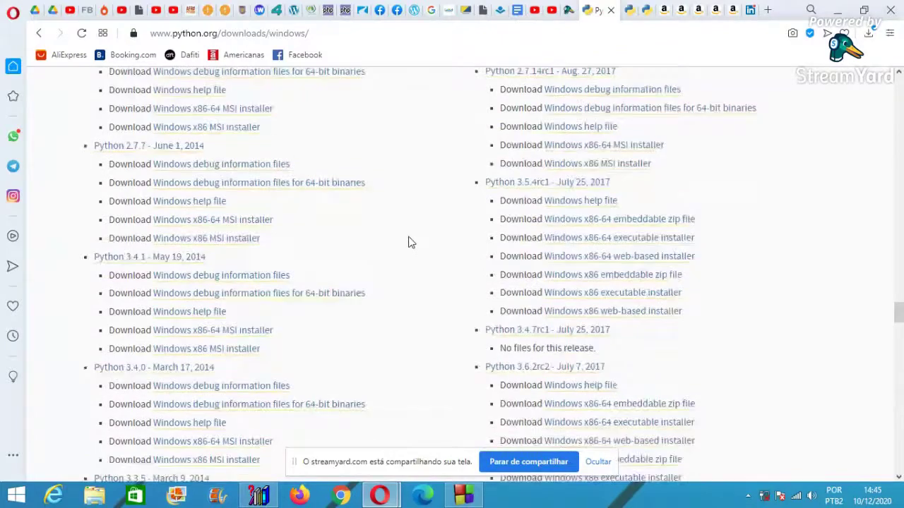
{"action": "scroll", "coordinate": [416, 245], "scroll_direction": "down", "scroll_amount": 12}
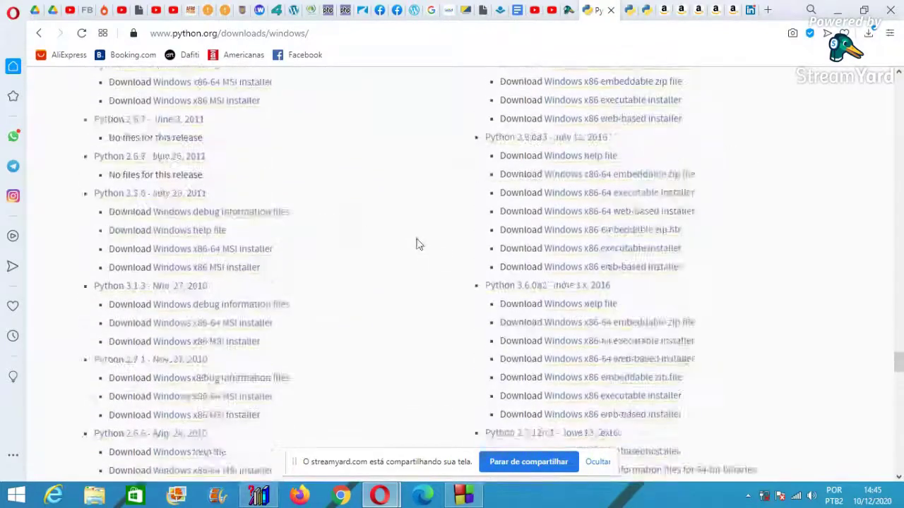
{"action": "scroll", "coordinate": [416, 245], "scroll_direction": "down", "scroll_amount": 15}
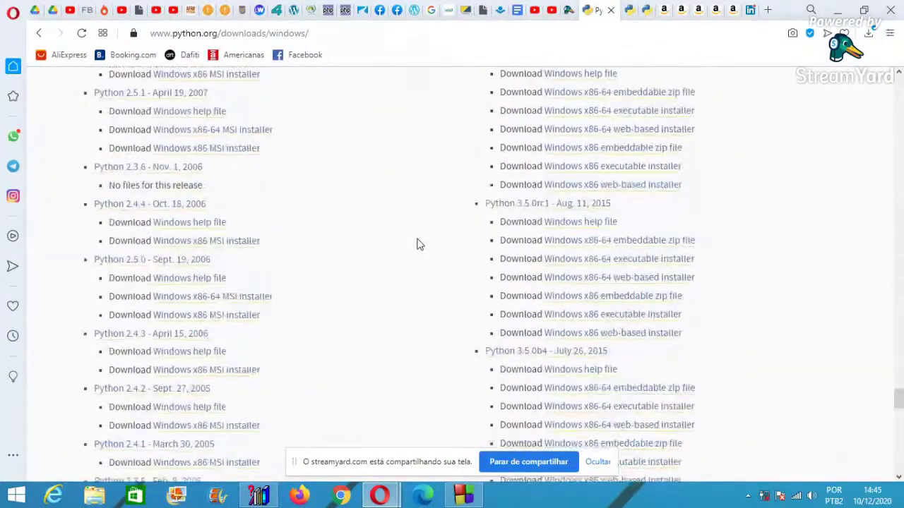
{"action": "scroll", "coordinate": [419, 244], "scroll_direction": "down", "scroll_amount": 15}
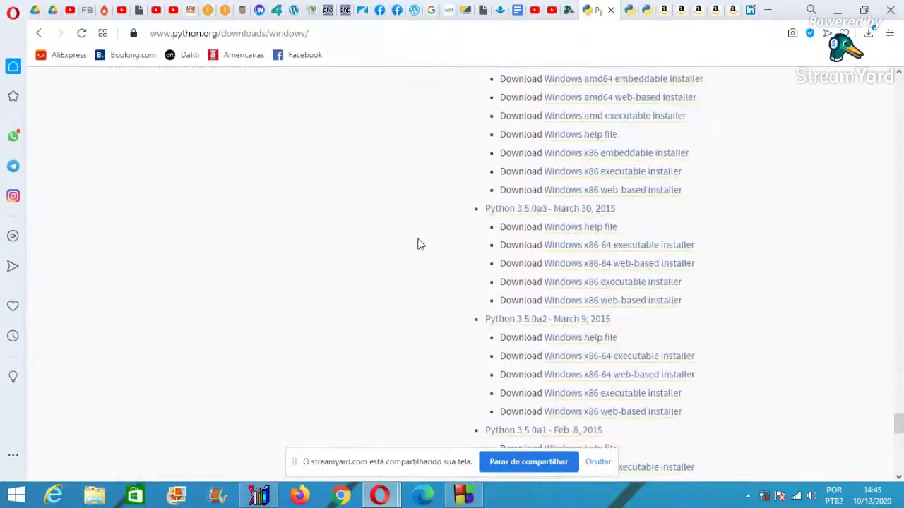
{"action": "scroll", "coordinate": [419, 244], "scroll_direction": "down", "scroll_amount": 2}
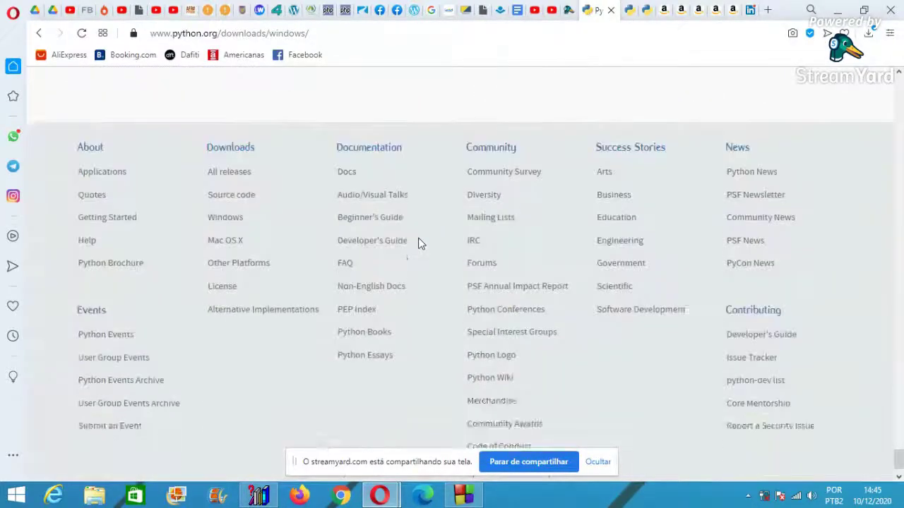
- Return to Python 3.8.6 among the stable releases and highlight its Windows compatibility note
{"action": "scroll", "coordinate": [419, 242], "scroll_direction": "up", "scroll_amount": 5}
{"action": "left_click_drag", "start_coordinate": [900, 451], "coordinate": [898, 101]}
{"action": "triple_click", "coordinate": [233, 225]}
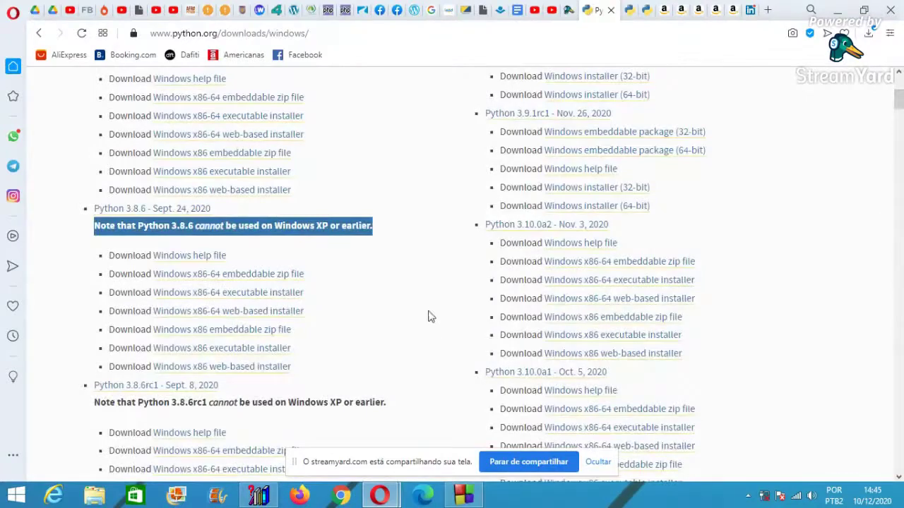
{"action": "scroll", "coordinate": [446, 273], "scroll_direction": "up", "scroll_amount": 2}
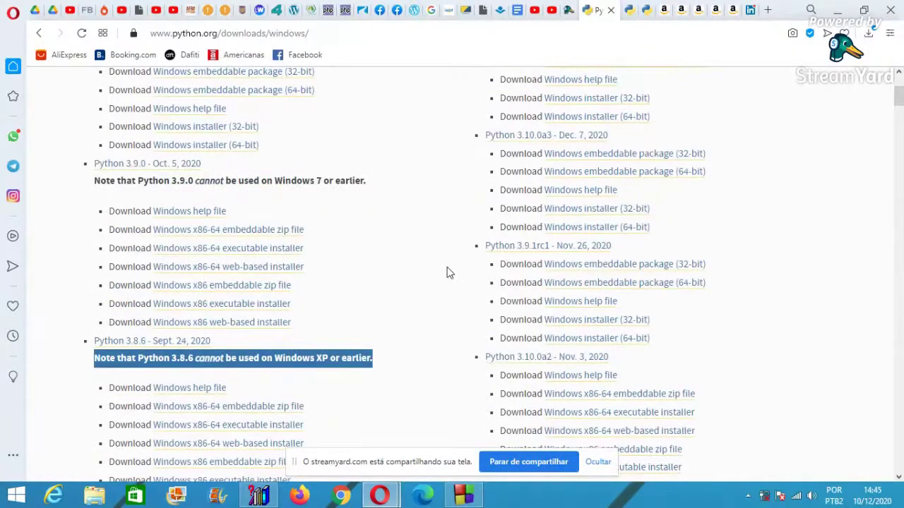
{"action": "left_click", "coordinate": [446, 276]}
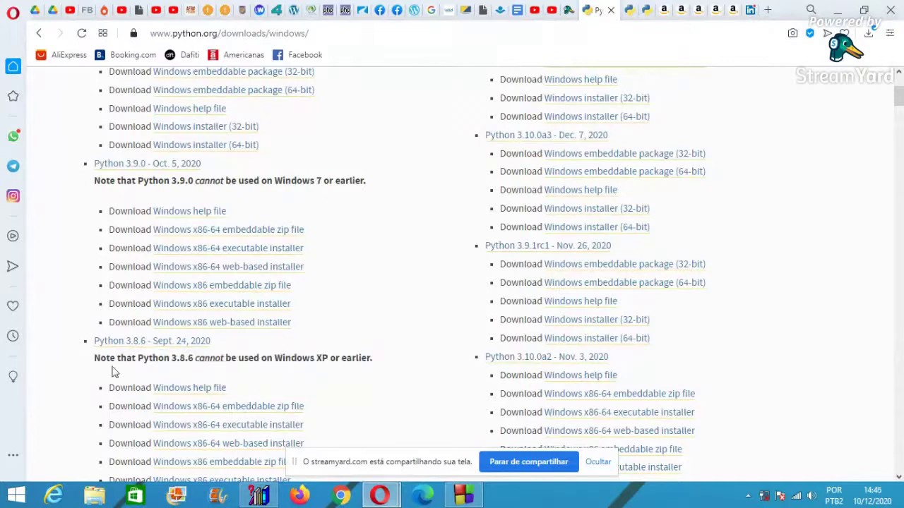
{"action": "left_click_drag", "start_coordinate": [84, 364], "coordinate": [389, 366]}
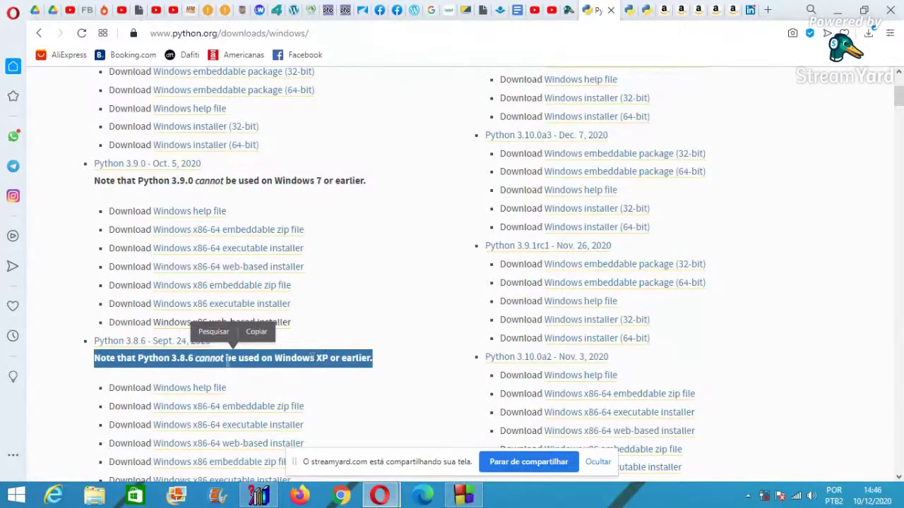
- Compare the Windows compatibility notes of Python 3.9.0 and Python 3.8.6 by highlighting each in turn
{"action": "left_click", "coordinate": [371, 189]}
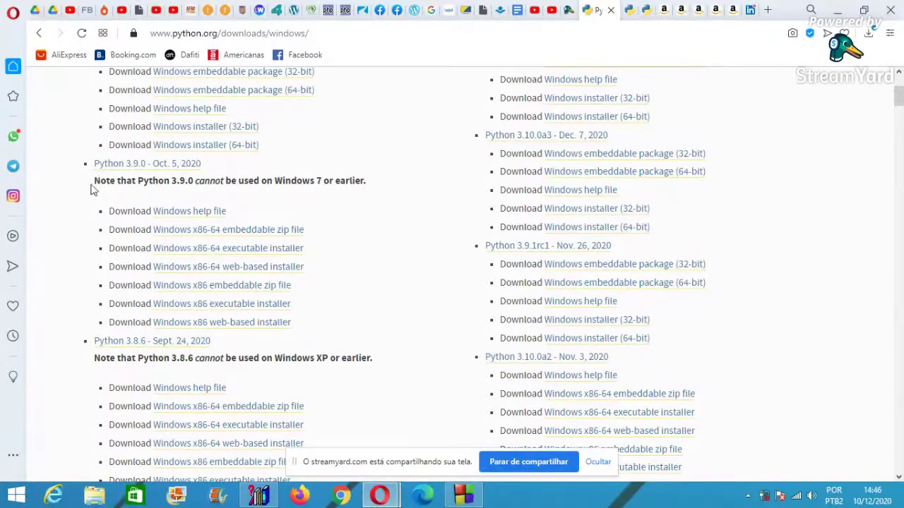
{"action": "left_click_drag", "start_coordinate": [116, 180], "coordinate": [389, 188]}
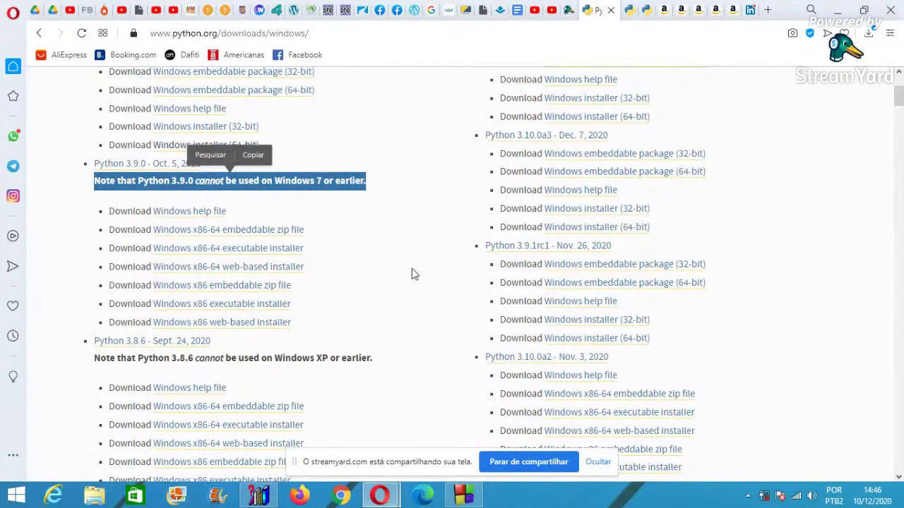
{"action": "scroll", "coordinate": [414, 274], "scroll_direction": "down", "scroll_amount": 3}
{"action": "left_click_drag", "start_coordinate": [355, 160], "coordinate": [64, 172]}
{"action": "left_click", "coordinate": [89, 170]}
{"action": "triple_click", "coordinate": [88, 169]}
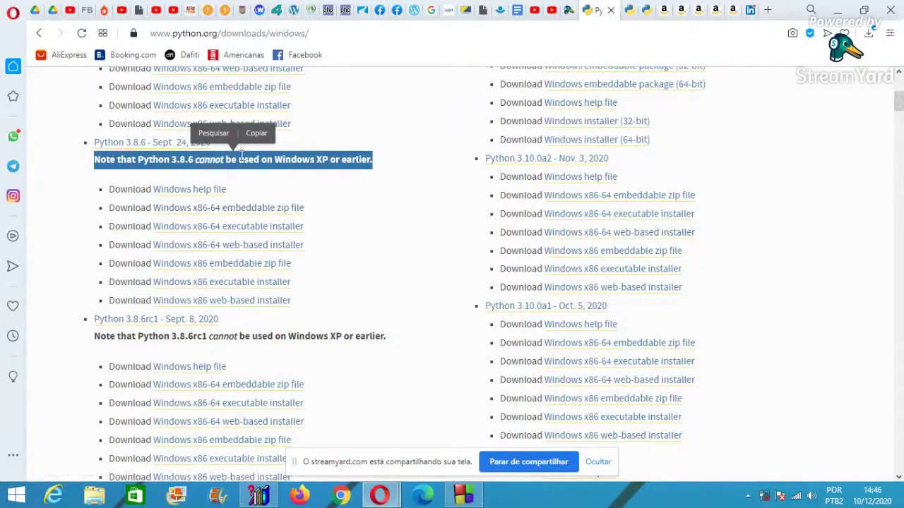
- Review the newest stable releases from the start of the Windows page down to Python 3.8.6
{"action": "scroll", "coordinate": [403, 215], "scroll_direction": "up", "scroll_amount": 5}
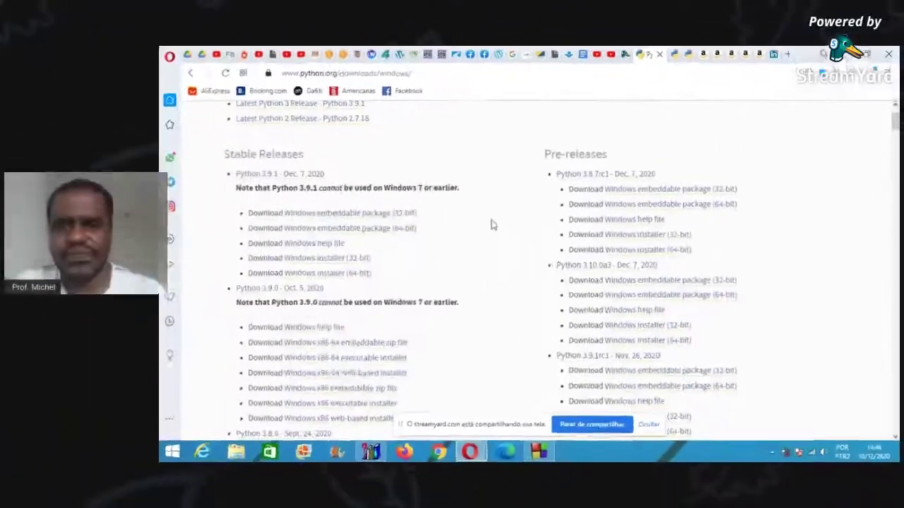
{"action": "scroll", "coordinate": [499, 226], "scroll_direction": "up", "scroll_amount": 2}
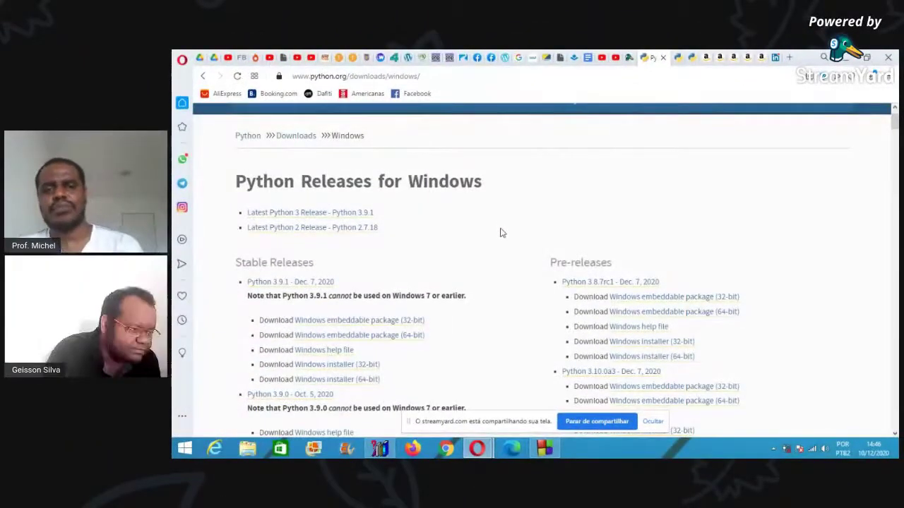
{"action": "scroll", "coordinate": [499, 227], "scroll_direction": "down", "scroll_amount": 4}
{"action": "scroll", "coordinate": [408, 230], "scroll_direction": "down", "scroll_amount": 3}
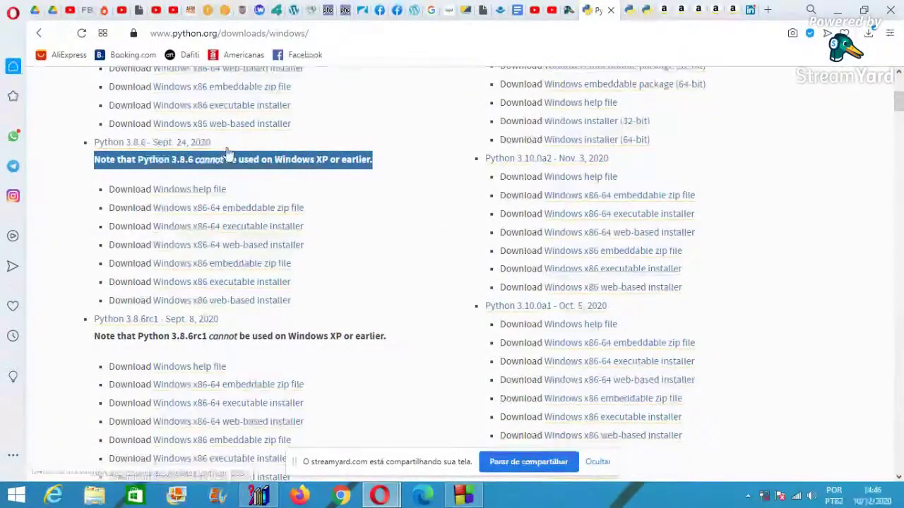
{"action": "scroll", "coordinate": [415, 172], "scroll_direction": "down", "scroll_amount": 3}
{"action": "scroll", "coordinate": [416, 171], "scroll_direction": "up", "scroll_amount": 5}
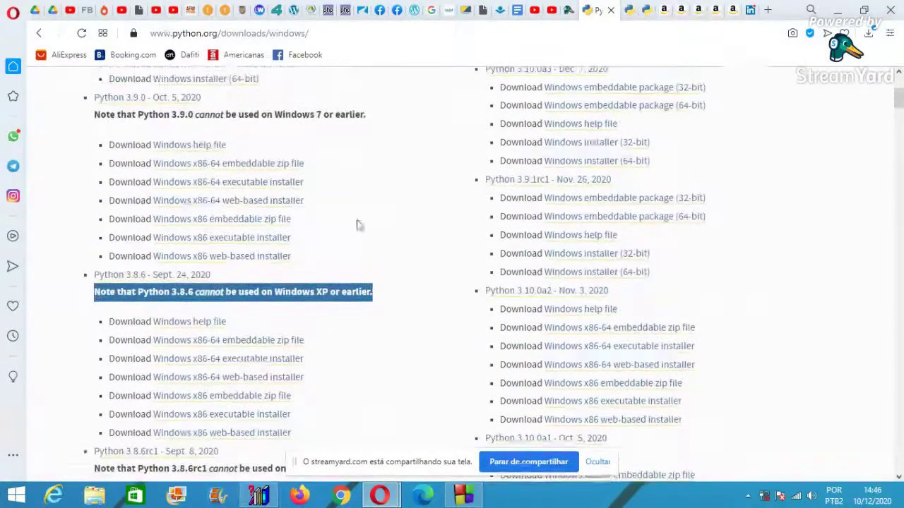
- Bring the Python 3.8.6 download links into view and enlarge the page to 125%
{"action": "scroll", "coordinate": [362, 221], "scroll_direction": "down", "scroll_amount": 2}
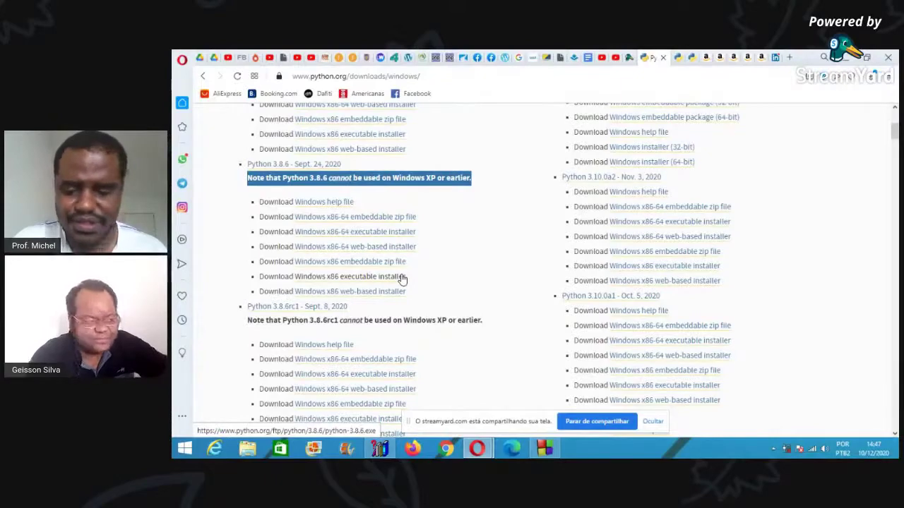
{"action": "key", "text": "ctrl+plus"}
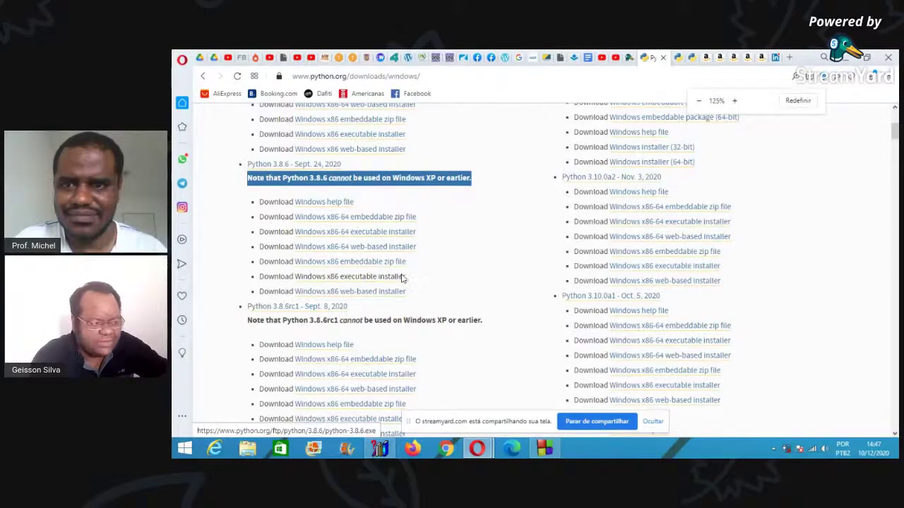
{"action": "key", "text": "ctrl+plus"}
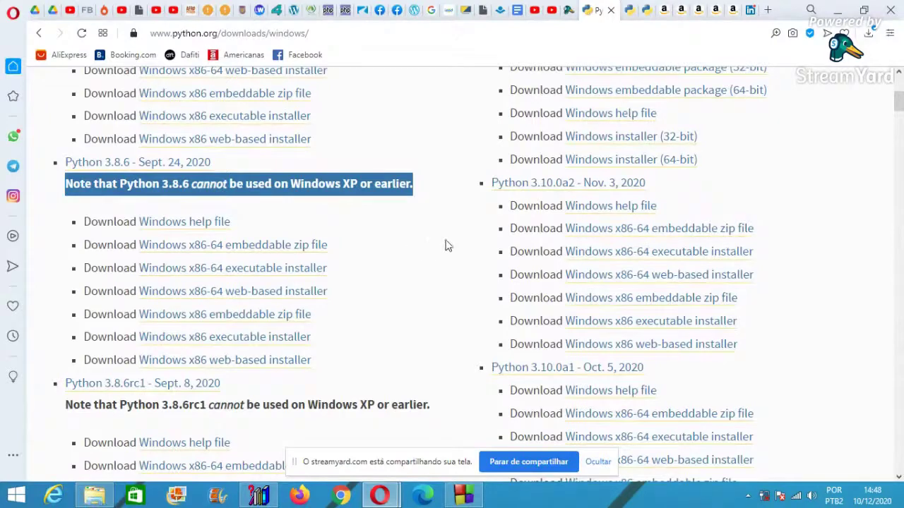
- Switch to File Explorer, open the Downloads folder and find the .exe installers, including python-3.7.8-amd64.exe
{"action": "key", "text": "super+e"}
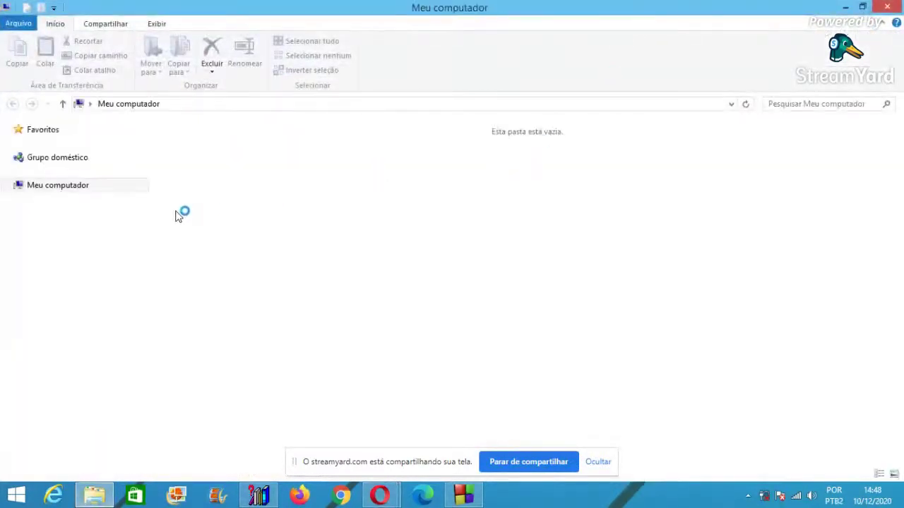
{"action": "left_click", "coordinate": [76, 258]}
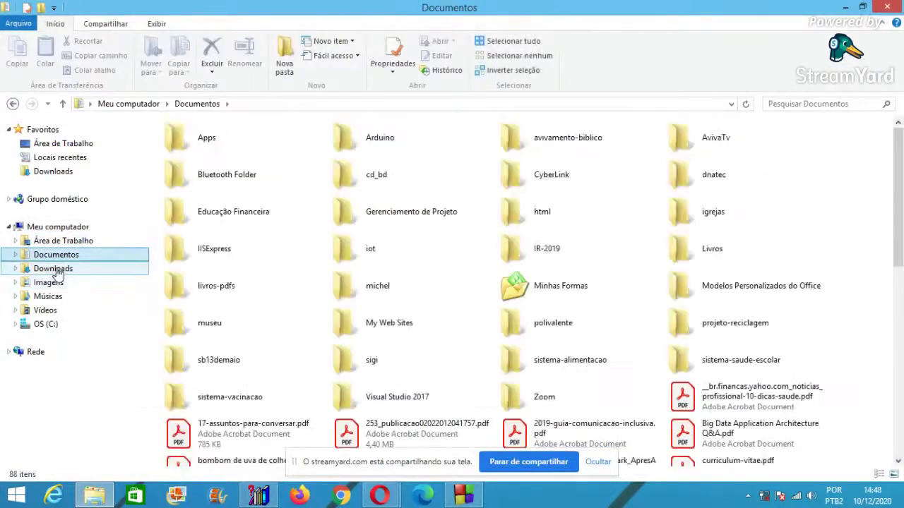
{"action": "left_click", "coordinate": [59, 274]}
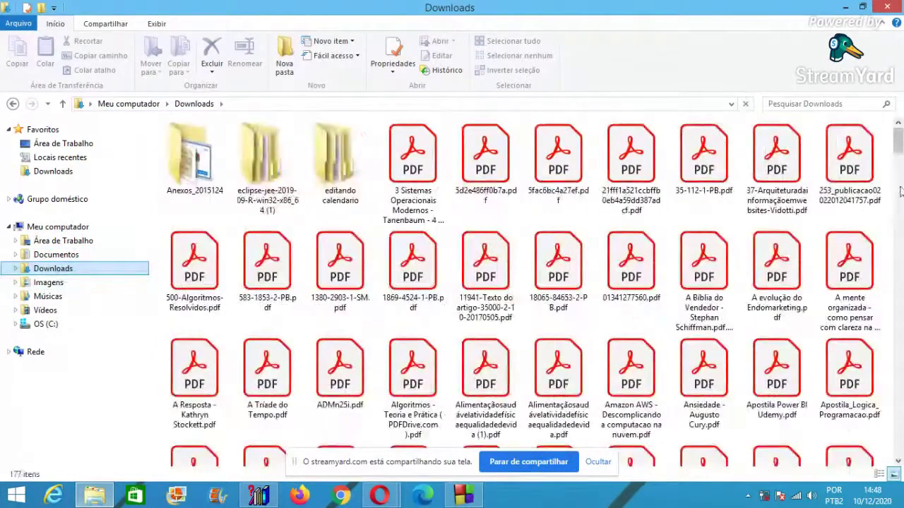
{"action": "left_click_drag", "start_coordinate": [900, 137], "coordinate": [895, 320]}
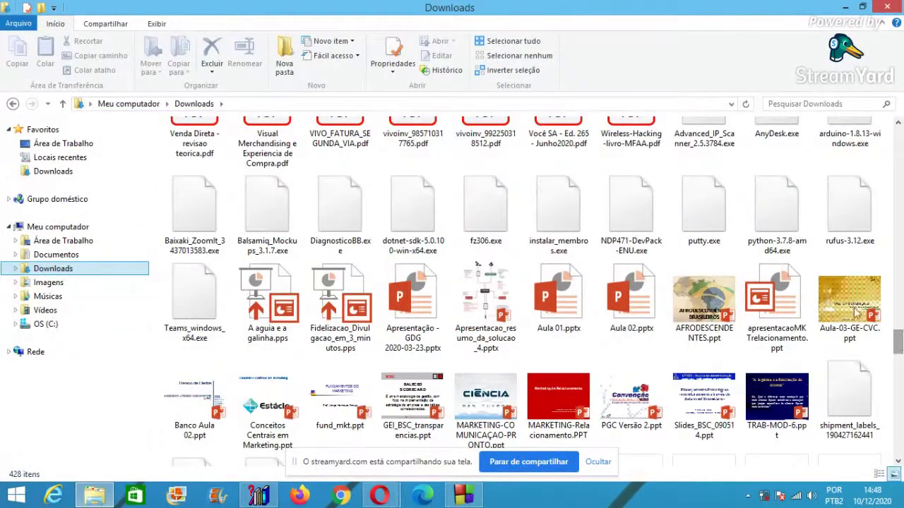
- Launch python-3.7.8-amd64.exe from Downloads and minimize the other windows so its setup stands alone on the desktop
{"action": "left_click", "coordinate": [769, 221]}
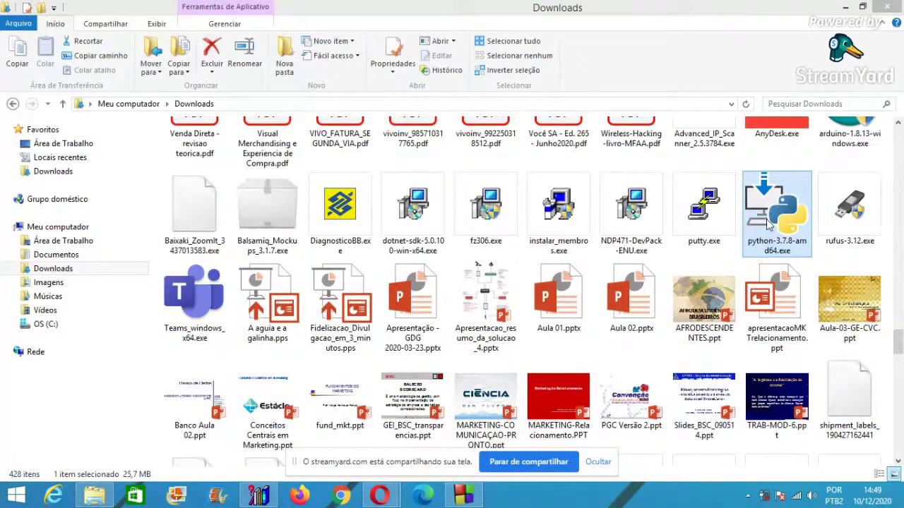
{"action": "left_click", "coordinate": [844, 7]}
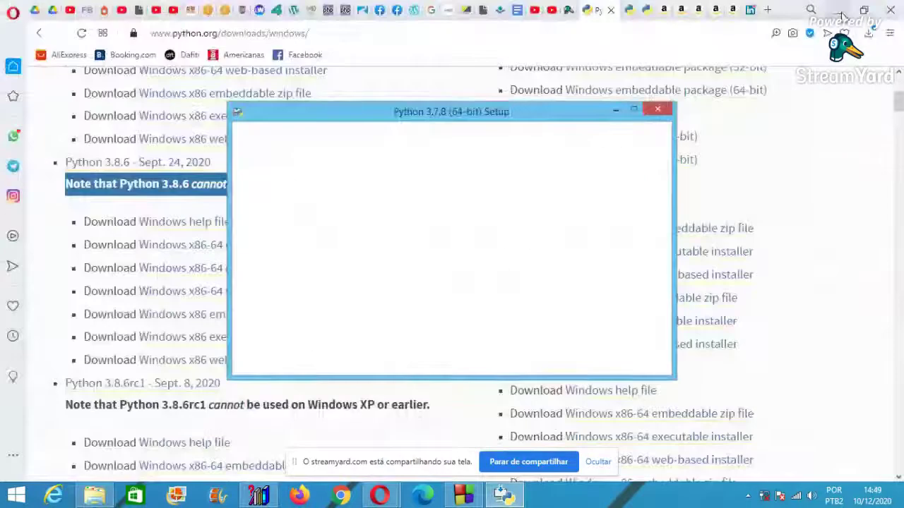
{"action": "left_click", "coordinate": [837, 11]}
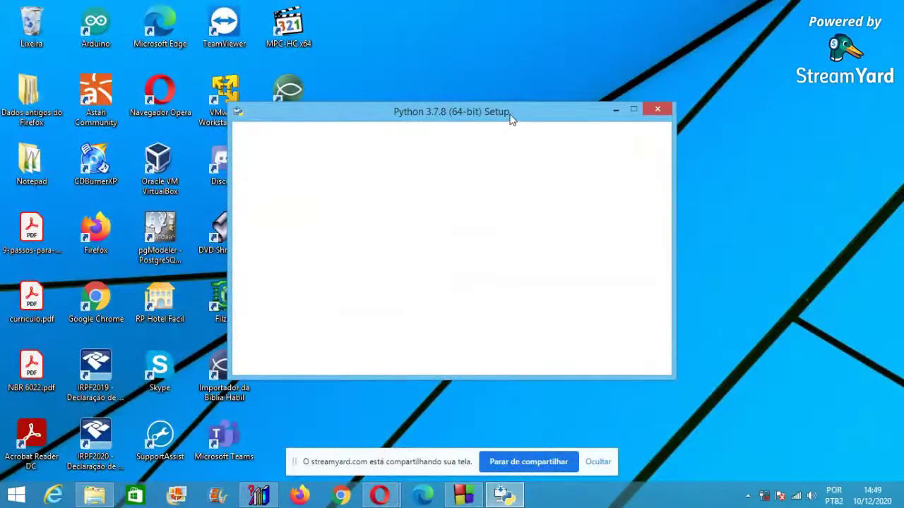
{"action": "left_click_drag", "start_coordinate": [511, 117], "coordinate": [496, 127]}
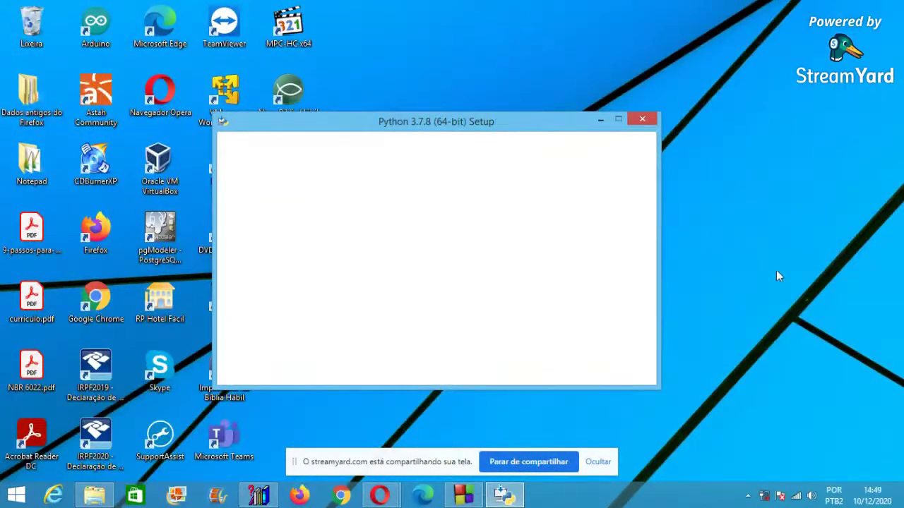
{"action": "mouse_move", "coordinate": [94, 496]}
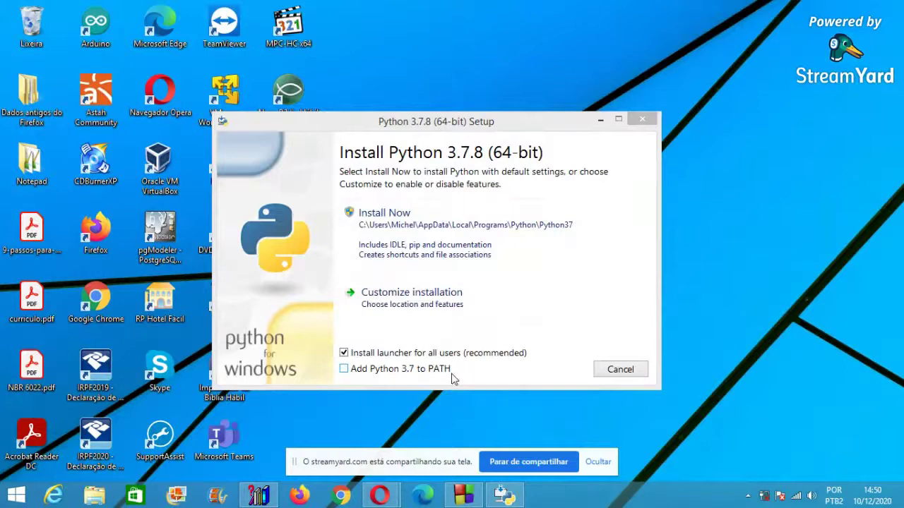
- Add Python 3.7 to PATH, choose the customized installation and accept all the optional features
{"action": "left_click", "coordinate": [408, 372]}
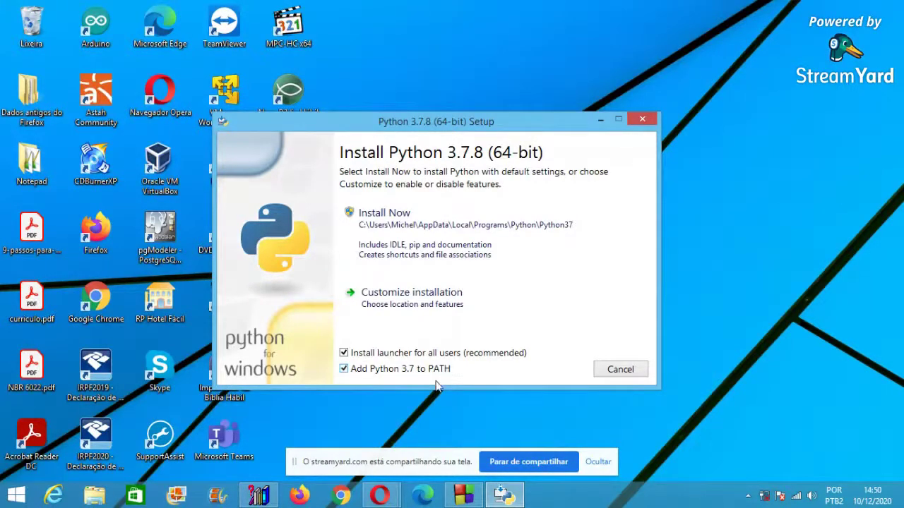
{"action": "left_click", "coordinate": [402, 303]}
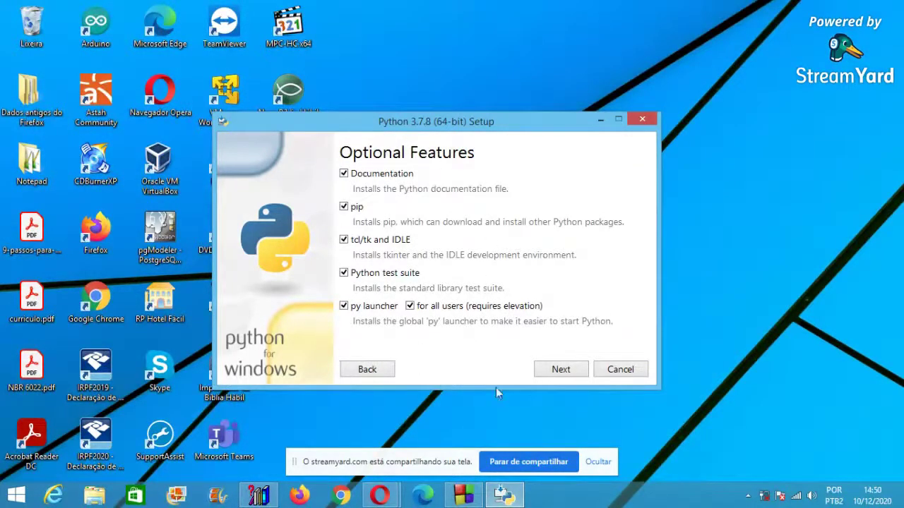
{"action": "left_click", "coordinate": [561, 372]}
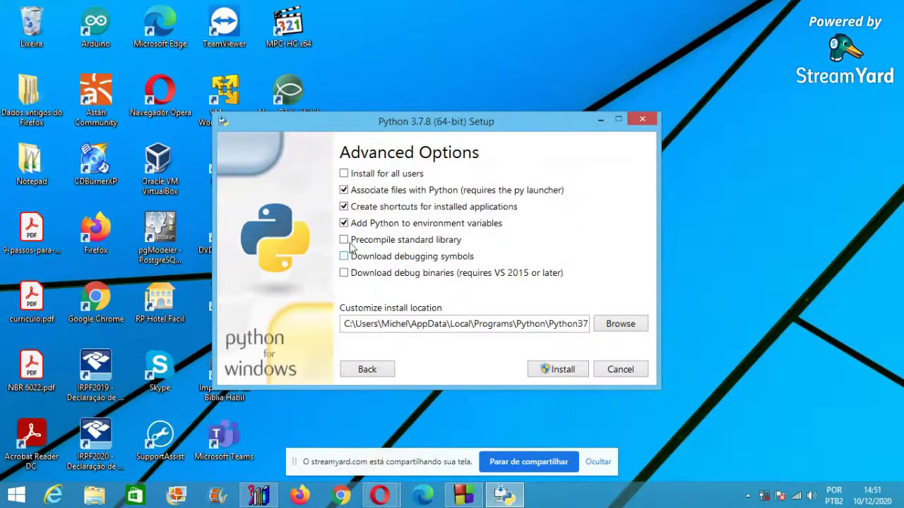
- Enable installation for all users, standard library precompilation, debugging symbols and debug binaries in the advanced options
{"action": "left_click", "coordinate": [344, 174]}
{"action": "left_click", "coordinate": [344, 256]}
{"action": "left_click", "coordinate": [344, 273]}
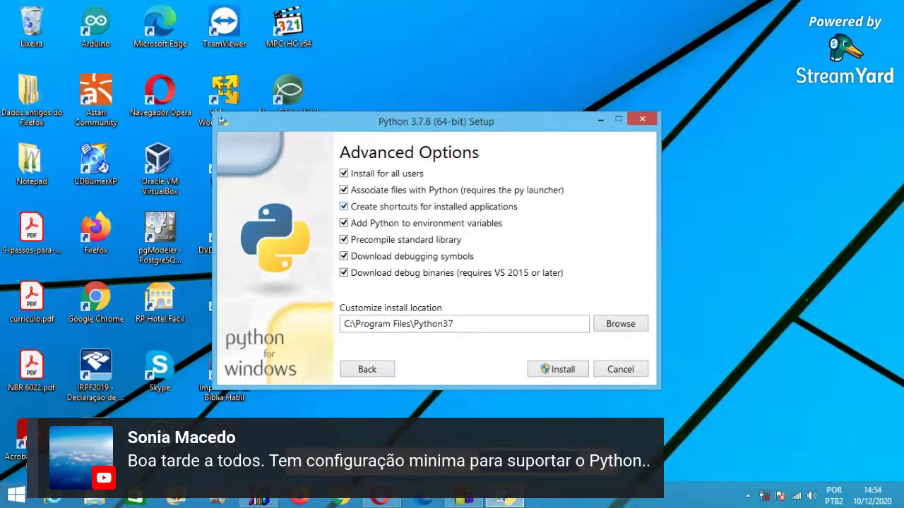
{"action": "mouse_move", "coordinate": [387, 503]}
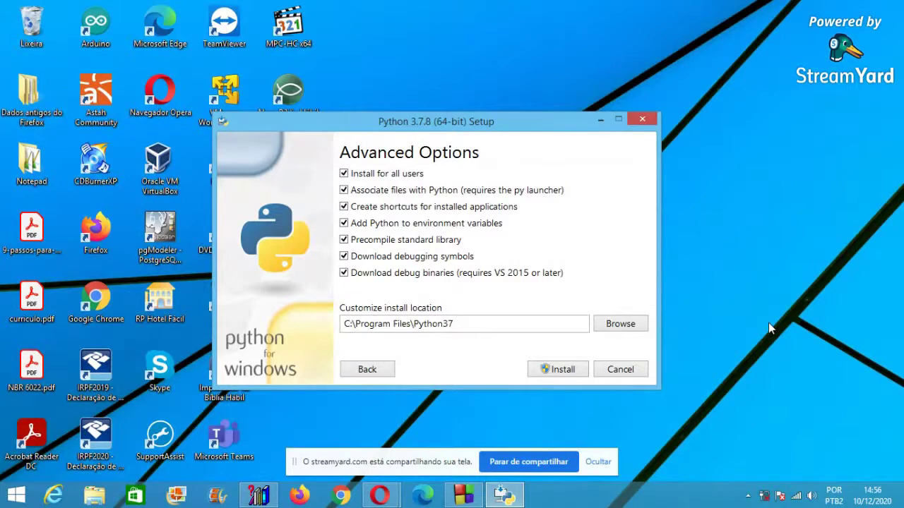
- Start the Python 3.7.8 installation and allow it to make changes to the computer
{"action": "left_click", "coordinate": [562, 369]}
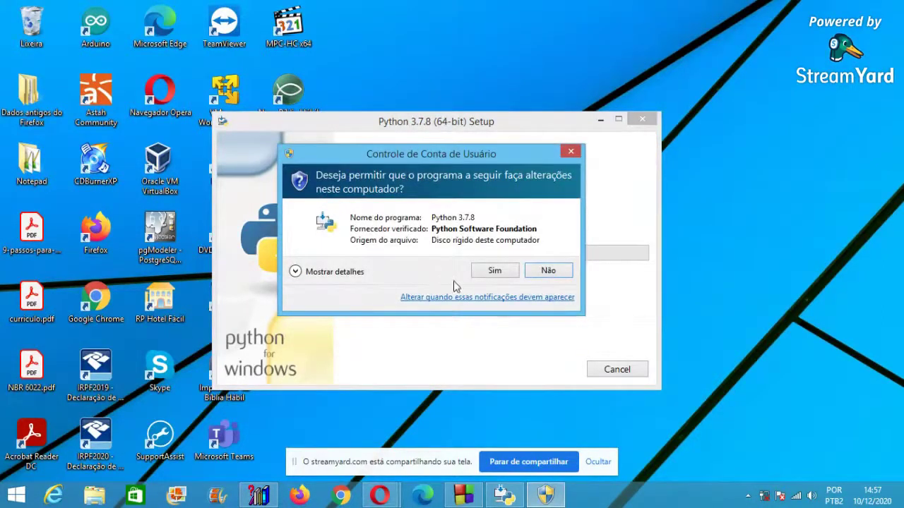
{"action": "left_click", "coordinate": [493, 271]}
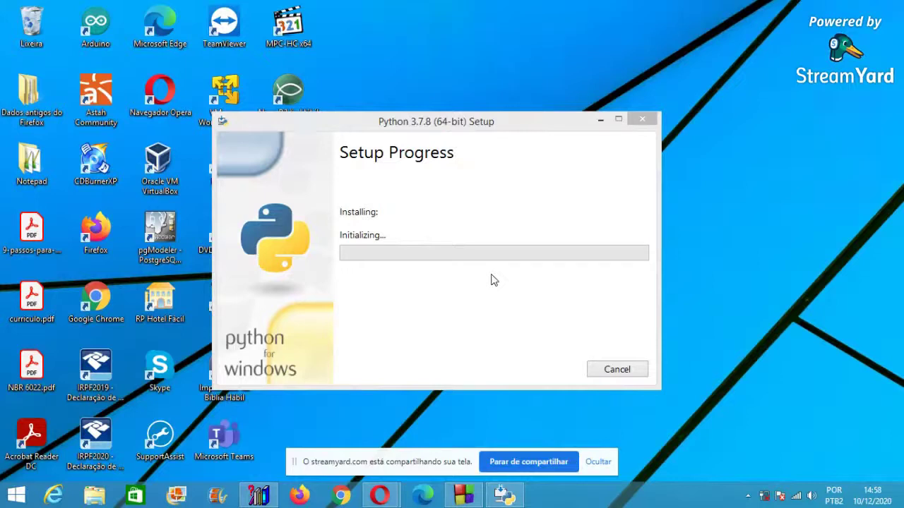
{"action": "left_click", "coordinate": [491, 124]}
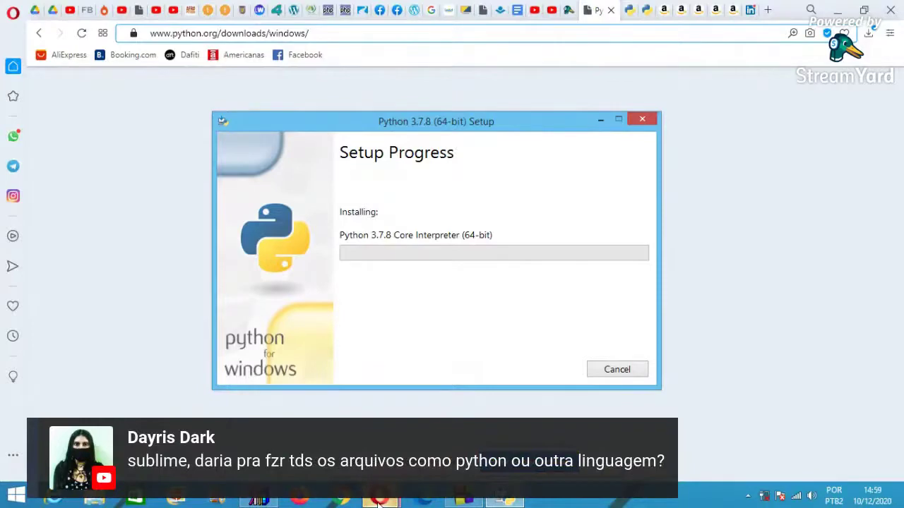
{"action": "mouse_move", "coordinate": [379, 499]}
{"action": "mouse_move", "coordinate": [452, 399]}
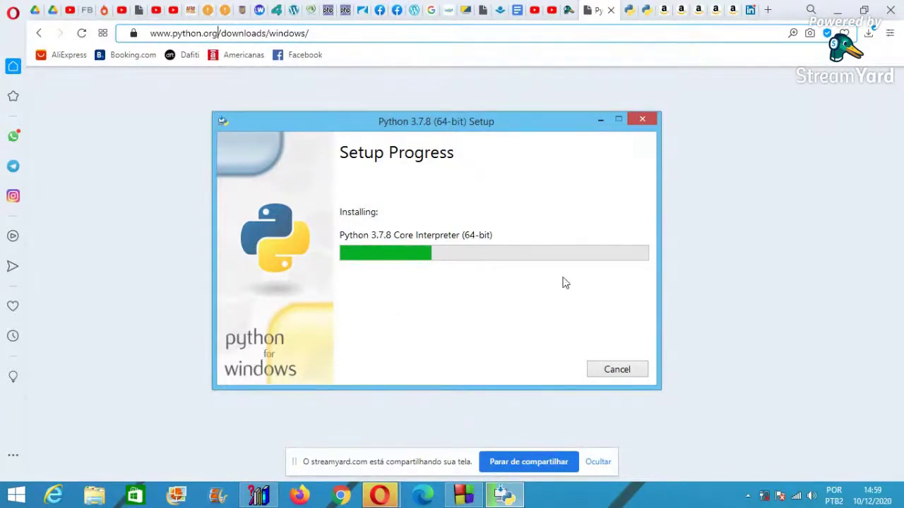
{"action": "left_click", "coordinate": [621, 57]}
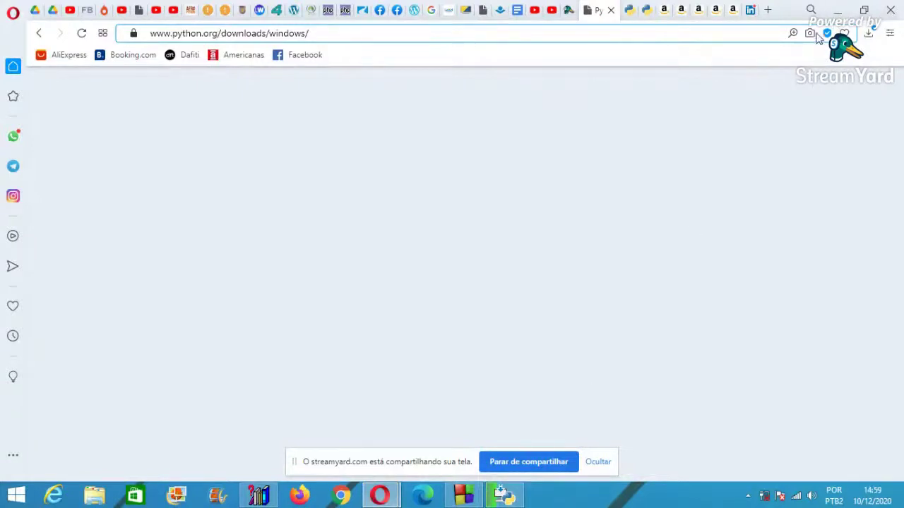
{"action": "left_click", "coordinate": [837, 13]}
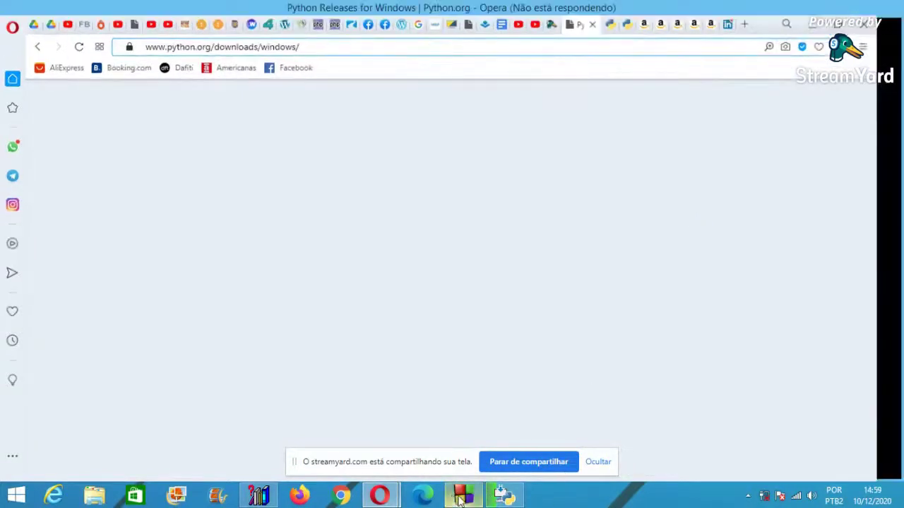
{"action": "left_click", "coordinate": [505, 498]}
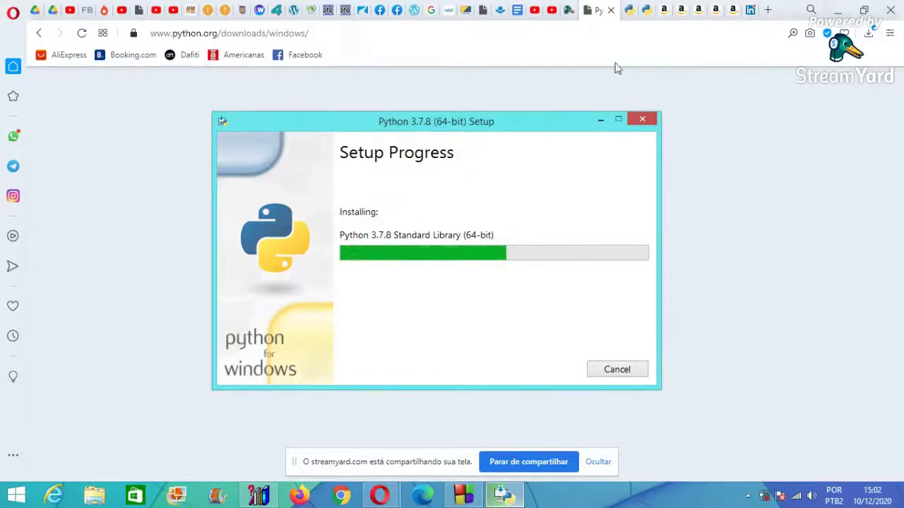
{"action": "left_click", "coordinate": [569, 17]}
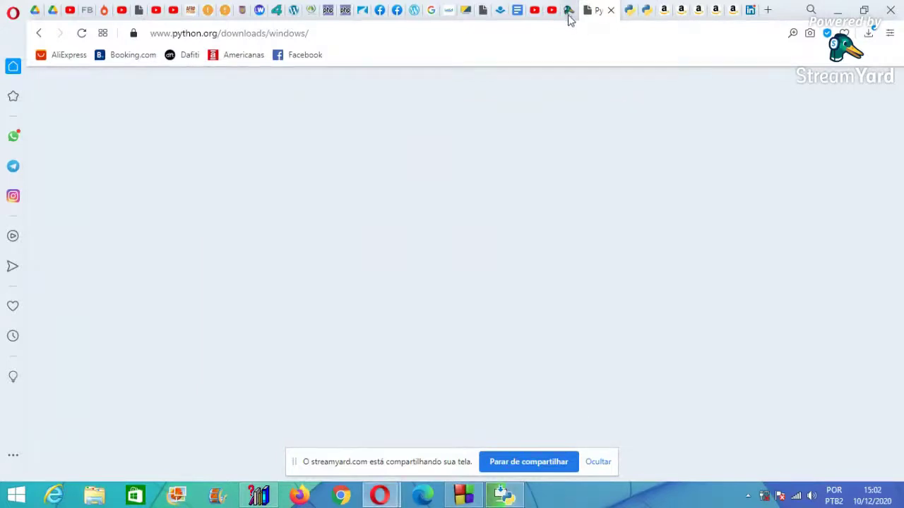
{"action": "left_click", "coordinate": [569, 17]}
{"action": "mouse_move", "coordinate": [503, 494]}
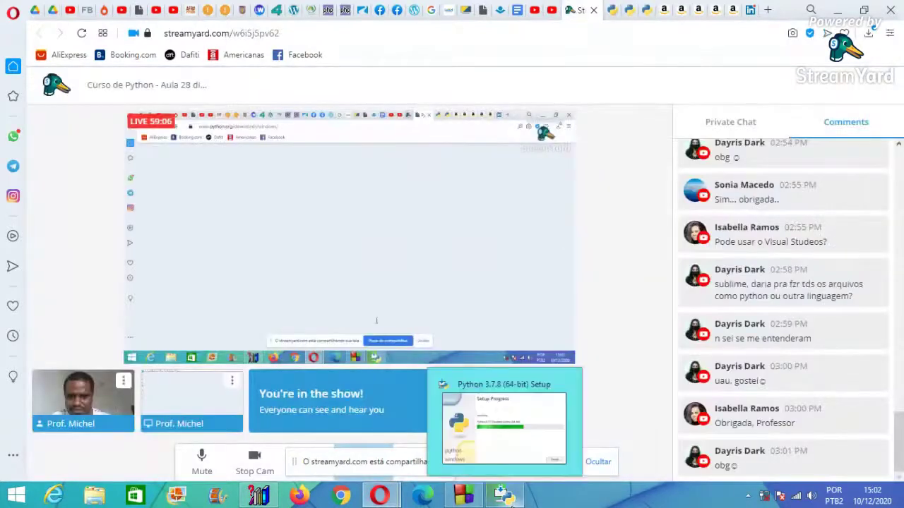
{"action": "left_click", "coordinate": [503, 494]}
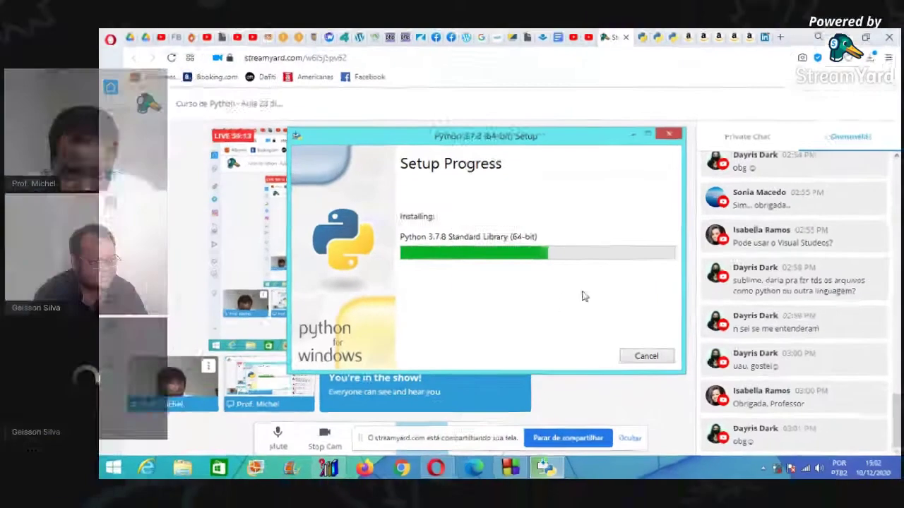
{"action": "mouse_move", "coordinate": [622, 152]}
{"action": "left_mouse_down"}
{"action": "mouse_move", "coordinate": [553, 283]}
{"action": "mouse_move", "coordinate": [615, 157]}
{"action": "left_mouse_up"}
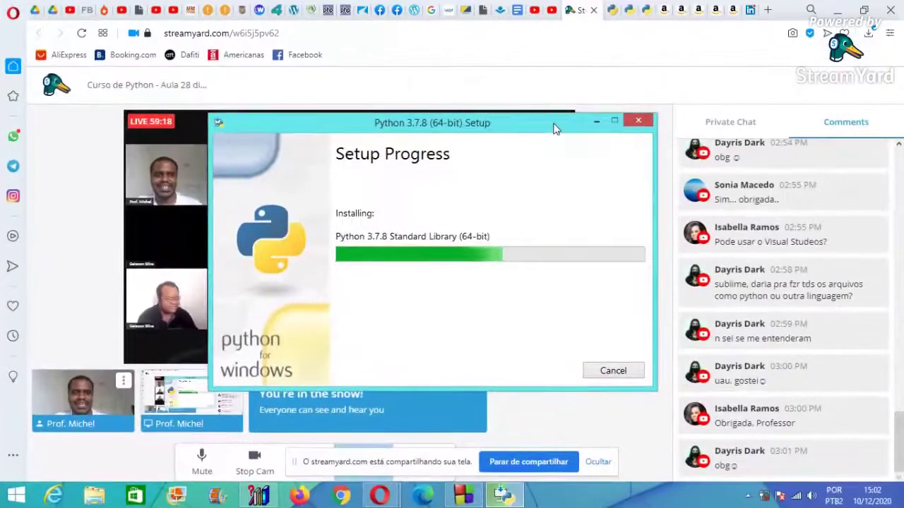
{"action": "left_click_drag", "start_coordinate": [555, 129], "coordinate": [550, 178]}
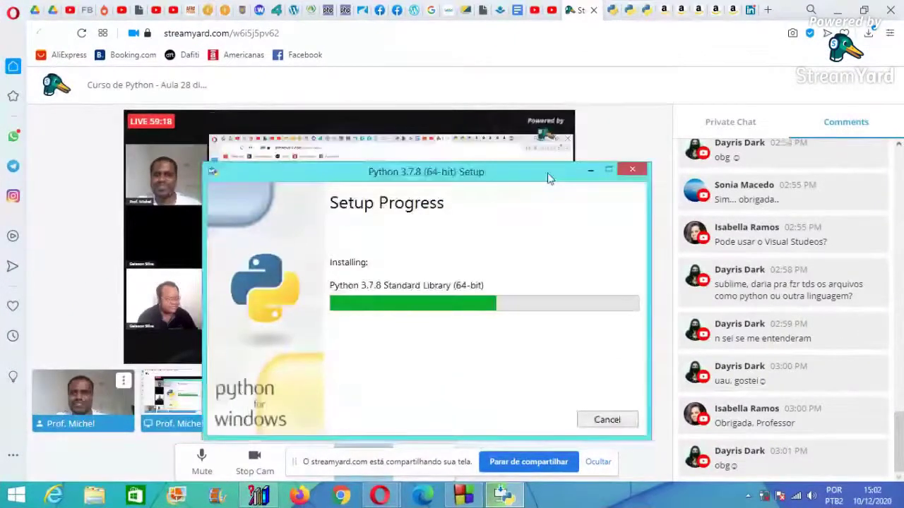
{"action": "left_click_drag", "start_coordinate": [549, 178], "coordinate": [518, 108]}
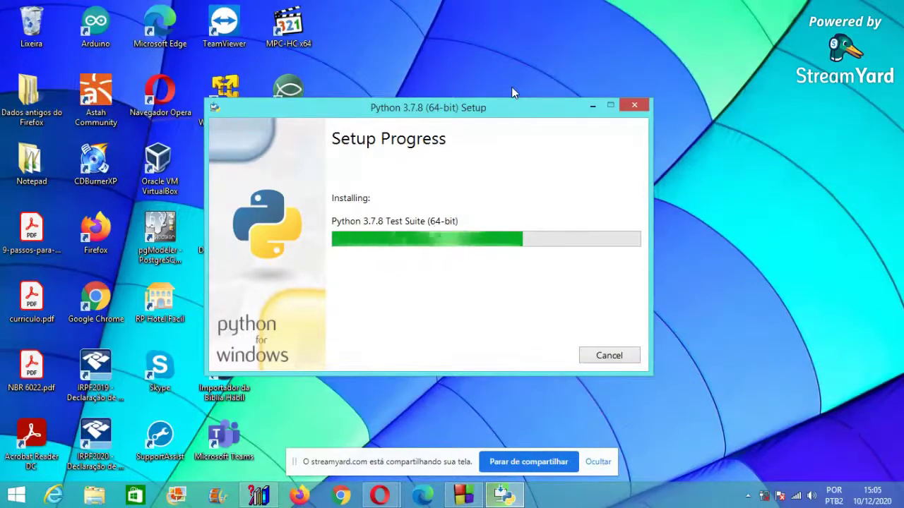
{"action": "left_click_drag", "start_coordinate": [475, 115], "coordinate": [510, 146]}
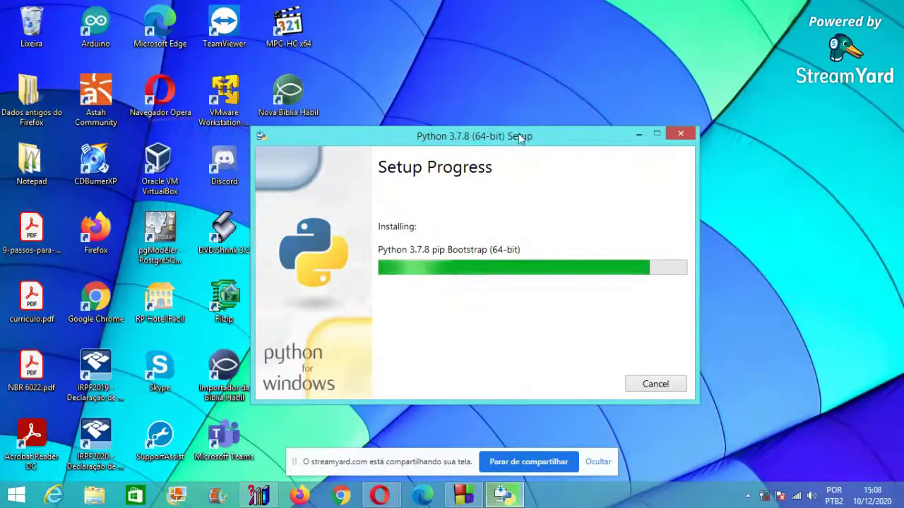
{"action": "left_click_drag", "start_coordinate": [518, 134], "coordinate": [524, 77]}
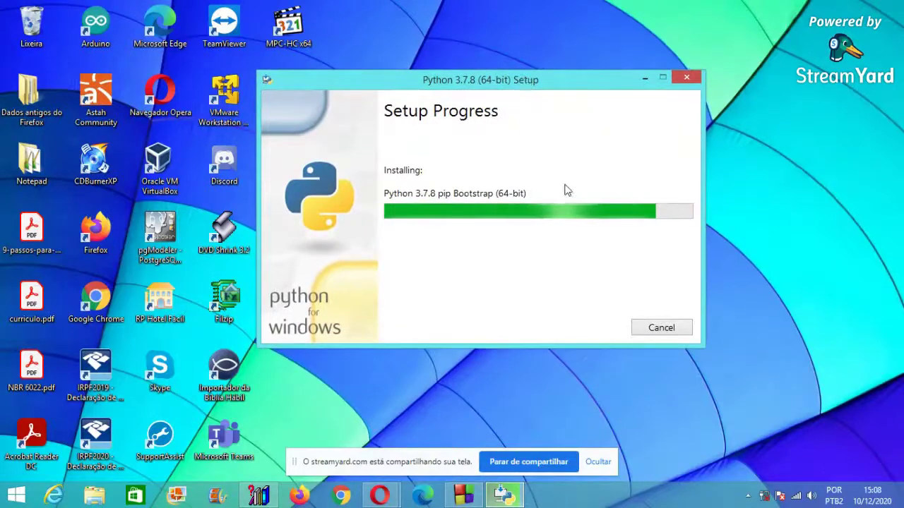
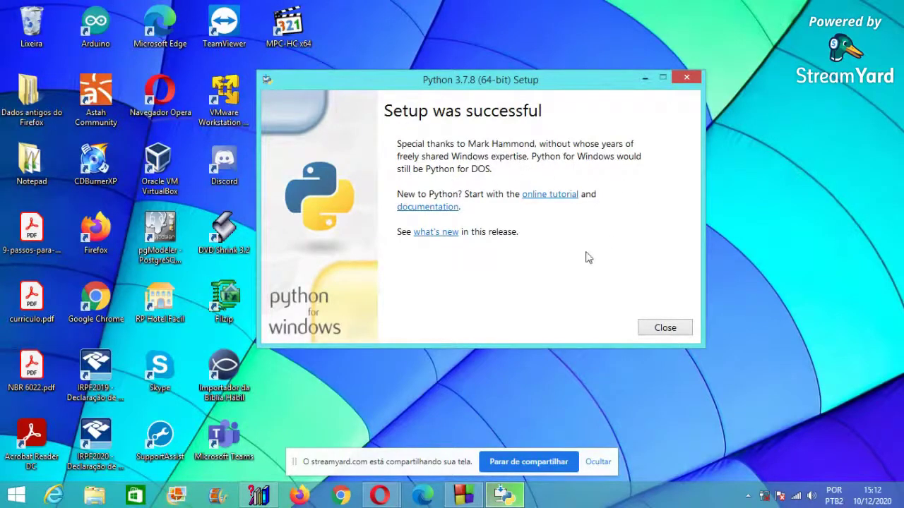
- Close the completed setup and launch IDLE (Python 3.7 64-bit) from the installed applications, with its shell window maximized
{"action": "left_click", "coordinate": [664, 331]}
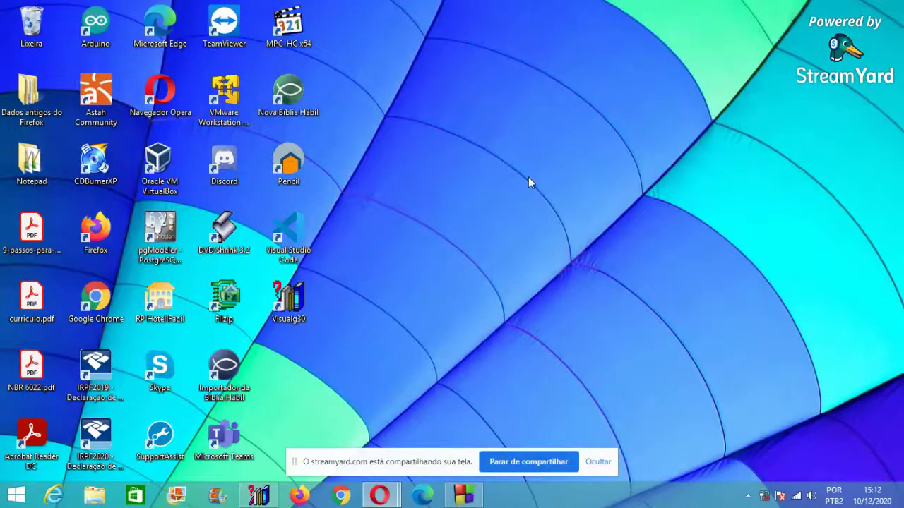
{"action": "left_click", "coordinate": [14, 498]}
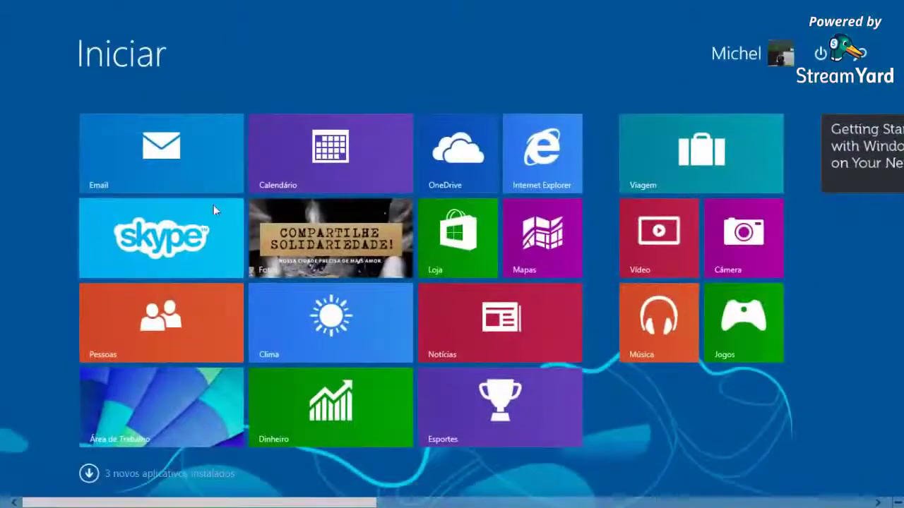
{"action": "left_click", "coordinate": [89, 474]}
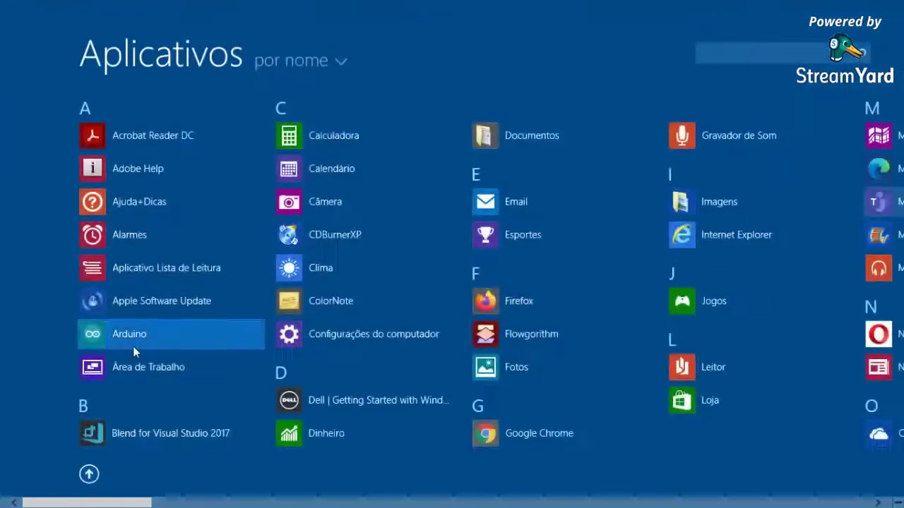
{"action": "scroll", "coordinate": [171, 420], "scroll_direction": "down", "scroll_amount": 5}
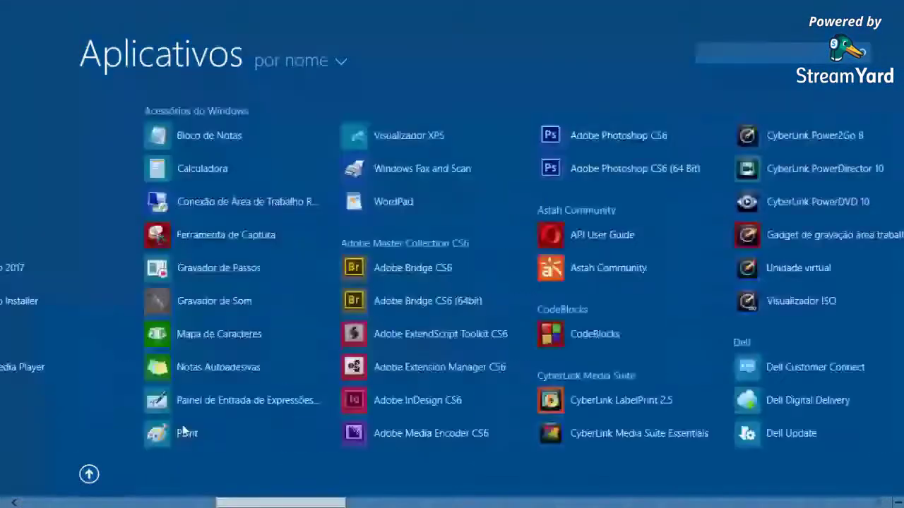
{"action": "scroll", "coordinate": [183, 432], "scroll_direction": "down", "scroll_amount": 6}
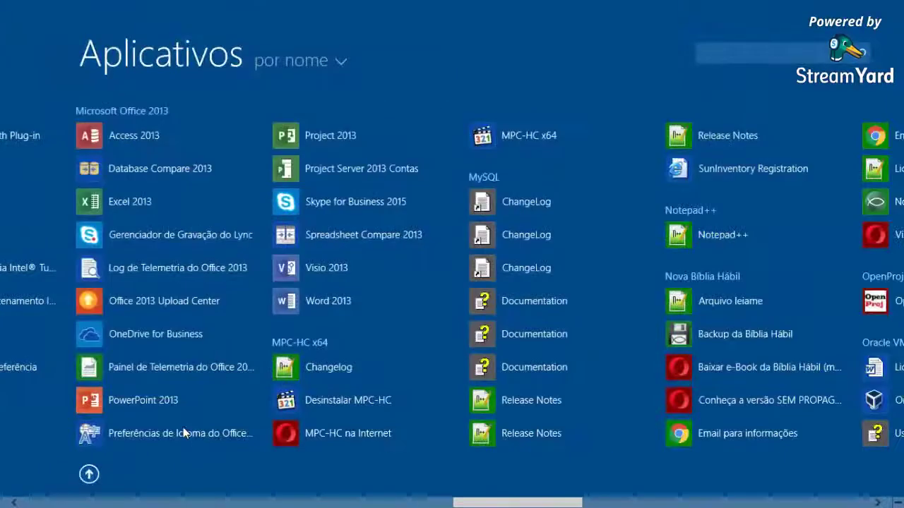
{"action": "scroll", "coordinate": [183, 432], "scroll_direction": "down", "scroll_amount": 6}
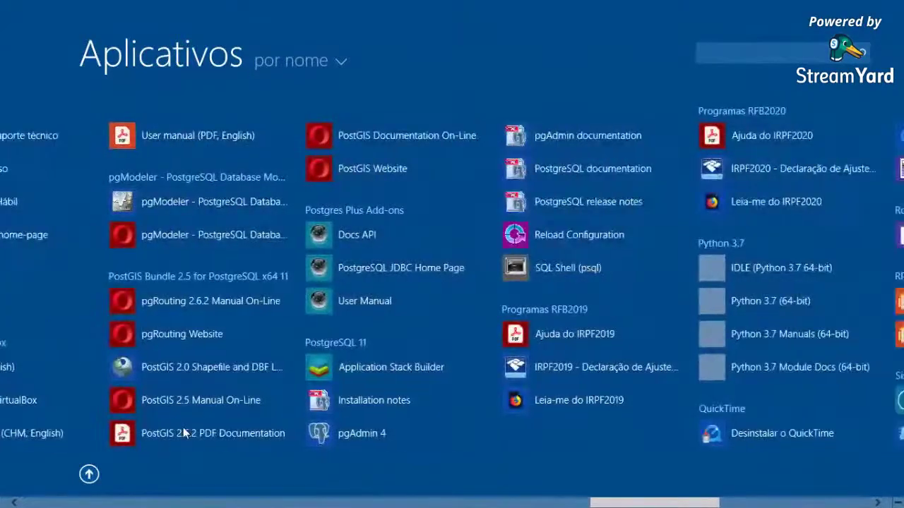
{"action": "scroll", "coordinate": [183, 427], "scroll_direction": "down", "scroll_amount": 3}
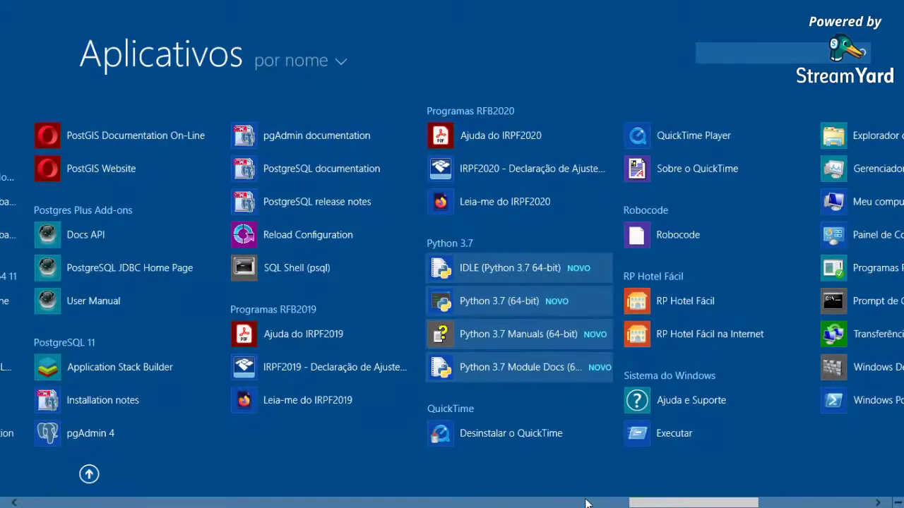
{"action": "left_click", "coordinate": [493, 269]}
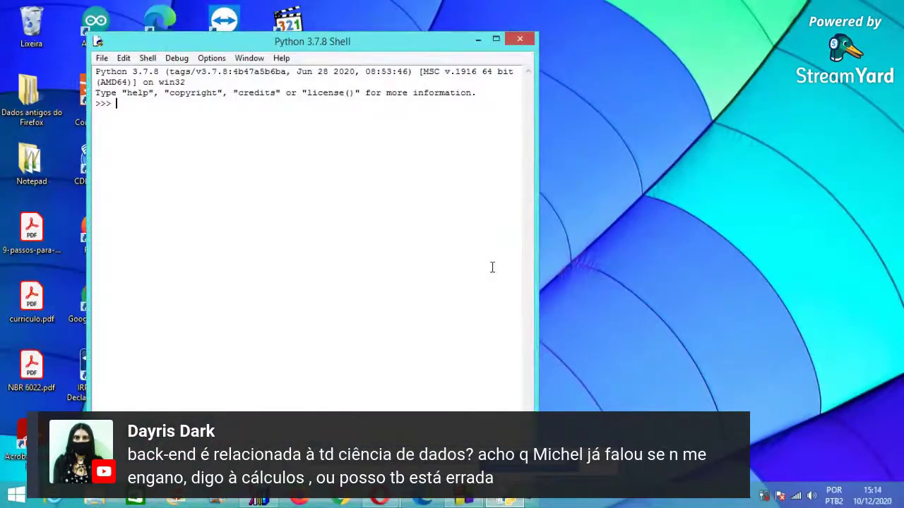
{"action": "left_click", "coordinate": [494, 40]}
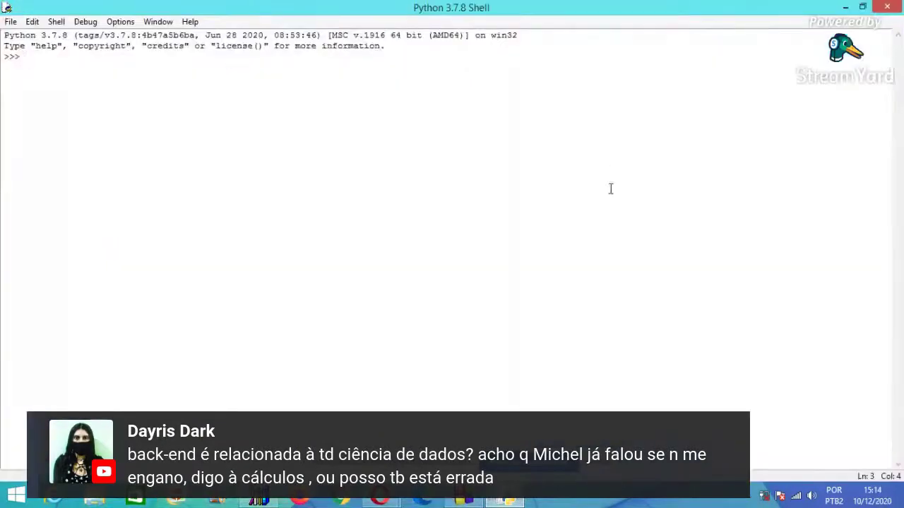
{"action": "left_click", "coordinate": [120, 22]}
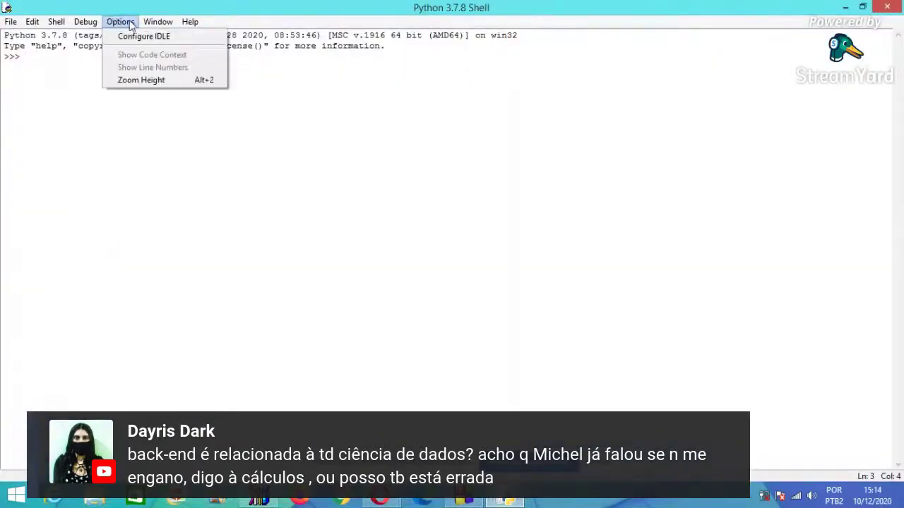
{"action": "mouse_move", "coordinate": [157, 25]}
{"action": "mouse_move", "coordinate": [190, 25]}
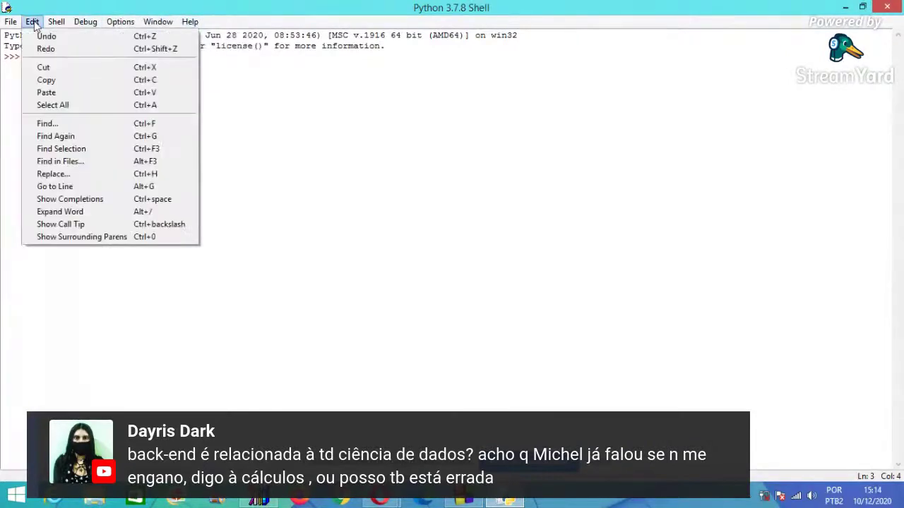
{"action": "mouse_move", "coordinate": [10, 25]}
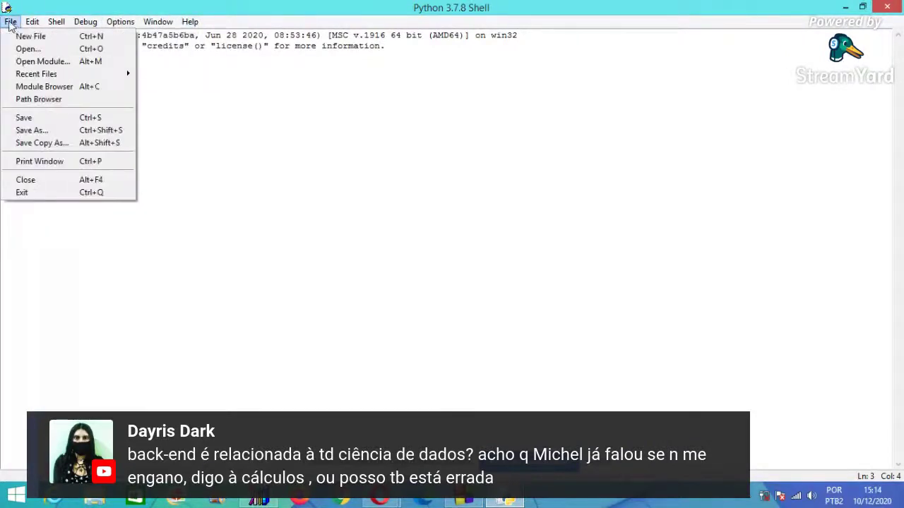
{"action": "left_click", "coordinate": [385, 303]}
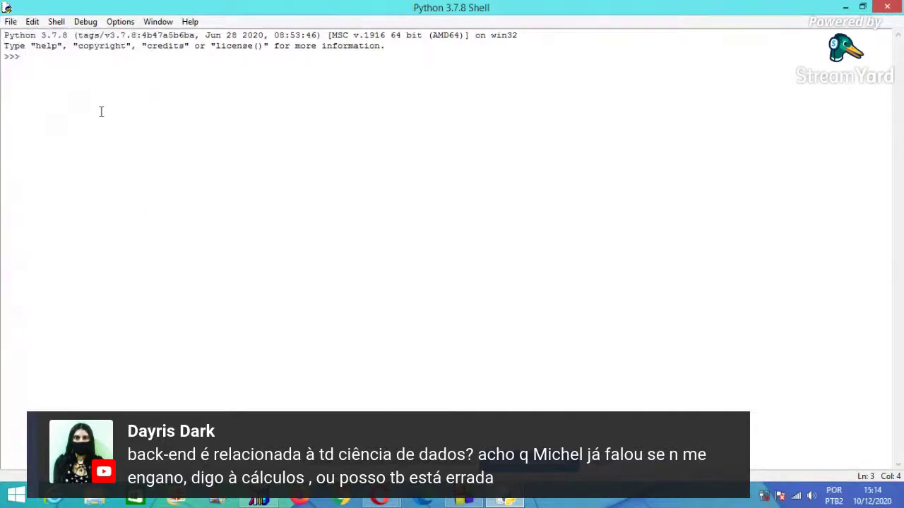
- Try to open the IDLE configuration settings, then get back to the desktop
{"action": "left_click", "coordinate": [32, 25]}
{"action": "mouse_move", "coordinate": [55, 28]}
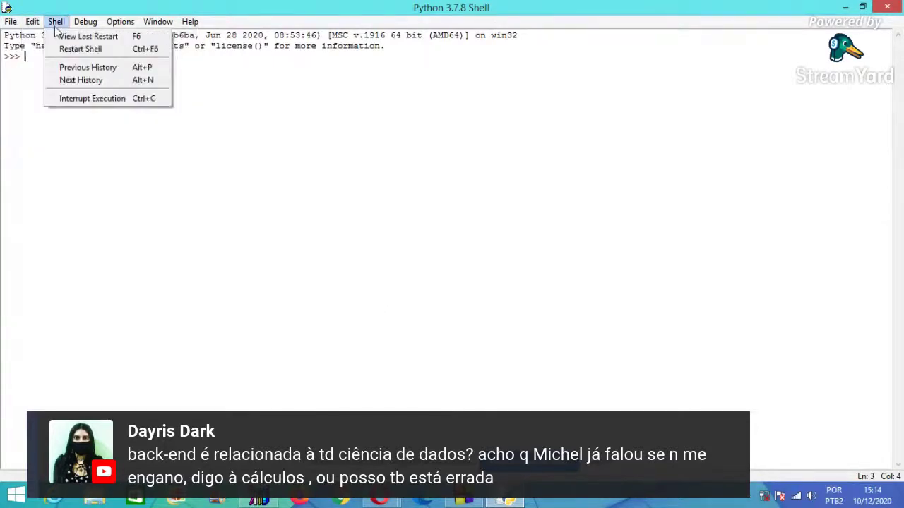
{"action": "mouse_move", "coordinate": [116, 24]}
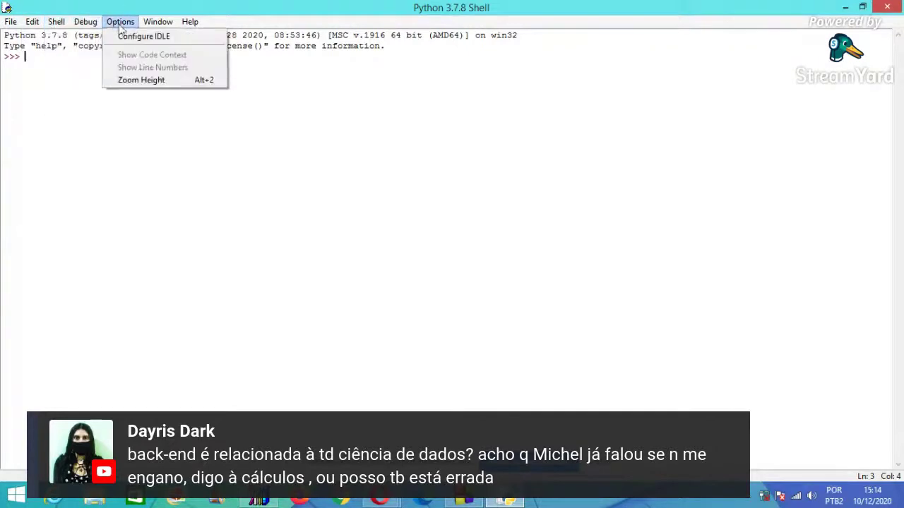
{"action": "left_click", "coordinate": [139, 38]}
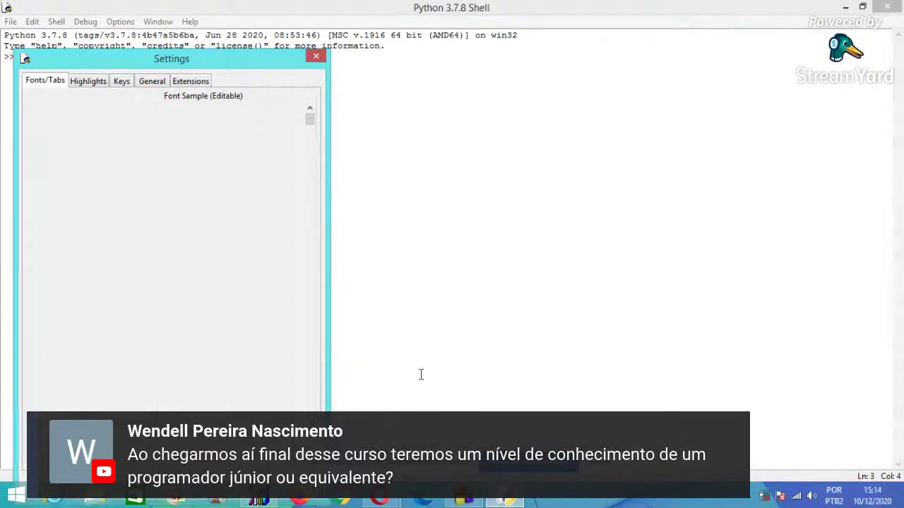
{"action": "left_click", "coordinate": [501, 502]}
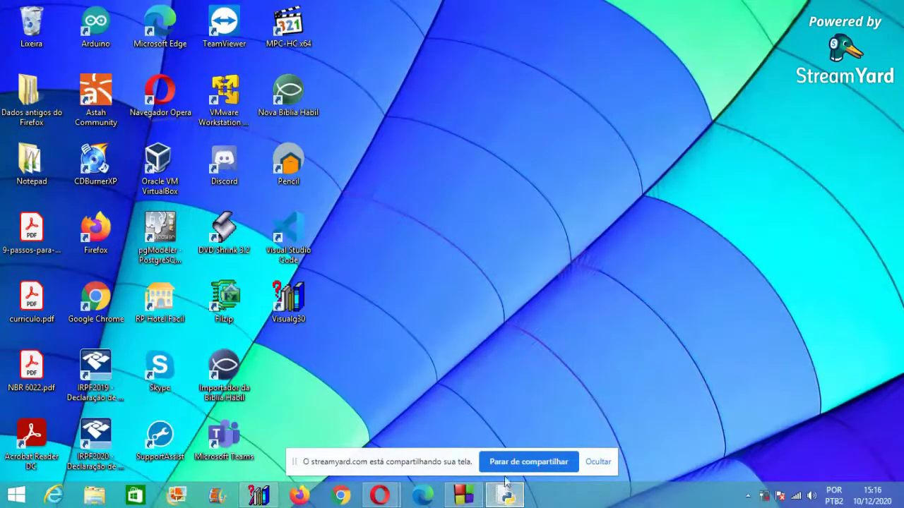
- Open a Command Prompt window by running cmd from the Windows Run dialog
{"action": "key", "text": "super"}
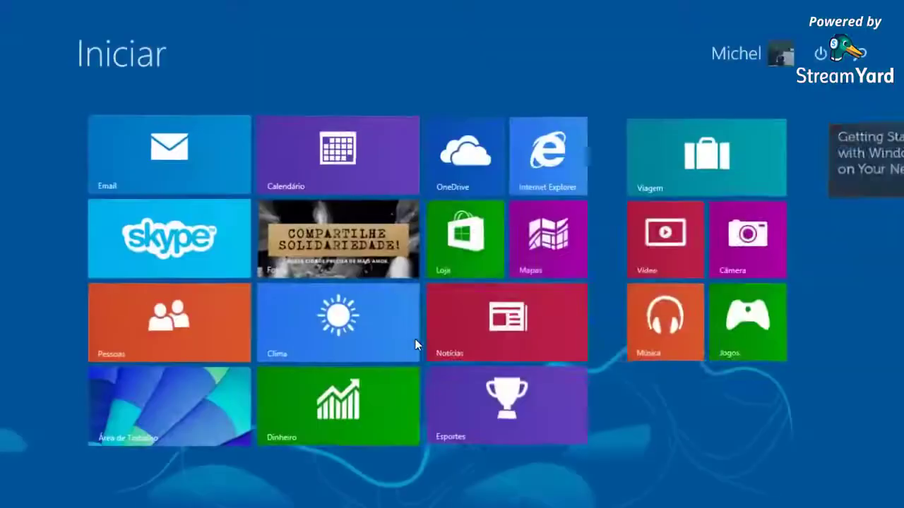
{"action": "key", "text": "super"}
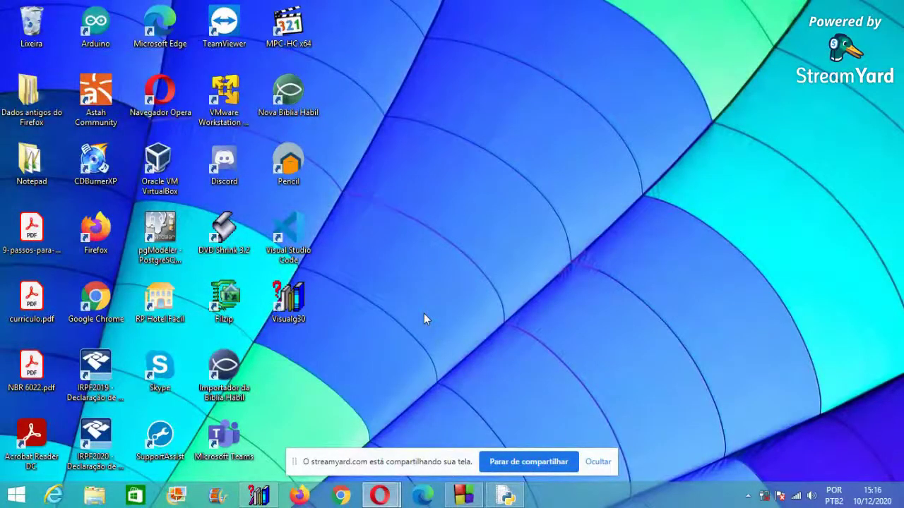
{"action": "key", "text": "super+r"}
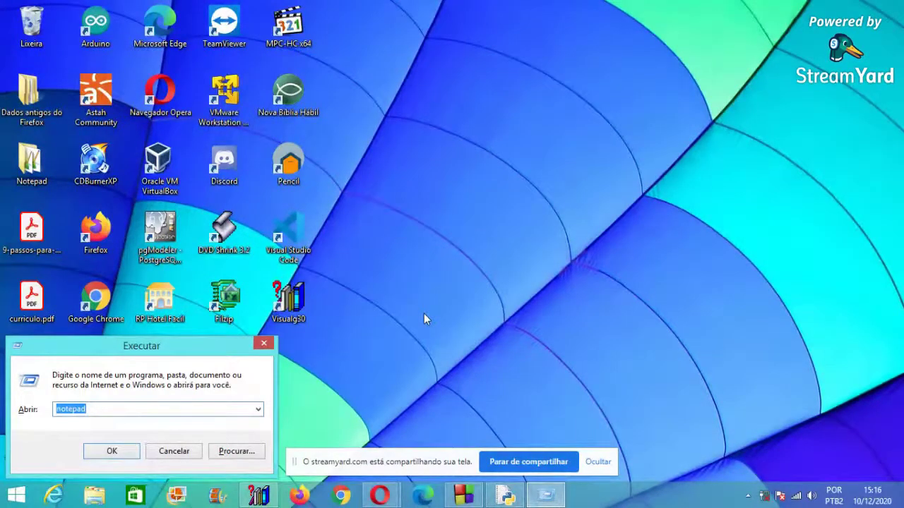
{"action": "type", "text": "cmd"}
{"action": "key", "text": "Return"}
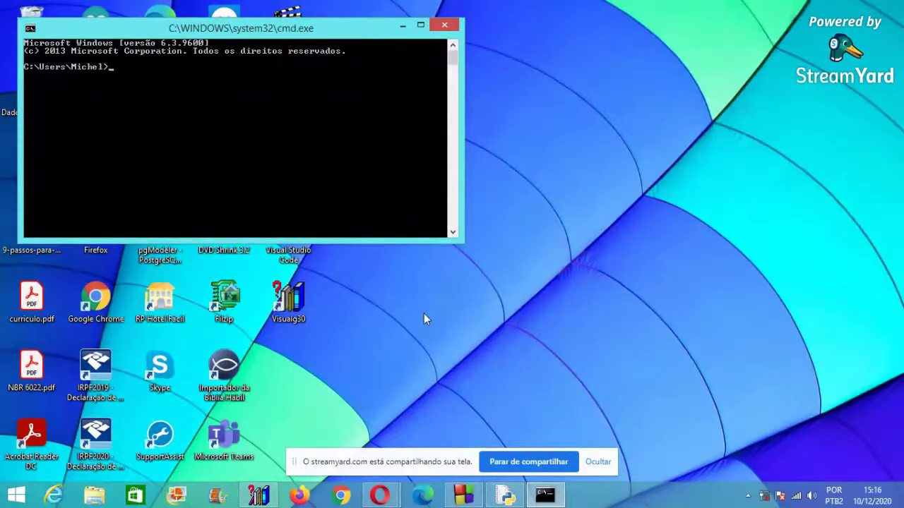
- Change to the root directory and query the installed Python version with python --version
{"action": "type", "text": "cd /"}
{"action": "key", "text": "Return"}
{"action": "type", "text": "python --version"}
{"action": "key", "text": "Return"}
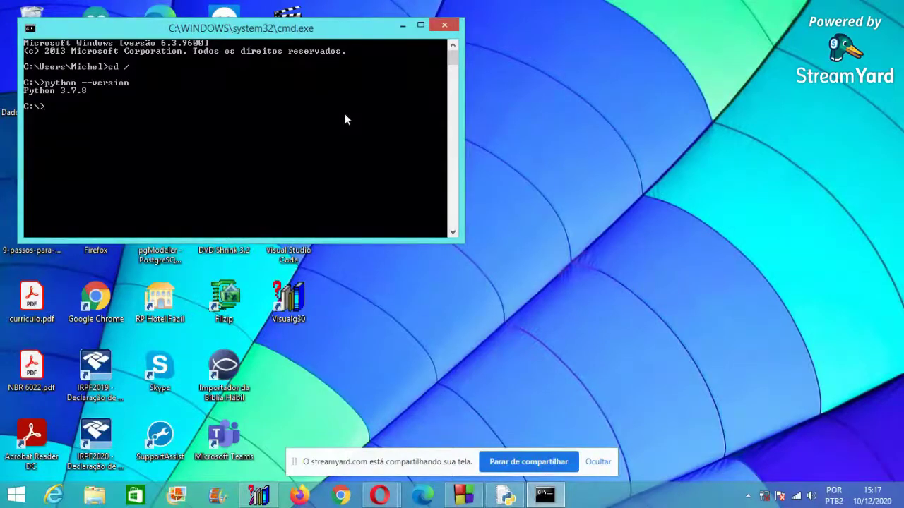
- Set the Command Prompt window's font size to 16 x 12 and its cursor size to medium (Médio) in its properties
{"action": "right_click", "coordinate": [333, 33]}
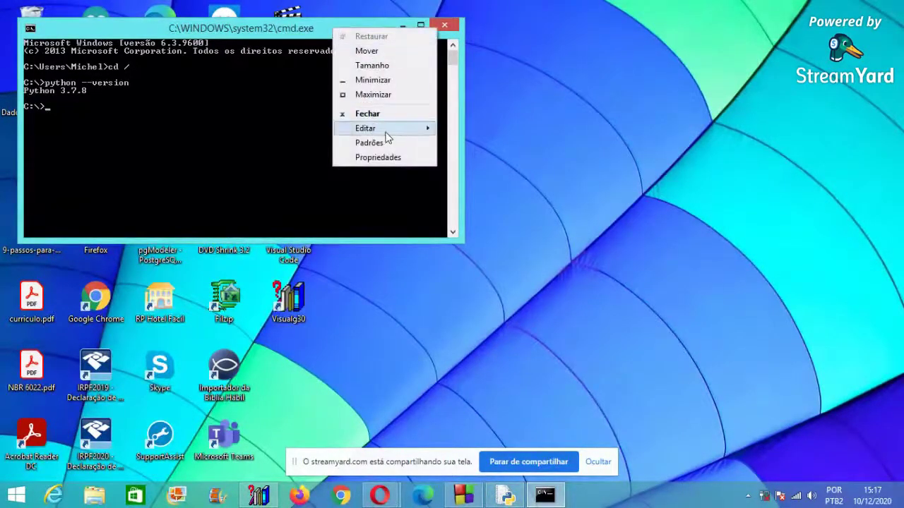
{"action": "mouse_move", "coordinate": [387, 136]}
{"action": "left_click", "coordinate": [380, 158]}
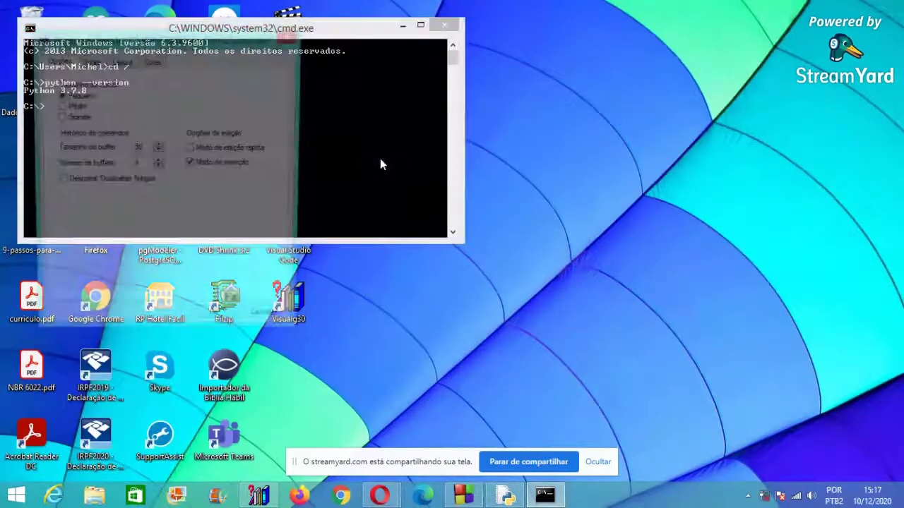
{"action": "left_click_drag", "start_coordinate": [201, 40], "coordinate": [631, 47]}
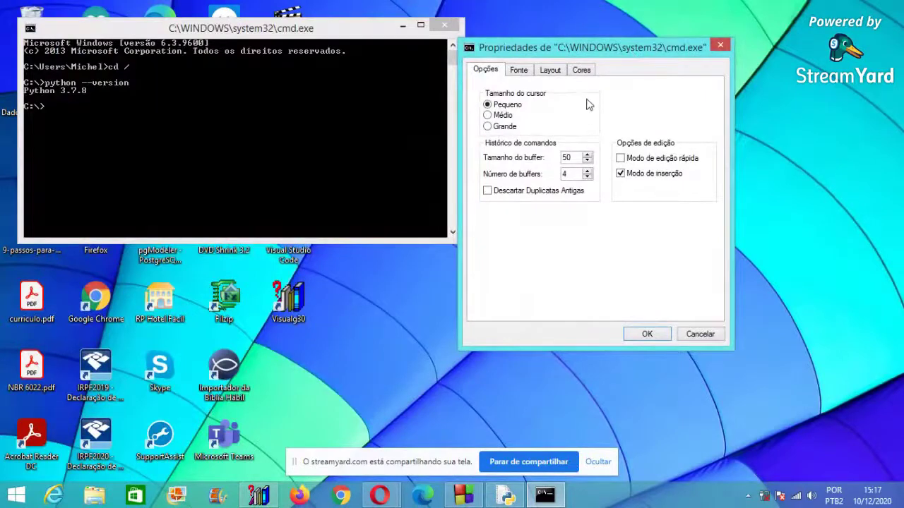
{"action": "left_click", "coordinate": [521, 71]}
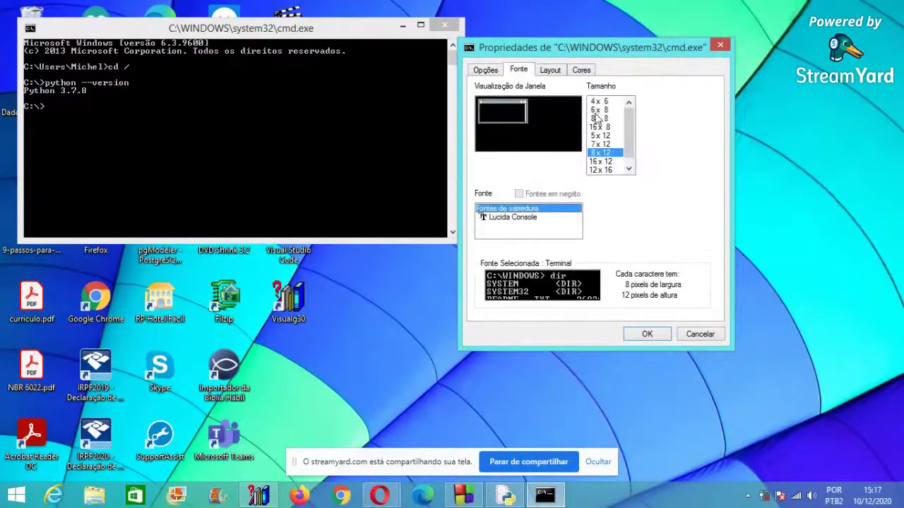
{"action": "left_click", "coordinate": [612, 161]}
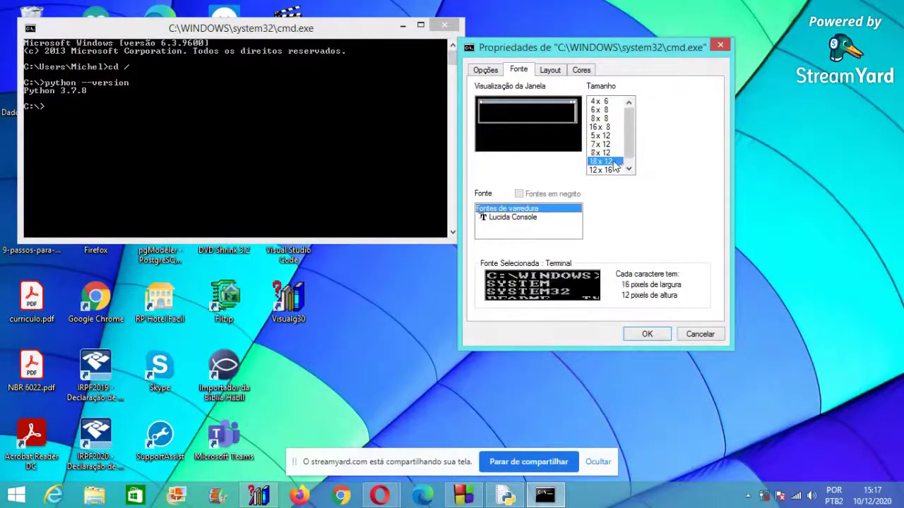
{"action": "left_click", "coordinate": [551, 72]}
{"action": "left_click", "coordinate": [583, 73]}
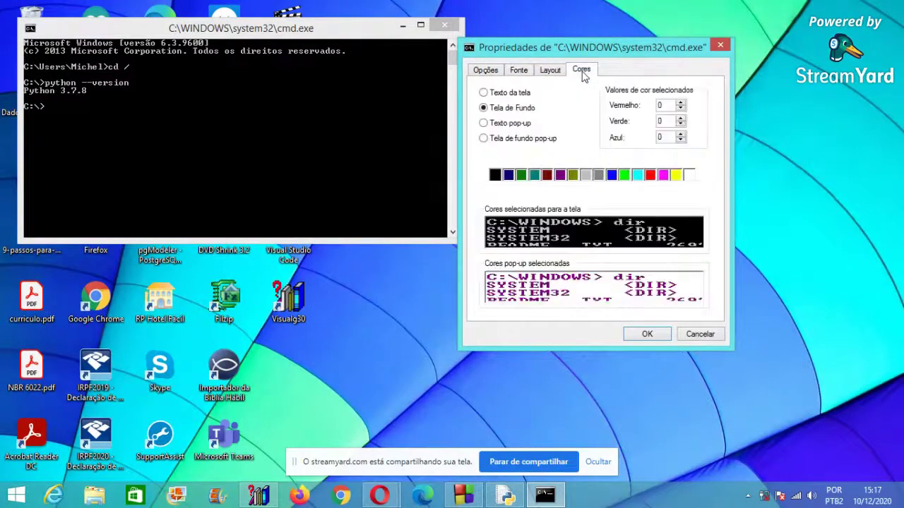
{"action": "left_click", "coordinate": [497, 71]}
{"action": "left_click", "coordinate": [497, 116]}
{"action": "left_click", "coordinate": [646, 334]}
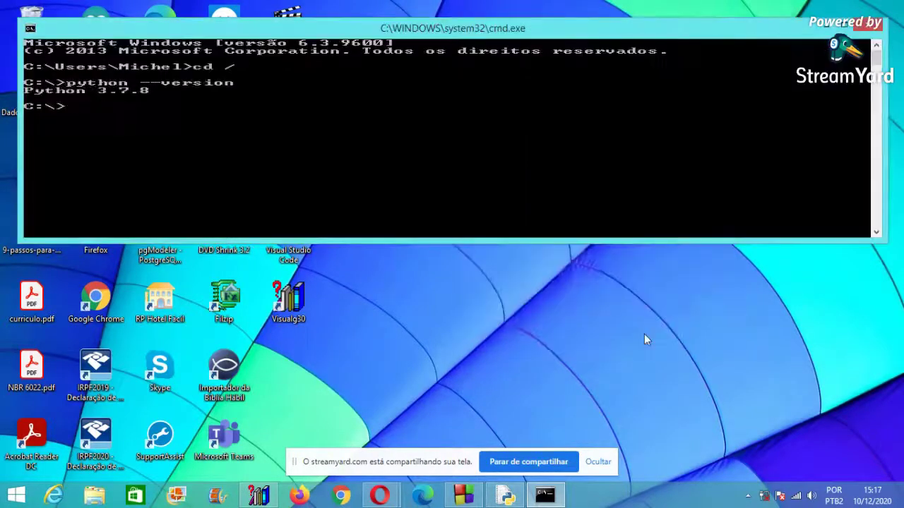
- Change the Command Prompt window's font size to 7 x 12 in its properties and apply it
{"action": "right_click", "coordinate": [401, 30]}
{"action": "left_click", "coordinate": [447, 160]}
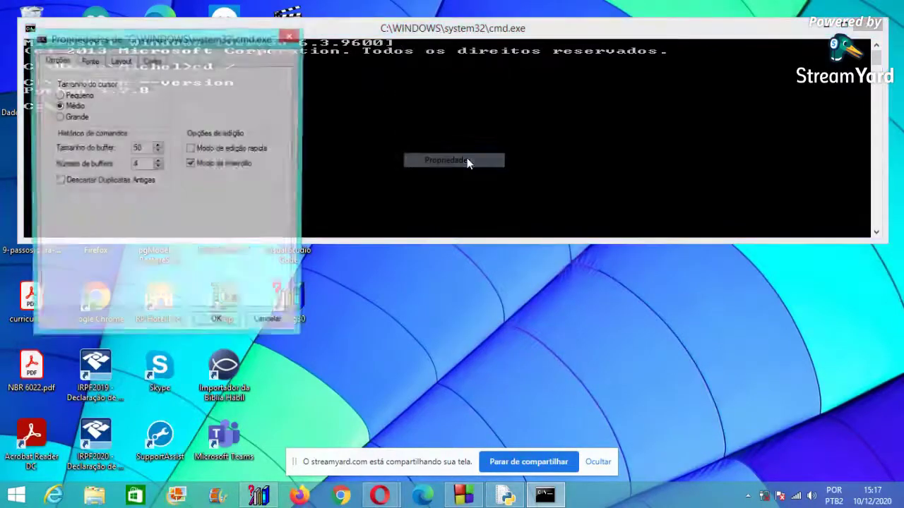
{"action": "left_click", "coordinate": [91, 62]}
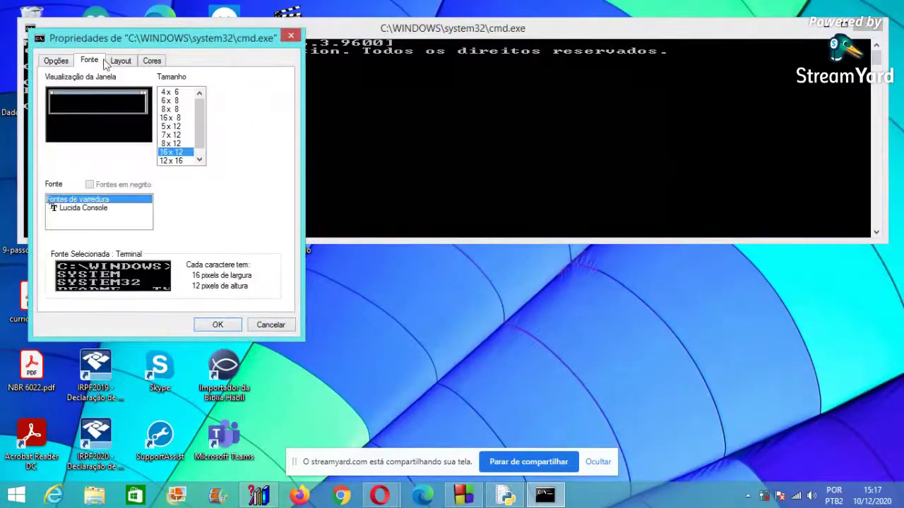
{"action": "left_click", "coordinate": [117, 63]}
{"action": "left_click", "coordinate": [100, 64]}
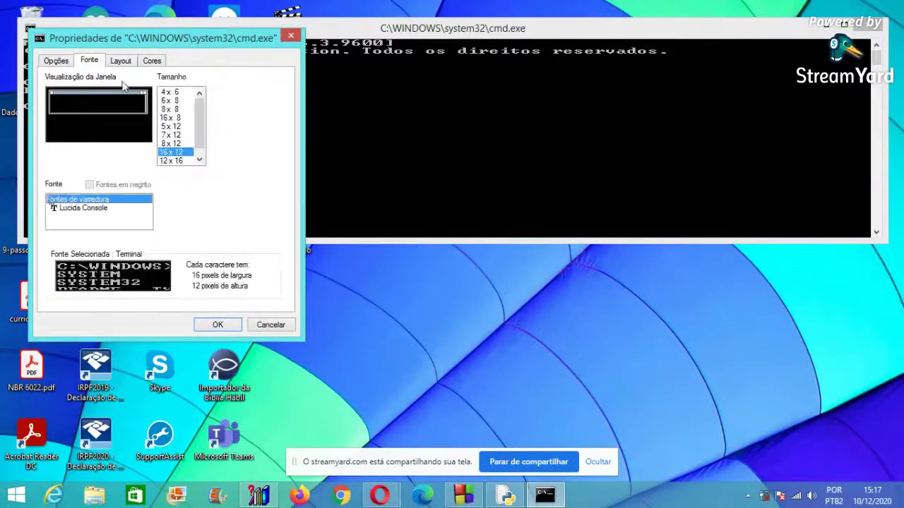
{"action": "left_click", "coordinate": [177, 127]}
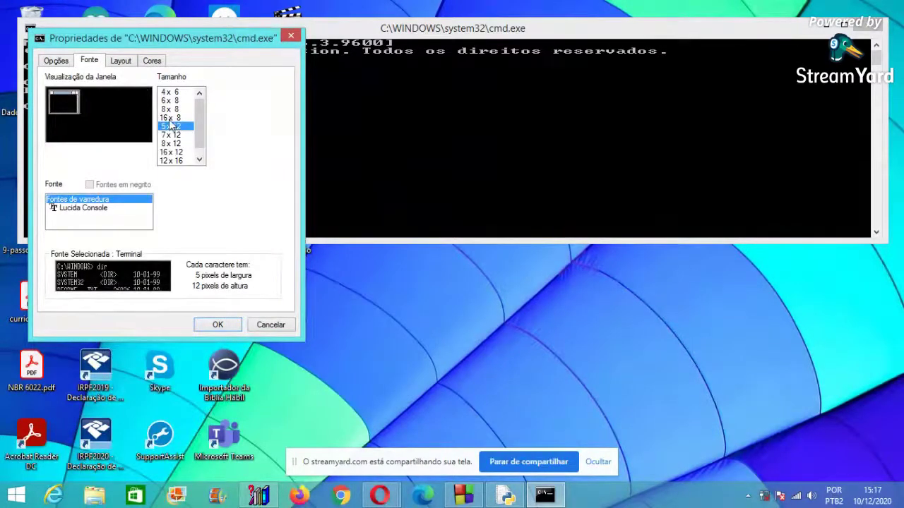
{"action": "left_click", "coordinate": [172, 118]}
{"action": "left_click", "coordinate": [173, 134]}
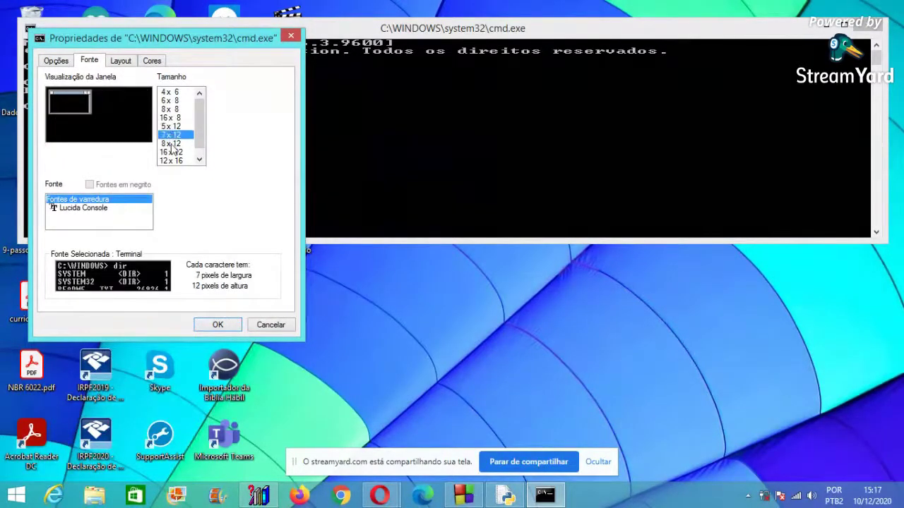
{"action": "left_click", "coordinate": [124, 62]}
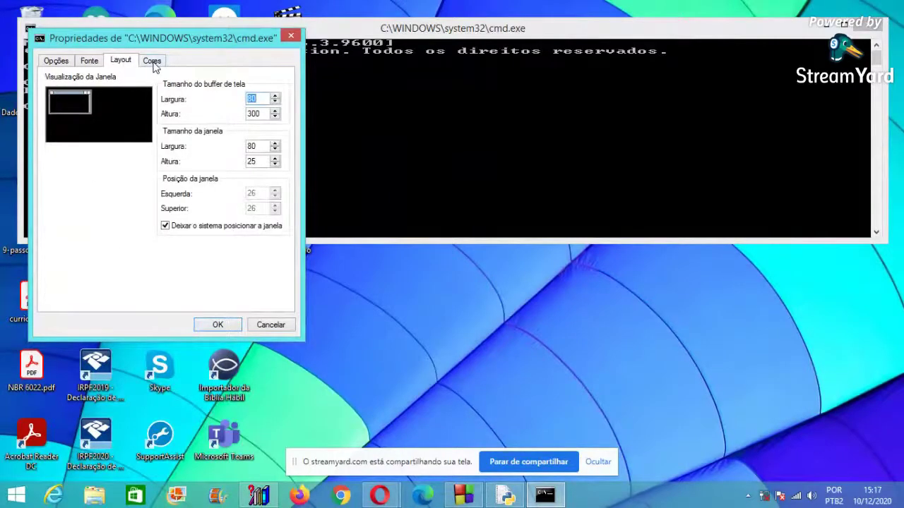
{"action": "left_click", "coordinate": [152, 62]}
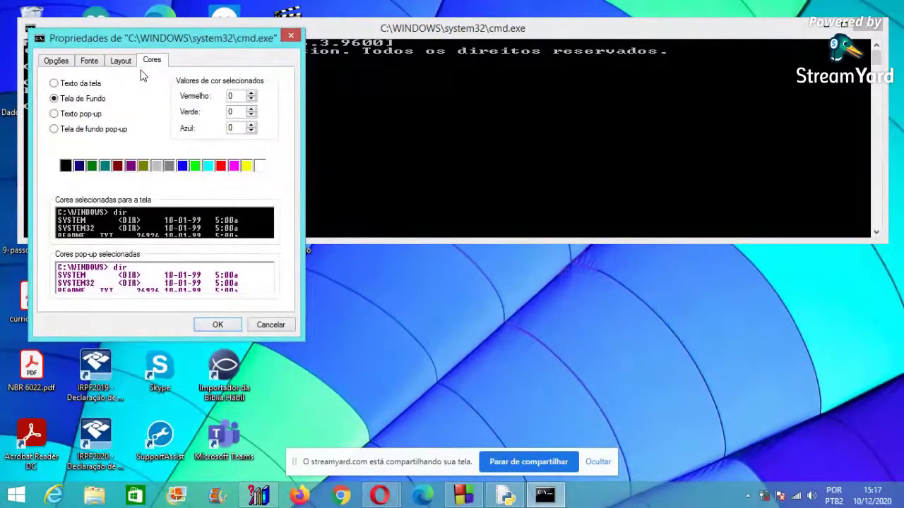
{"action": "left_click", "coordinate": [57, 61]}
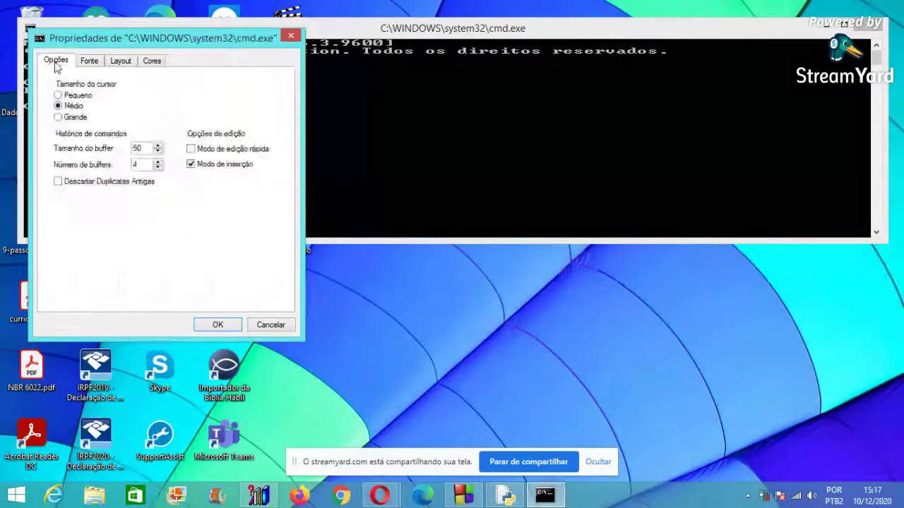
{"action": "left_click", "coordinate": [228, 326]}
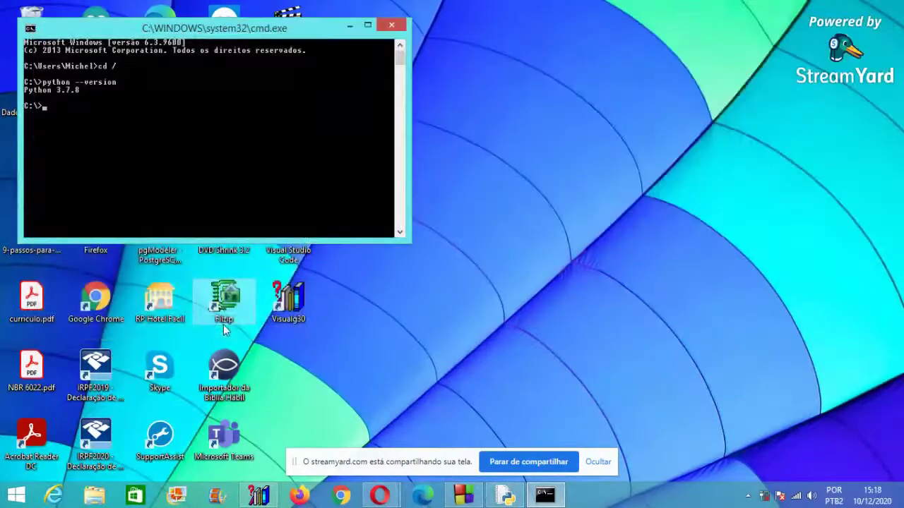
- Open a new IDLE (Python 3.7 64-bit) shell and place its window beside the Command Prompt
{"action": "left_click", "coordinate": [510, 497]}
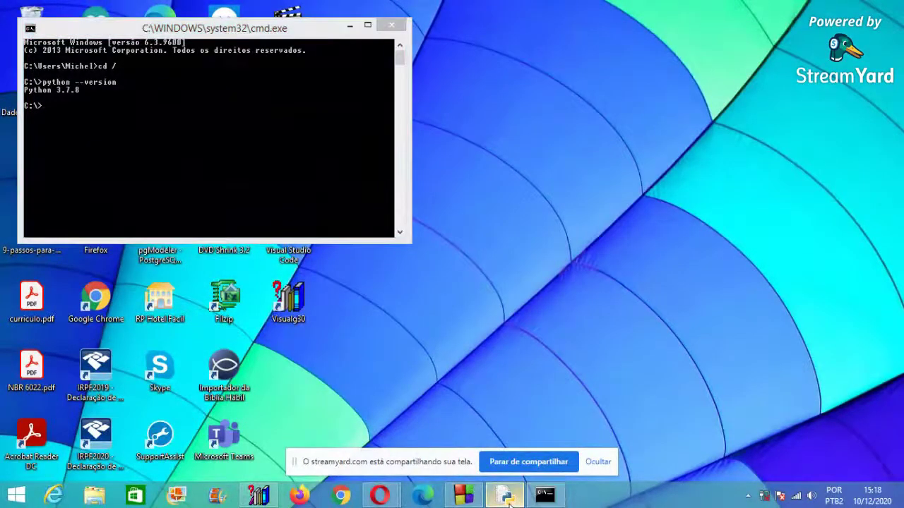
{"action": "right_click", "coordinate": [514, 498]}
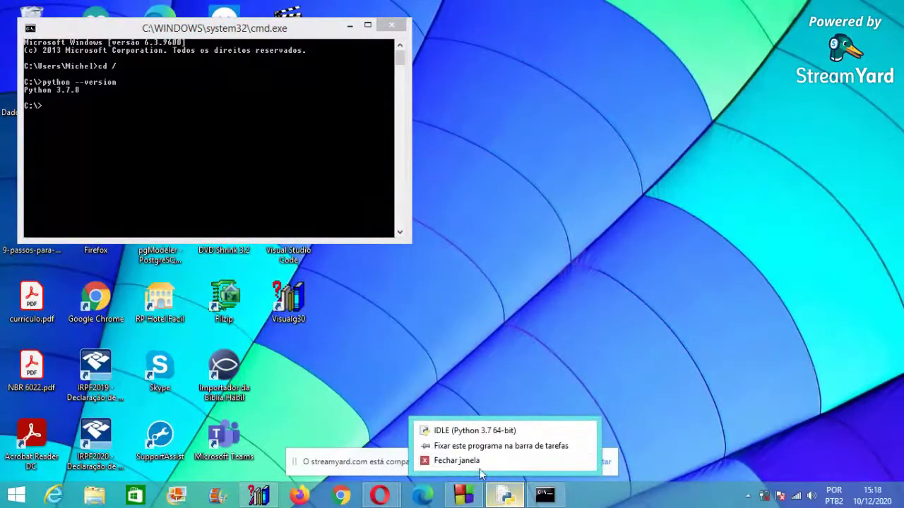
{"action": "left_click", "coordinate": [469, 432]}
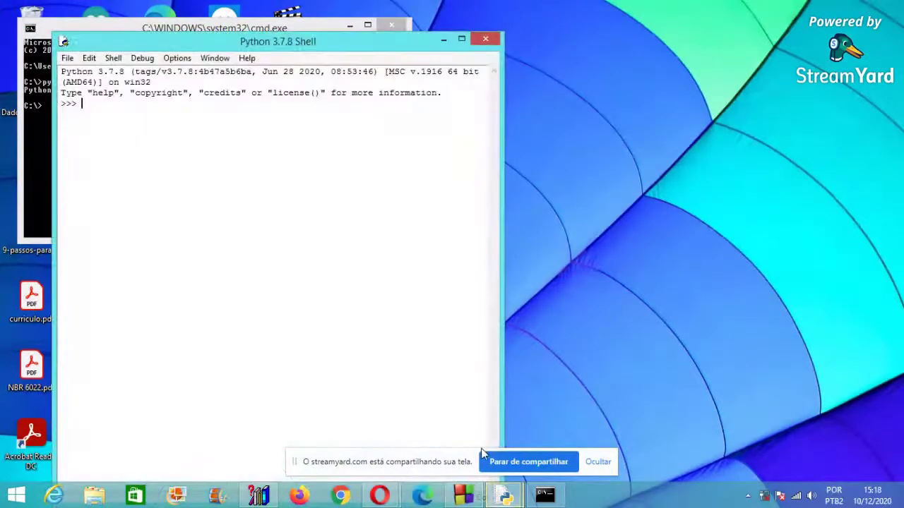
{"action": "left_click_drag", "start_coordinate": [300, 45], "coordinate": [679, 21]}
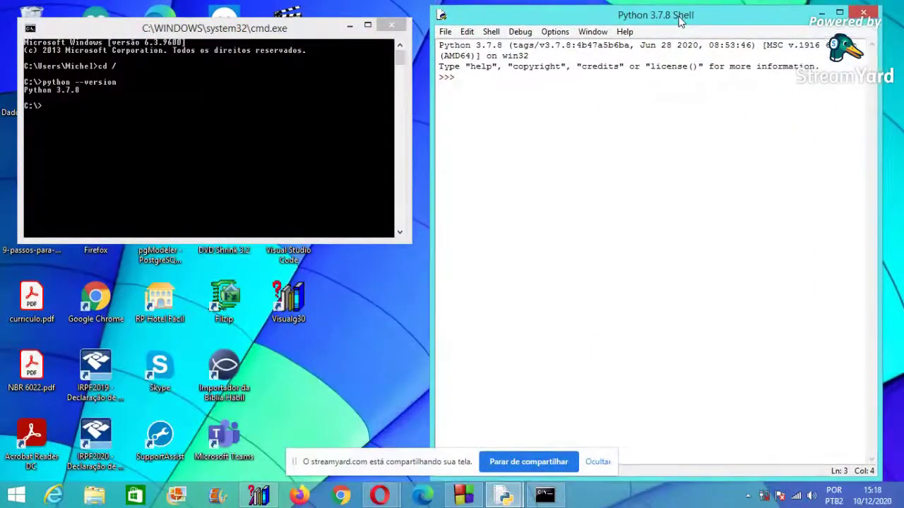
- Open the IDLE Settings dialog on its font options
{"action": "left_click", "coordinate": [592, 32]}
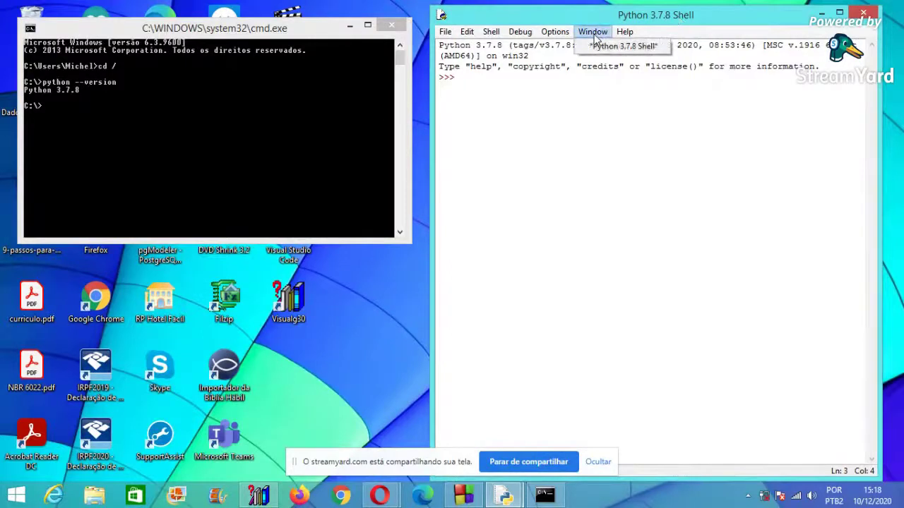
{"action": "mouse_move", "coordinate": [558, 37]}
{"action": "left_click", "coordinate": [573, 47]}
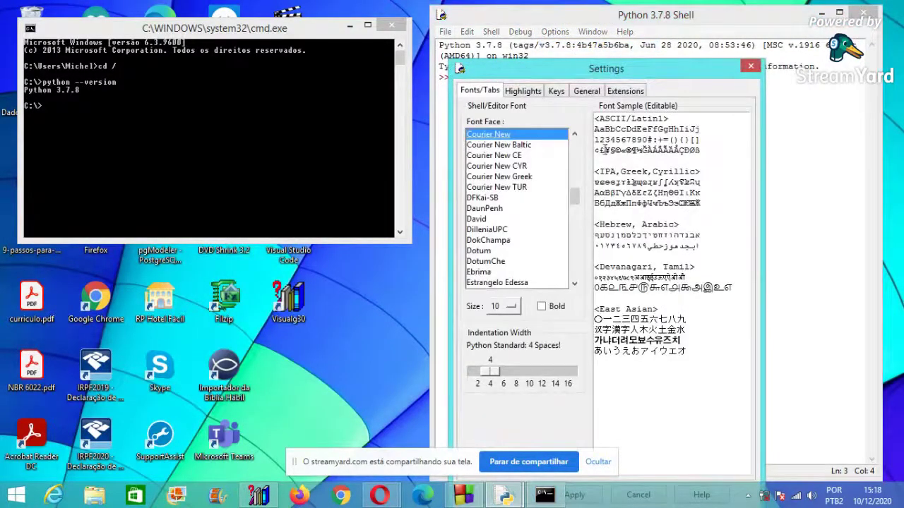
{"action": "left_click", "coordinate": [108, 102]}
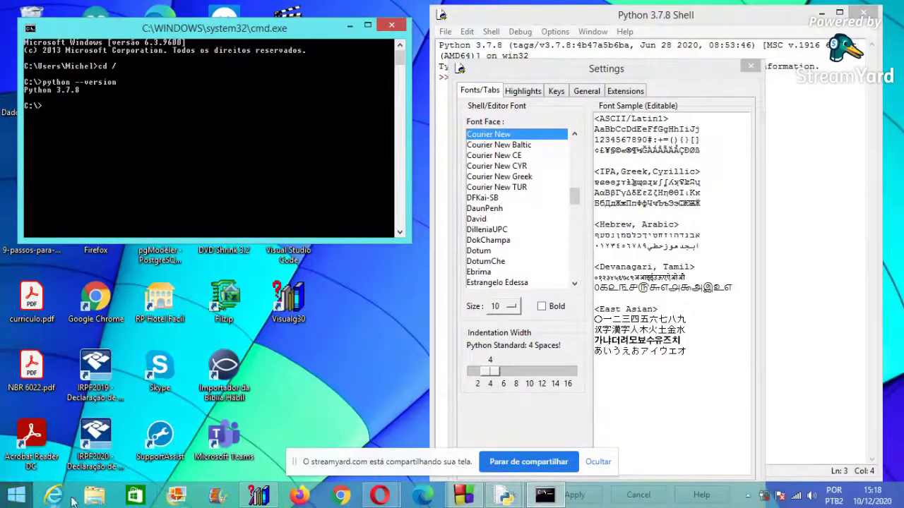
- Launch ZoomIt.exe from the ZoomIt folder in Downloads, then dismiss the IDLE Settings dialog
{"action": "left_click", "coordinate": [95, 498]}
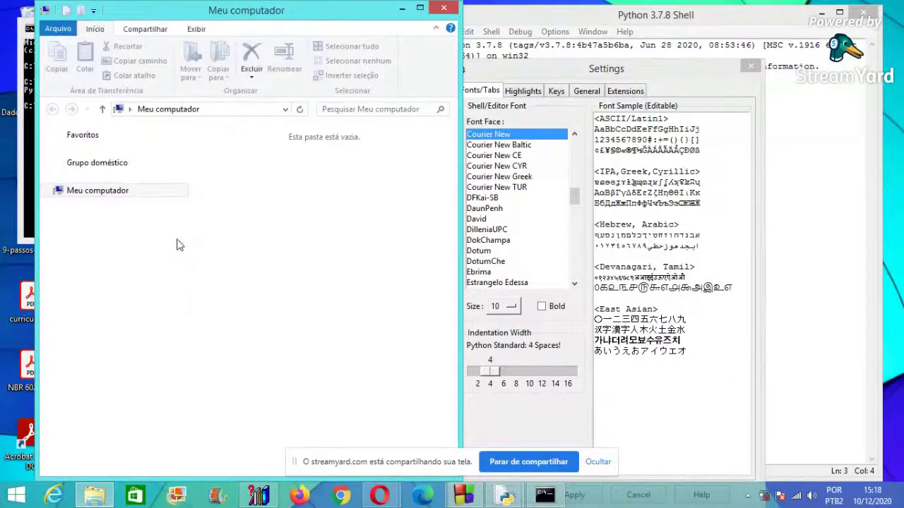
{"action": "left_click", "coordinate": [111, 260]}
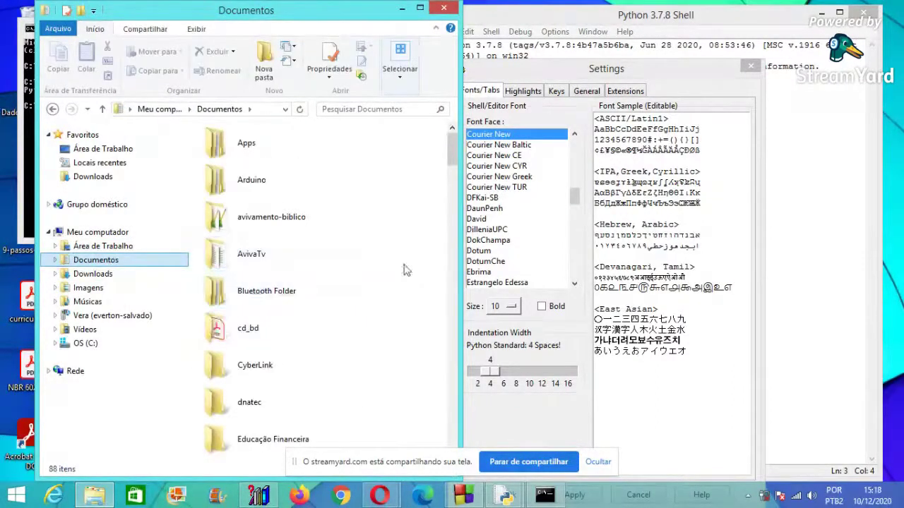
{"action": "left_click_drag", "start_coordinate": [452, 151], "coordinate": [450, 246]}
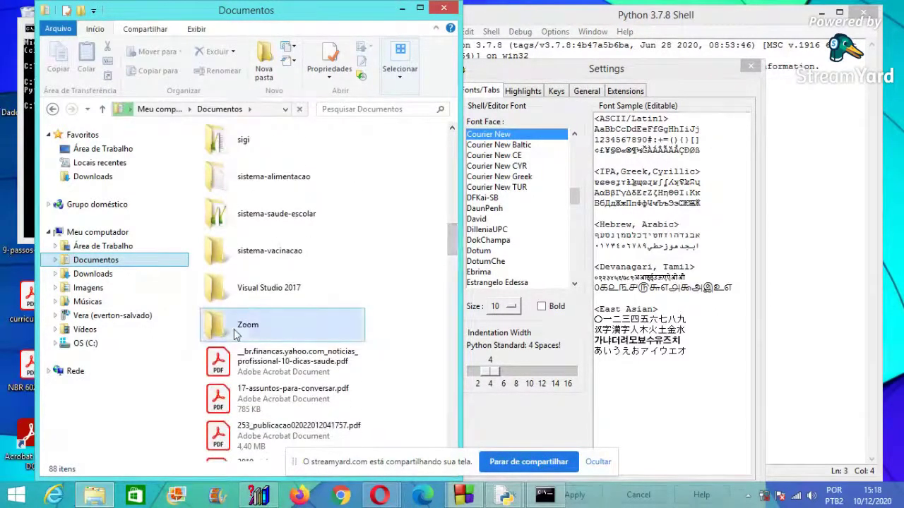
{"action": "double_click", "coordinate": [235, 334]}
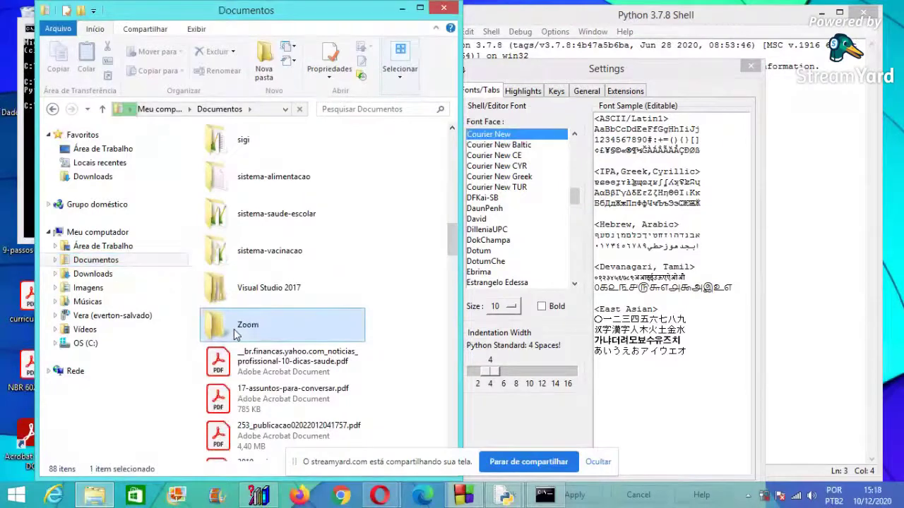
{"action": "left_click", "coordinate": [92, 276]}
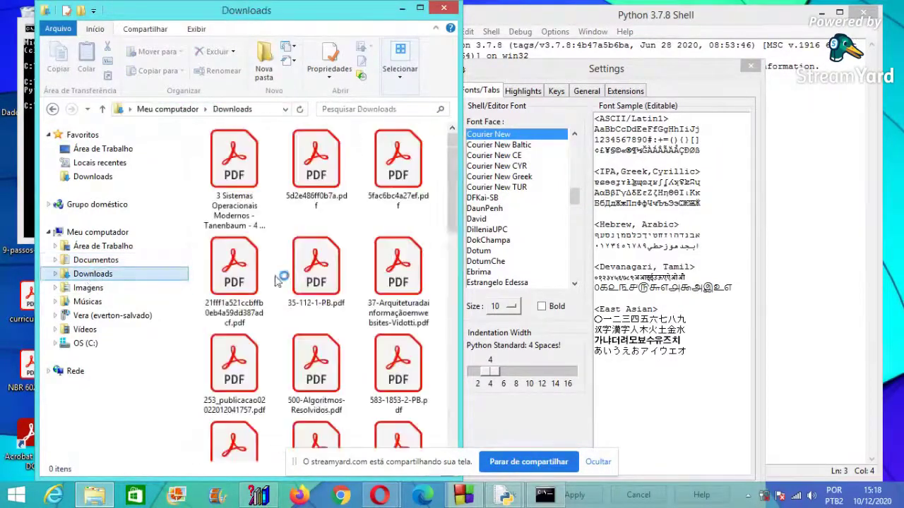
{"action": "left_click_drag", "start_coordinate": [446, 140], "coordinate": [449, 162]}
{"action": "double_click", "coordinate": [316, 236]}
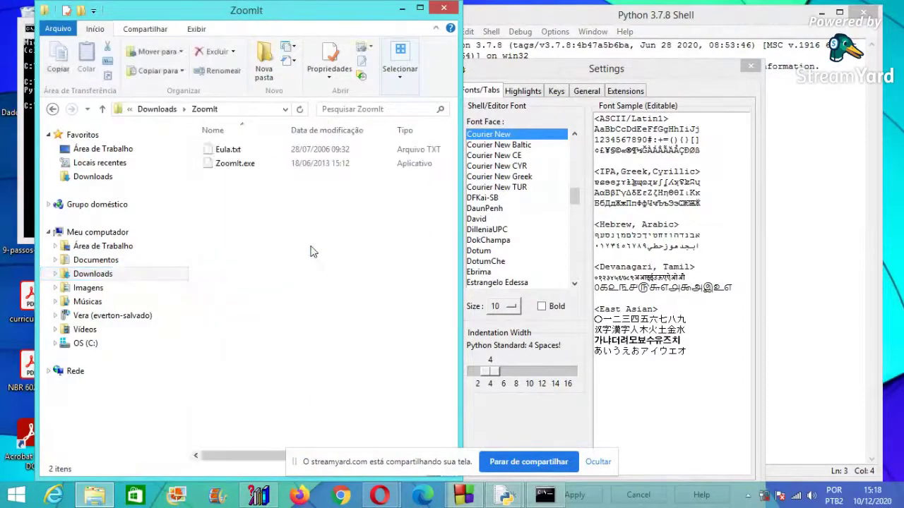
{"action": "left_click", "coordinate": [240, 165]}
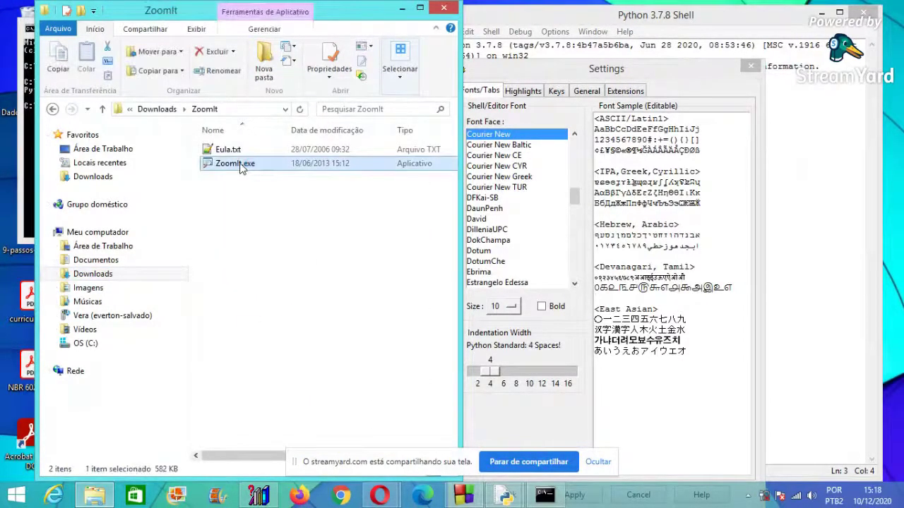
{"action": "left_click", "coordinate": [404, 8]}
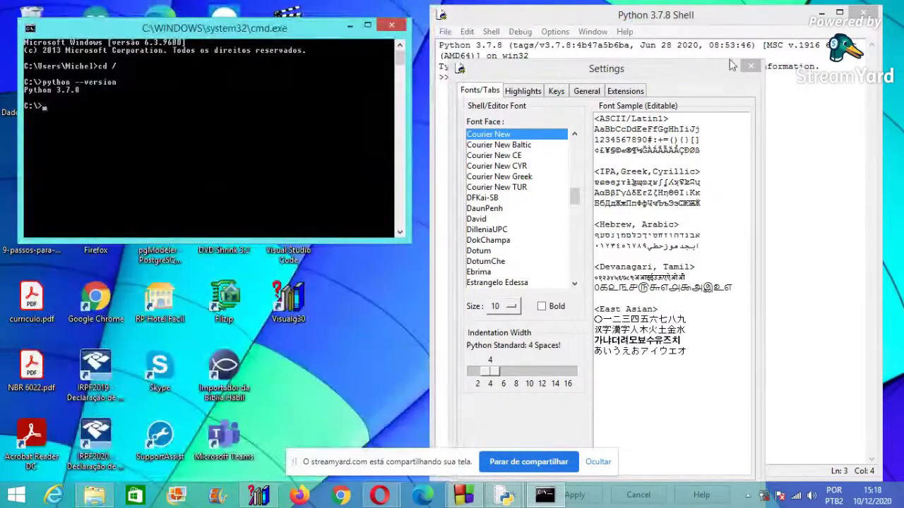
{"action": "left_click", "coordinate": [750, 66]}
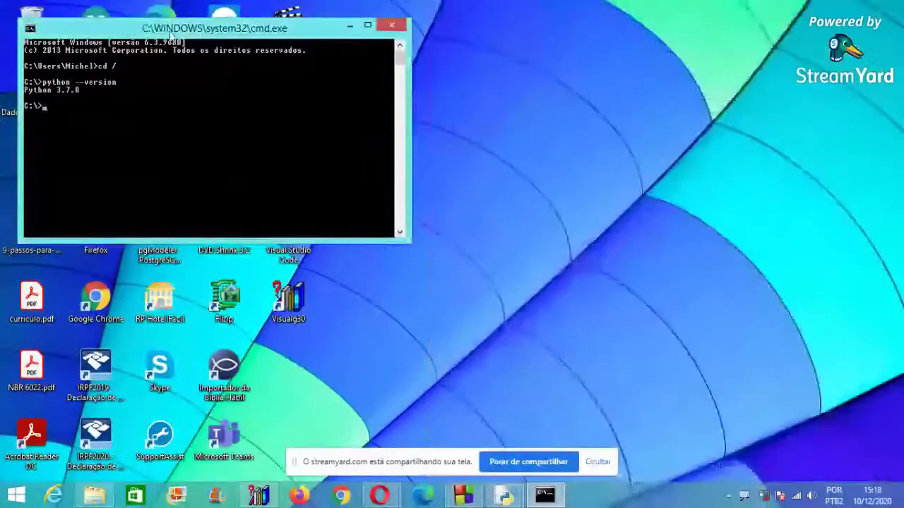
- Preview raster font sizes from 4 x 6 to 8 x 12 in the Command Prompt's properties and confirm 7 x 12
{"action": "right_click", "coordinate": [172, 28]}
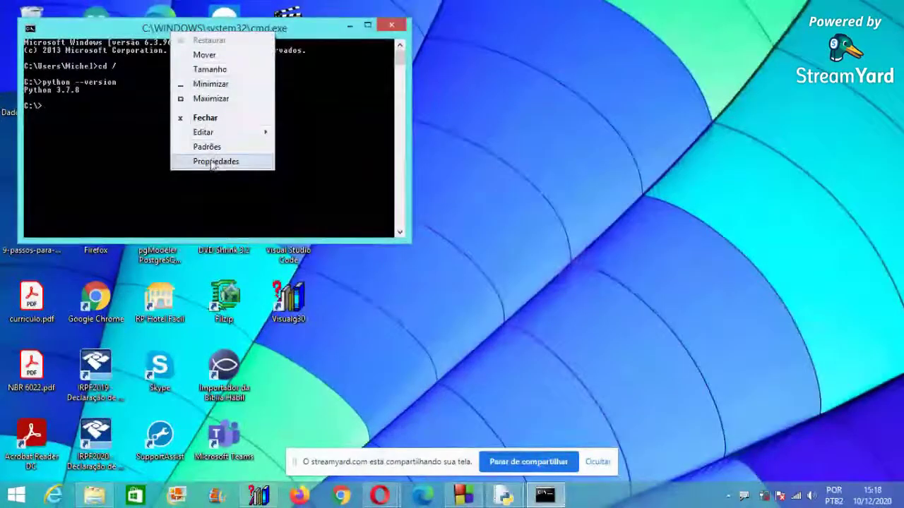
{"action": "left_click", "coordinate": [212, 163]}
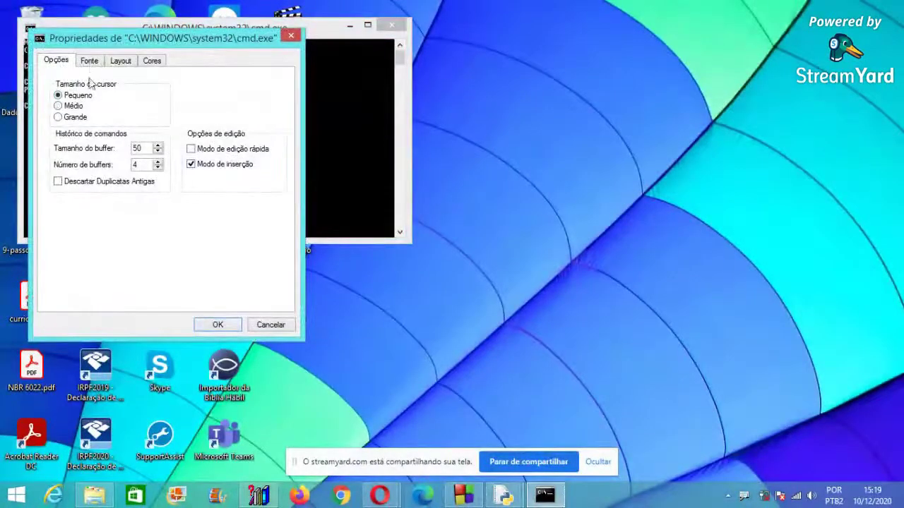
{"action": "left_click", "coordinate": [92, 64]}
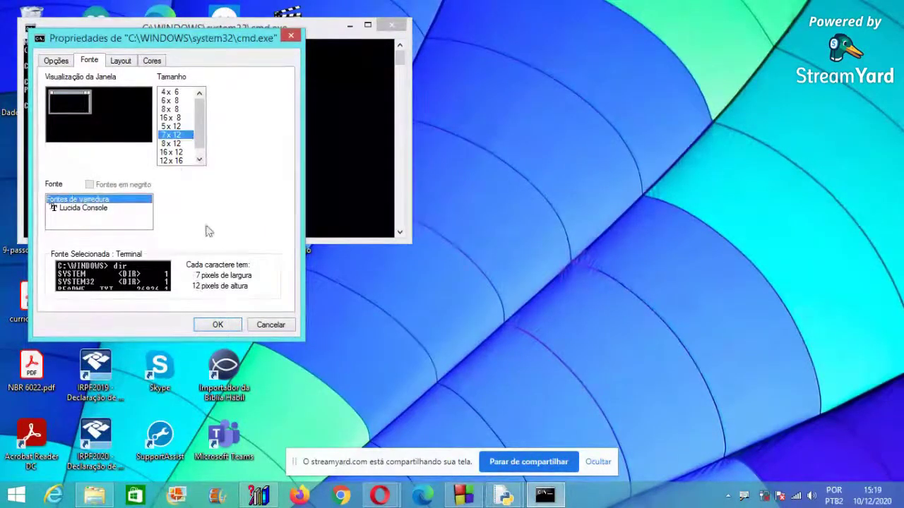
{"action": "left_click", "coordinate": [174, 127]}
{"action": "left_click", "coordinate": [175, 117]}
{"action": "left_click", "coordinate": [175, 101]}
{"action": "left_click", "coordinate": [176, 92]}
{"action": "left_click", "coordinate": [176, 101]}
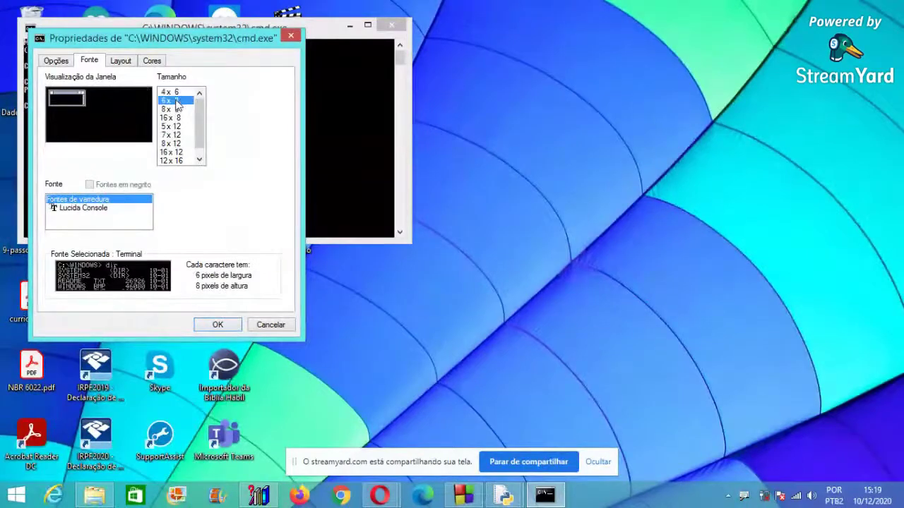
{"action": "left_click", "coordinate": [176, 109]}
{"action": "left_click", "coordinate": [175, 119]}
{"action": "left_click", "coordinate": [176, 127]}
{"action": "left_click", "coordinate": [176, 135]}
{"action": "left_click", "coordinate": [175, 145]}
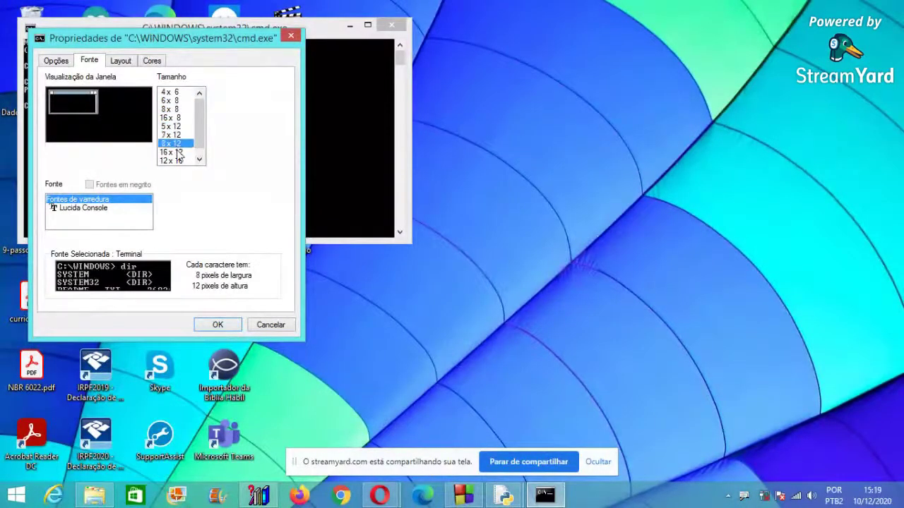
{"action": "left_click", "coordinate": [177, 127]}
{"action": "left_click", "coordinate": [177, 118]}
{"action": "left_click", "coordinate": [177, 110]}
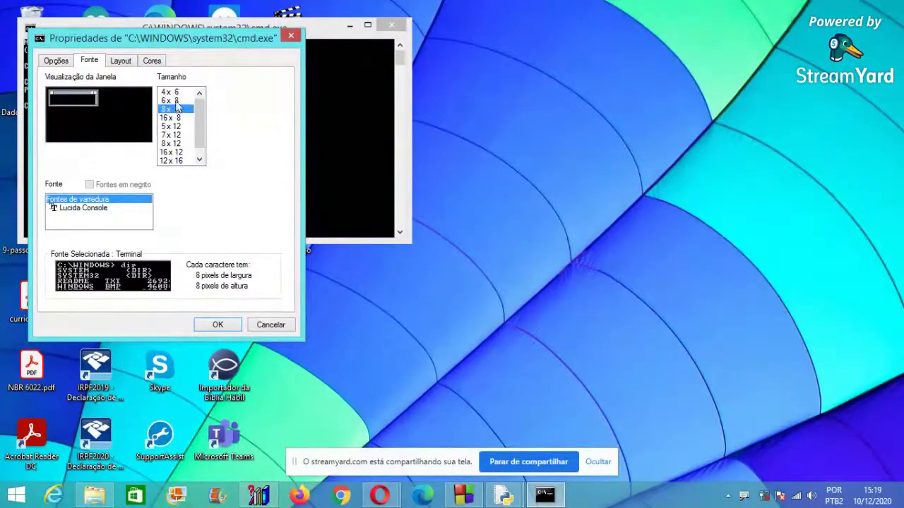
{"action": "left_click", "coordinate": [177, 101]}
{"action": "left_click", "coordinate": [177, 94]}
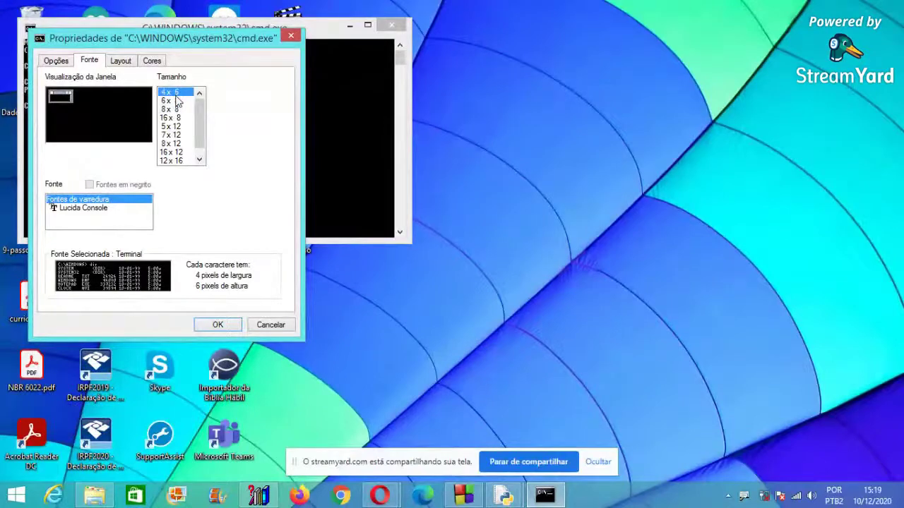
{"action": "left_click", "coordinate": [172, 135]}
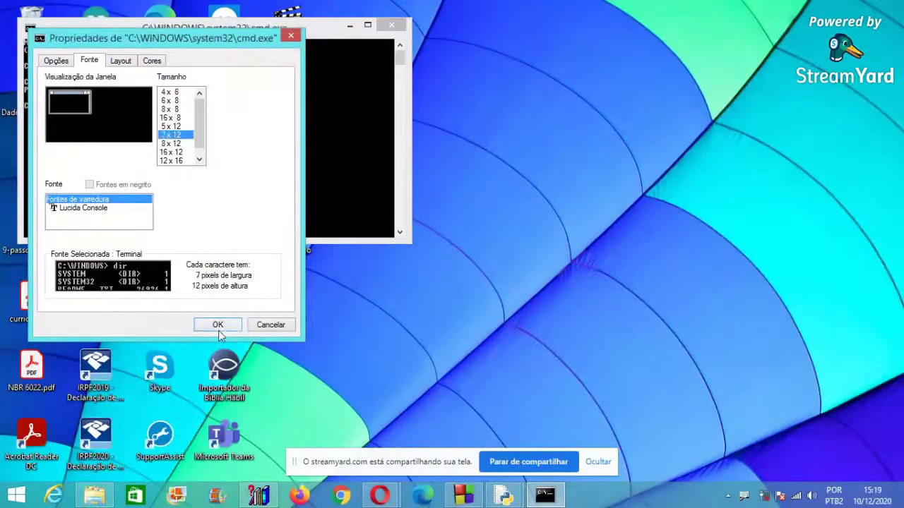
{"action": "left_click", "coordinate": [218, 325]}
- Move the Command Prompt window toward the middle of the desktop, run python --version in it, and close it
{"action": "left_click_drag", "start_coordinate": [177, 31], "coordinate": [423, 64]}
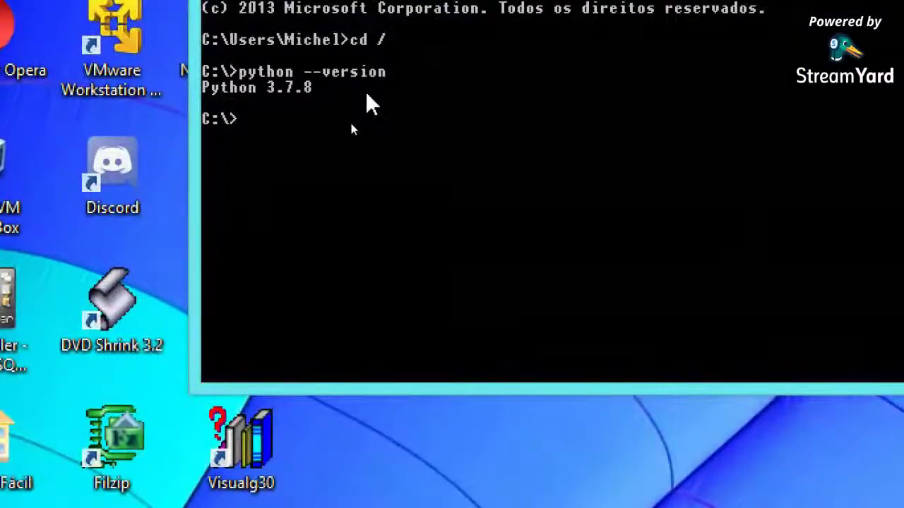
{"action": "type", "text": "py"}
{"action": "type", "text": "thon"}
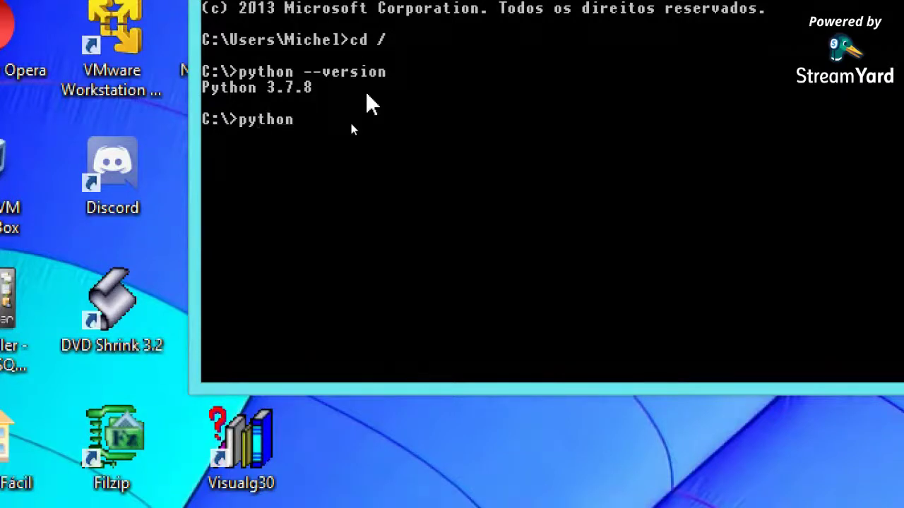
{"action": "type", "text": " --version"}
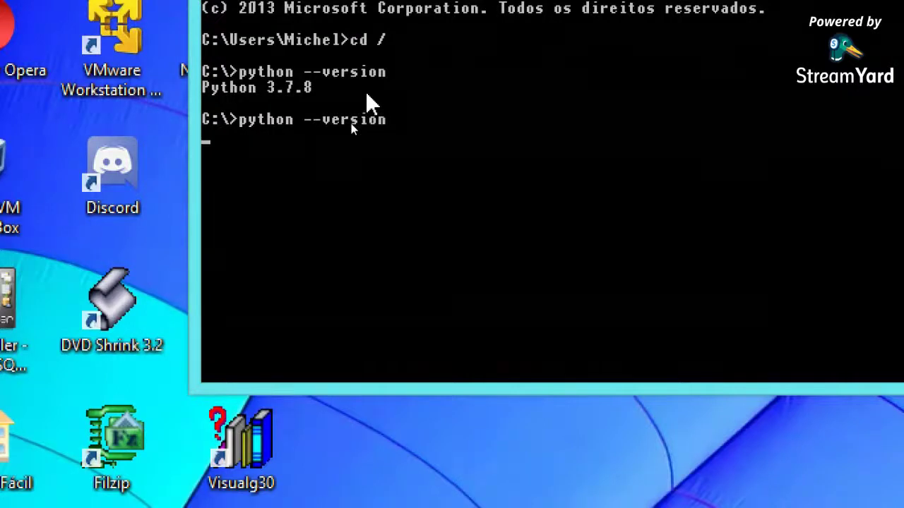
{"action": "key", "text": "Return"}
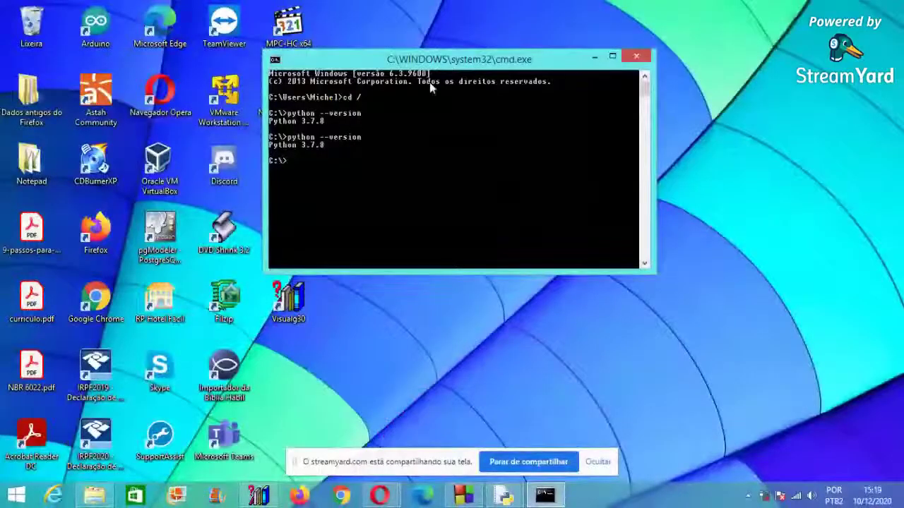
{"action": "left_click", "coordinate": [638, 57]}
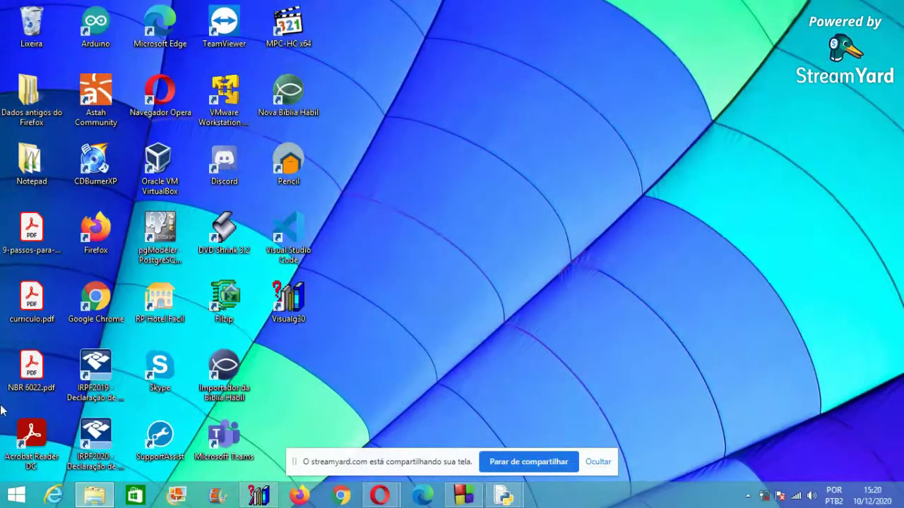
- Open a fresh Command Prompt by running cmd, query the Python version with python --version, and close the window
{"action": "key", "text": "super+r"}
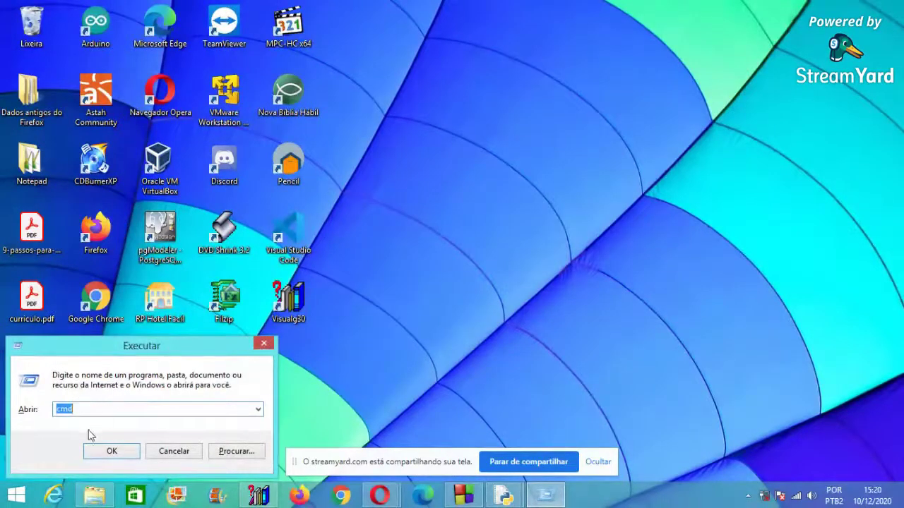
{"action": "left_click", "coordinate": [109, 451]}
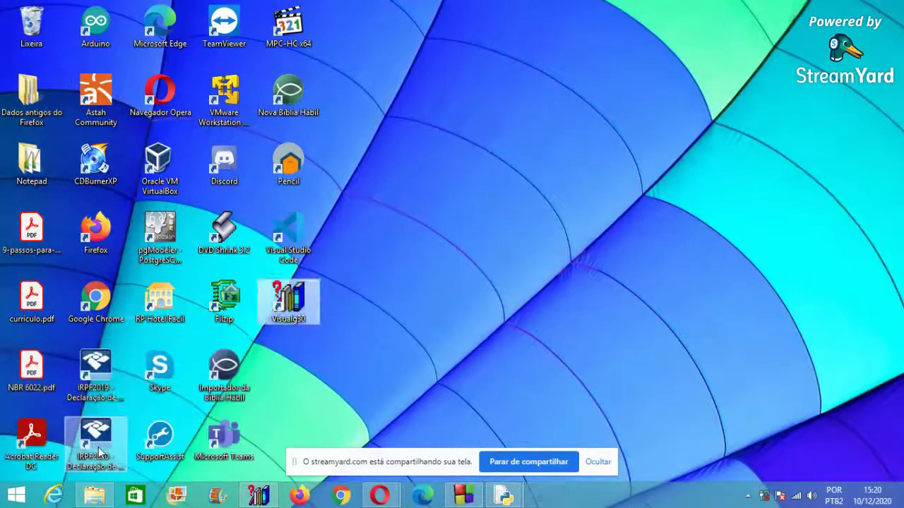
{"action": "type", "text": "python --version"}
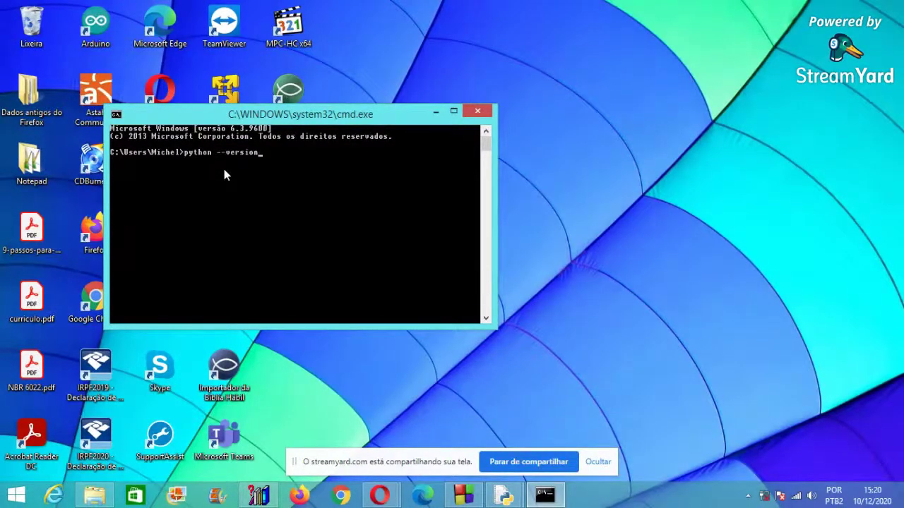
{"action": "key", "text": "Return"}
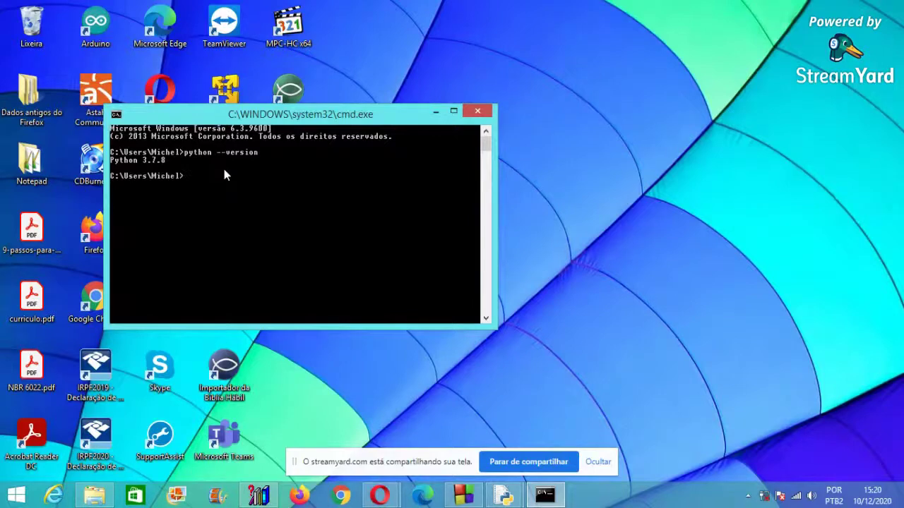
{"action": "left_click", "coordinate": [476, 113]}
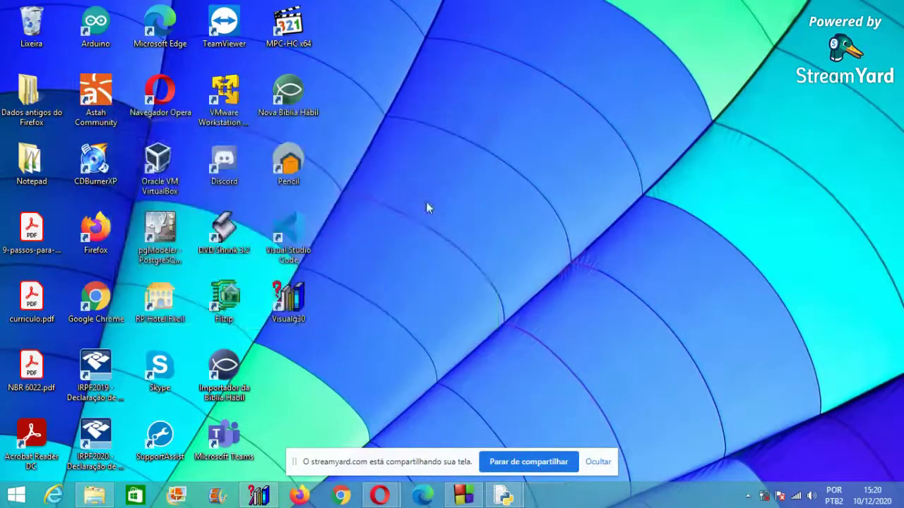
- Try to launch "terminal" from the Windows Run dialog
{"action": "key", "text": "super+r"}
{"action": "type", "text": "terminal"}
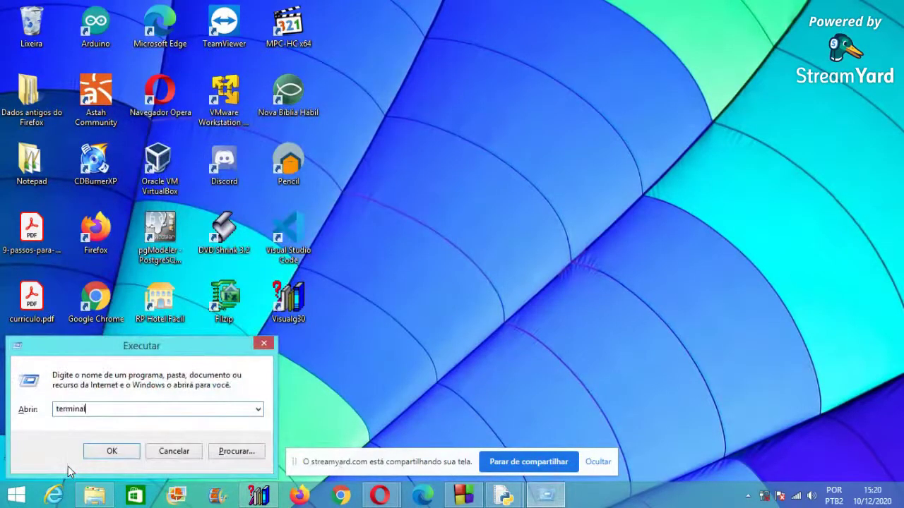
{"action": "key", "text": "Return"}
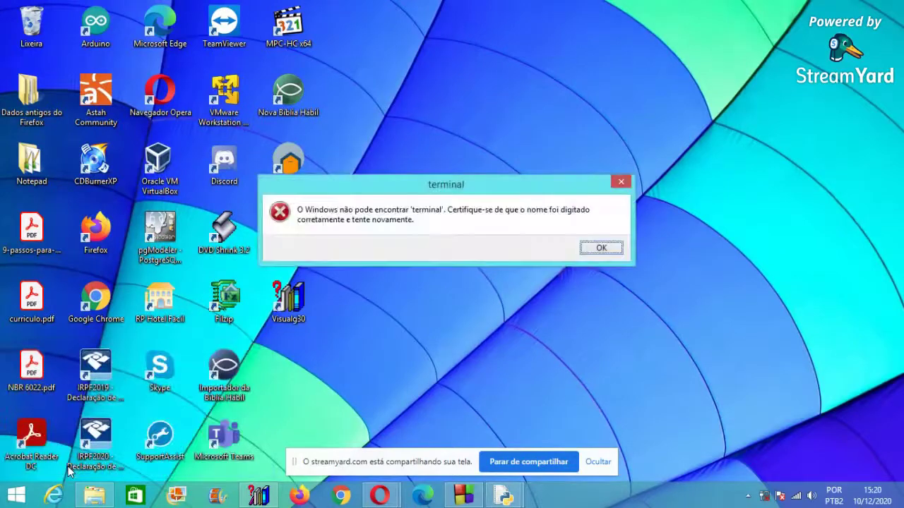
{"action": "left_click", "coordinate": [603, 249]}
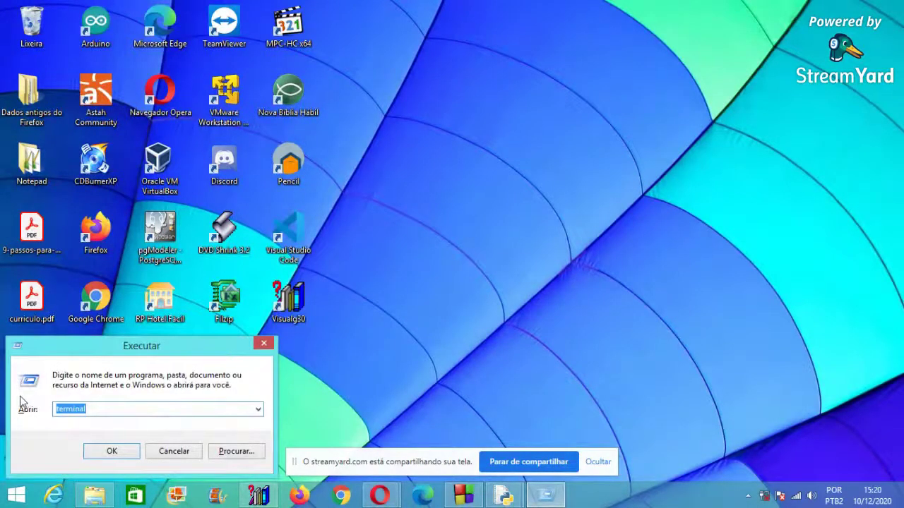
{"action": "key", "text": "Escape"}
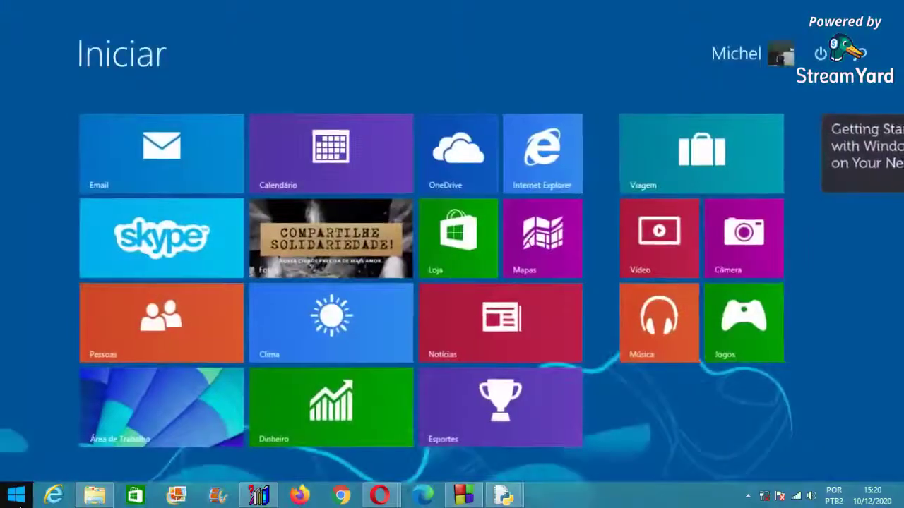
- Open the full applications list from the Start screen and search it for "terminal"
{"action": "scroll", "coordinate": [520, 404], "scroll_direction": "down", "scroll_amount": 1}
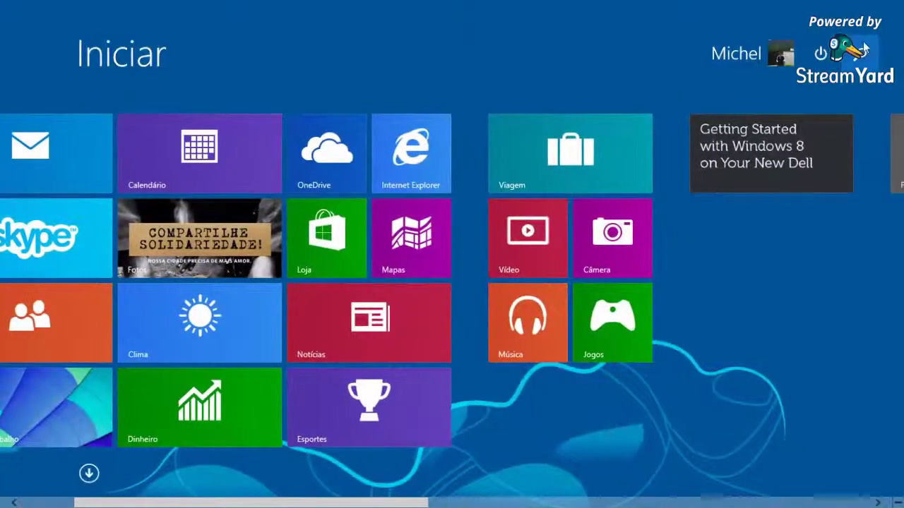
{"action": "scroll", "coordinate": [24, 388], "scroll_direction": "down", "scroll_amount": 5}
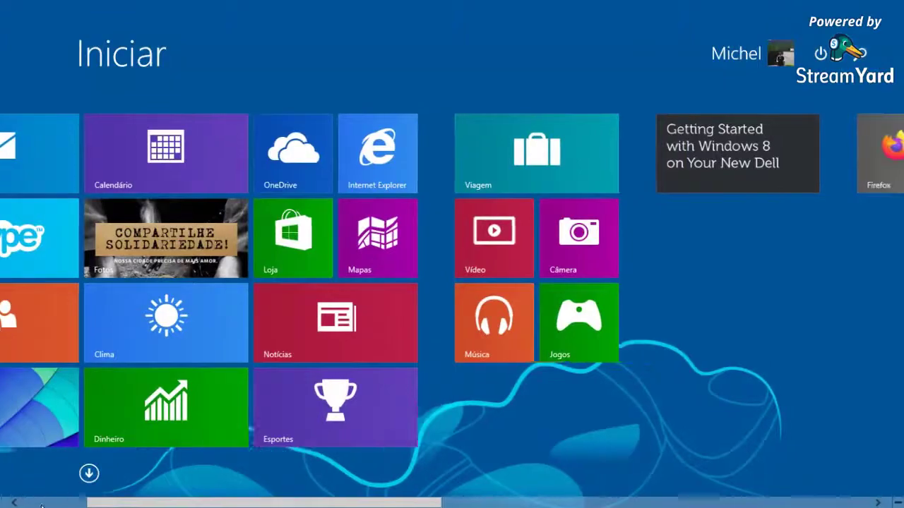
{"action": "scroll", "coordinate": [22, 385], "scroll_direction": "up", "scroll_amount": 10}
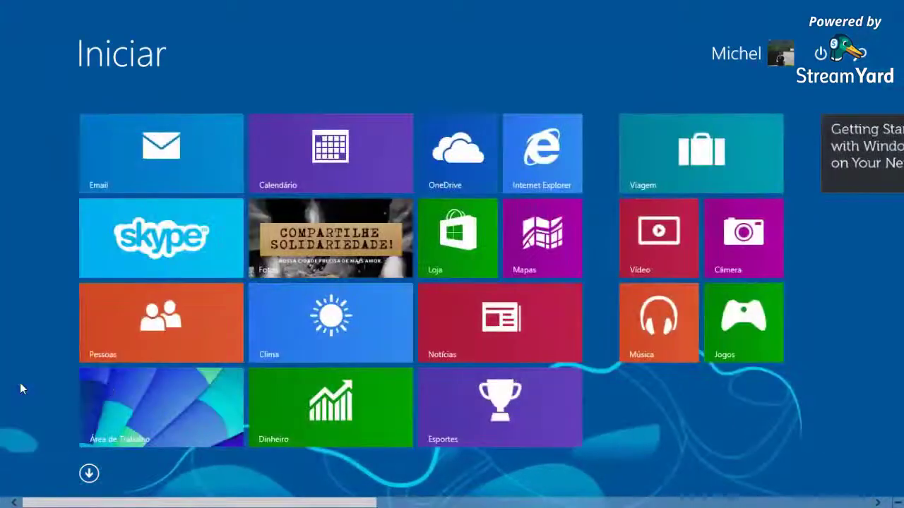
{"action": "left_click", "coordinate": [88, 472]}
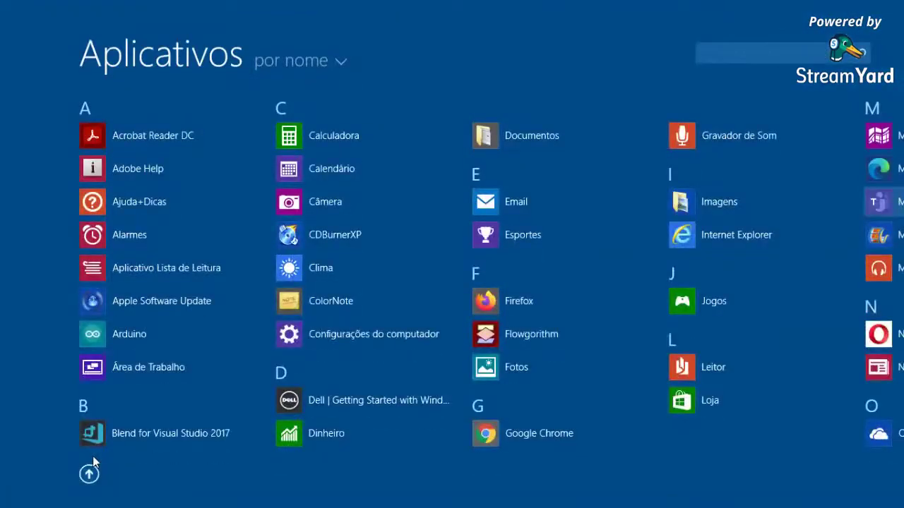
{"action": "scroll", "coordinate": [167, 473], "scroll_direction": "down", "scroll_amount": 10}
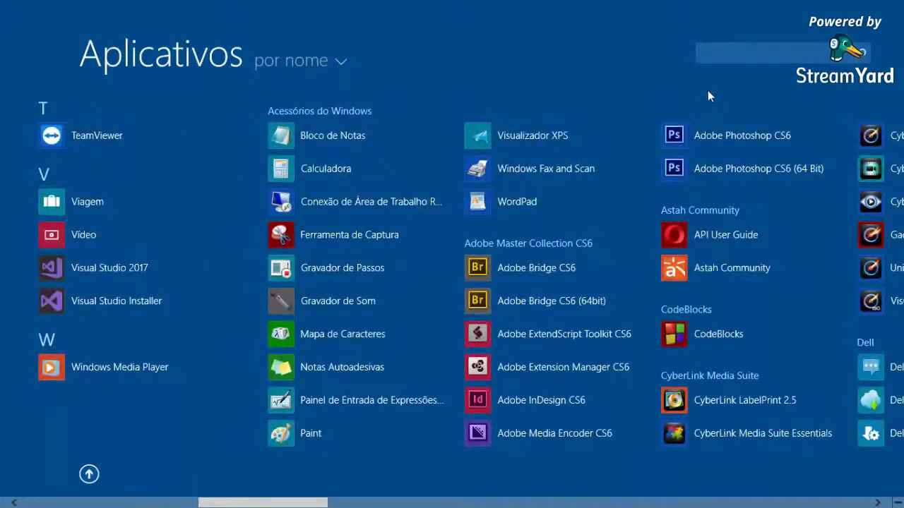
{"action": "scroll", "coordinate": [402, 188], "scroll_direction": "up", "scroll_amount": 10}
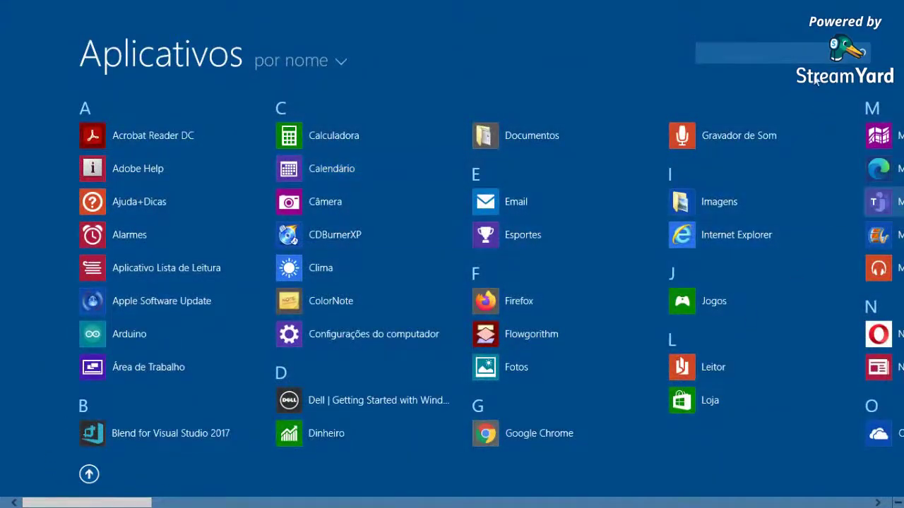
{"action": "left_click", "coordinate": [812, 53]}
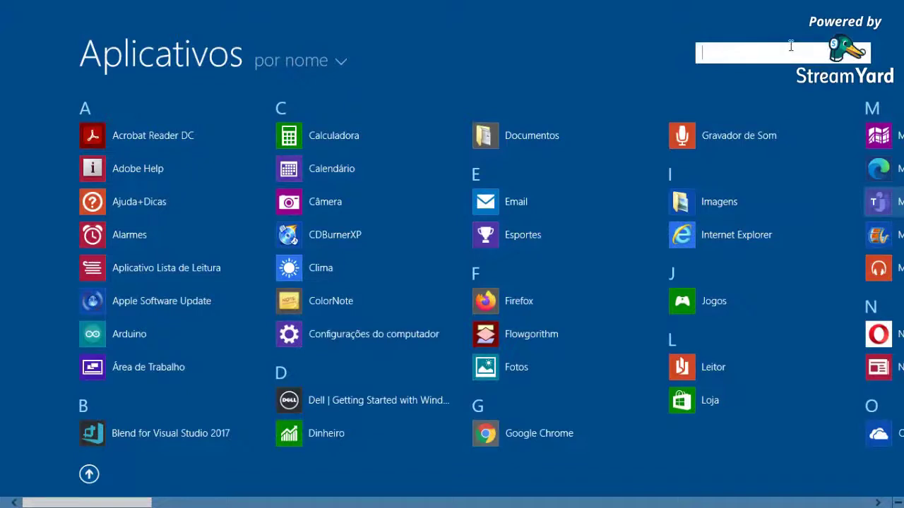
{"action": "type", "text": "t"}
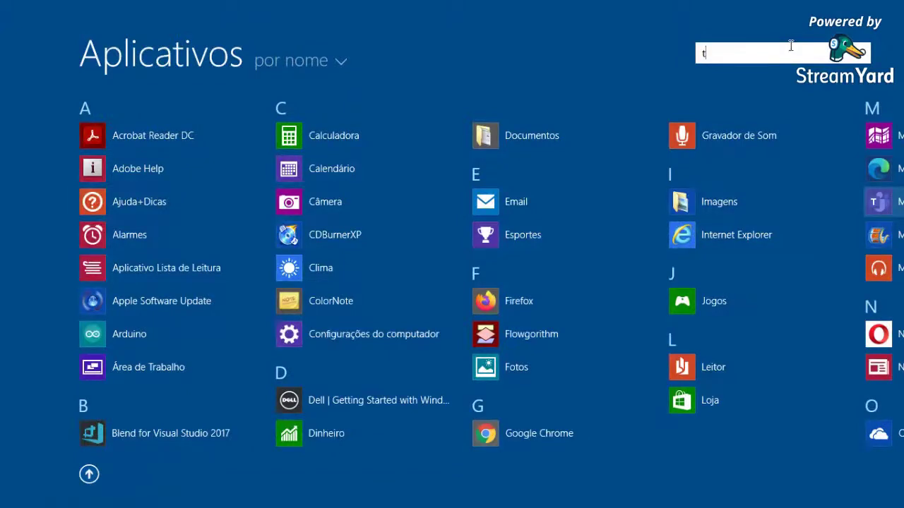
{"action": "type", "text": "erminal"}
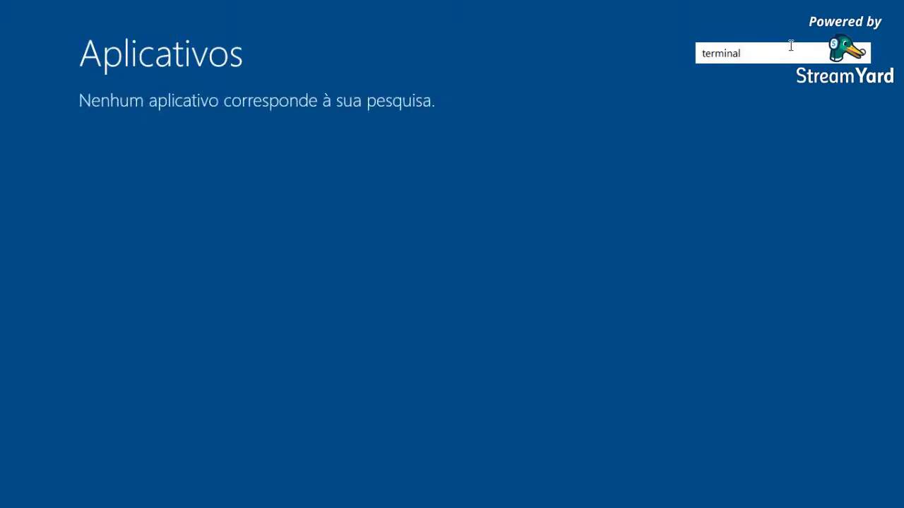
- Search the applications for "power" instead to launch Windows PowerShell, and move its window toward the middle of the desktop
{"action": "key", "text": "BackSpace"}
{"action": "key", "text": "BackSpace"}
{"action": "key", "text": "BackSpace"}
{"action": "key", "text": "BackSpace"}
{"action": "key", "text": "BackSpace"}
{"action": "key", "text": "BackSpace"}
{"action": "key", "text": "BackSpace"}
{"action": "key", "text": "BackSpace"}
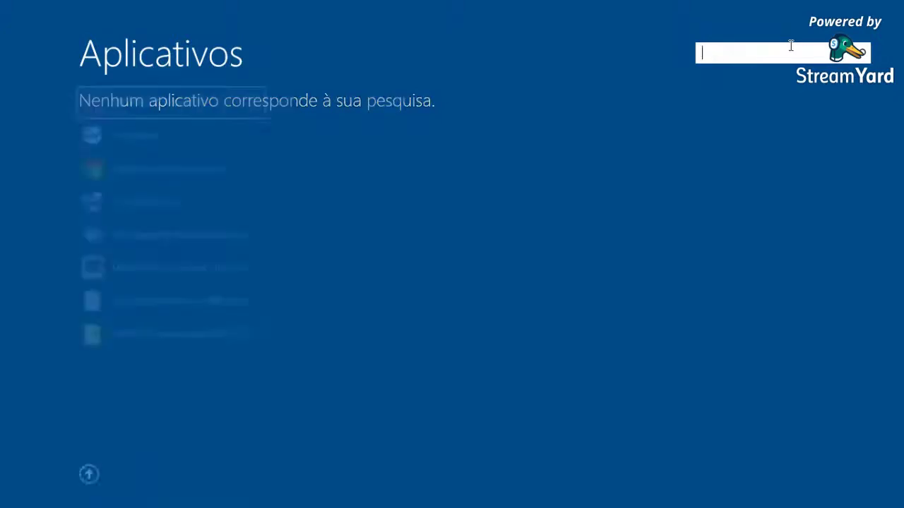
{"action": "type", "text": "power"}
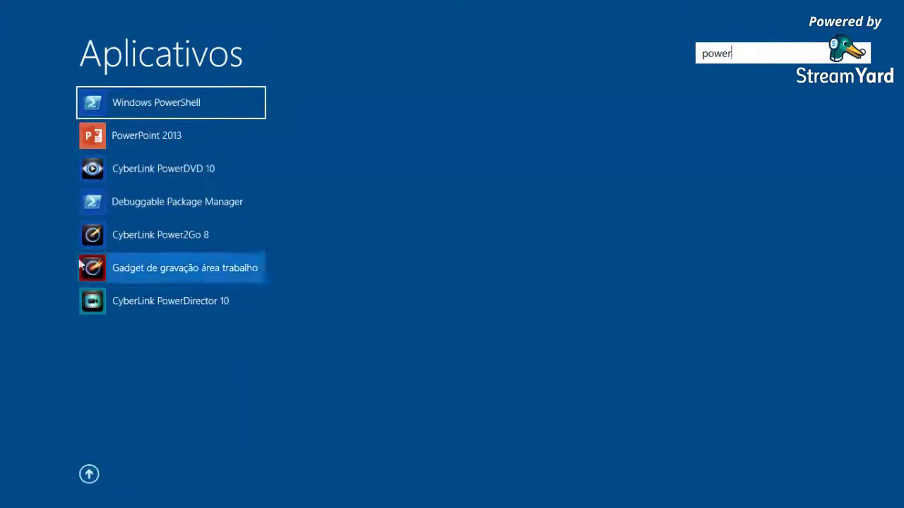
{"action": "left_click", "coordinate": [164, 111]}
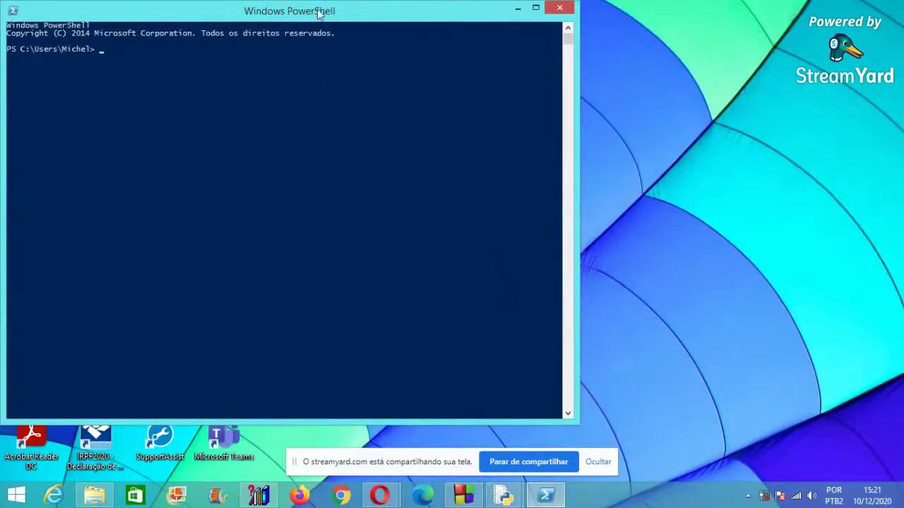
{"action": "left_click_drag", "start_coordinate": [326, 9], "coordinate": [504, 26]}
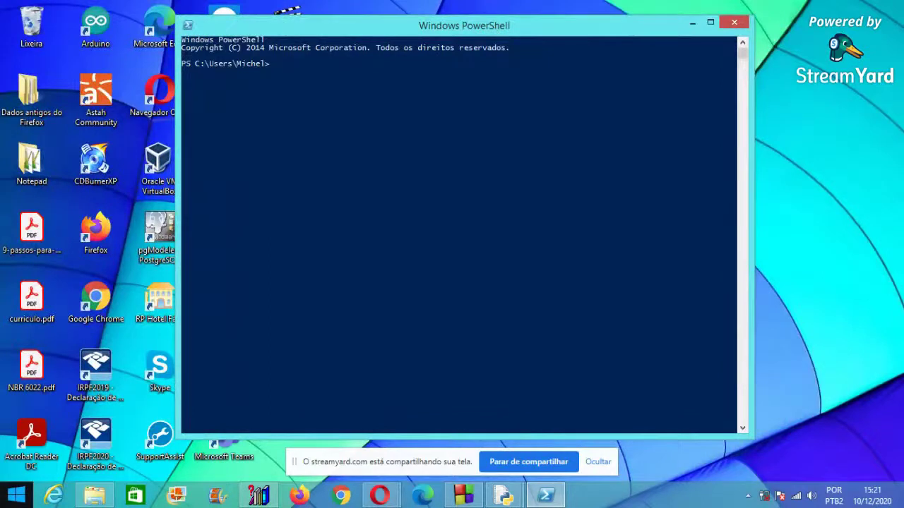
- Open Prompt de Comando from the Windows system group in the full applications list
{"action": "left_click", "coordinate": [15, 497]}
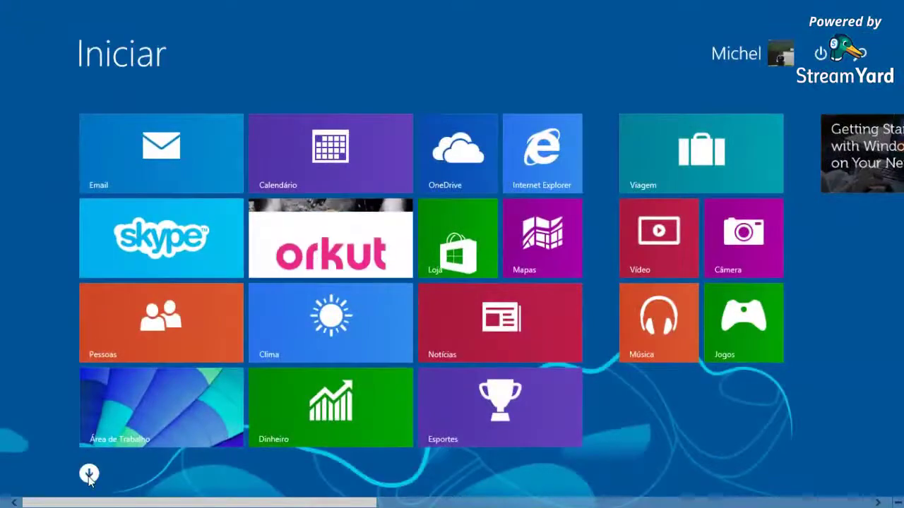
{"action": "left_click", "coordinate": [89, 471]}
{"action": "scroll", "coordinate": [219, 420], "scroll_direction": "down", "scroll_amount": 5}
{"action": "scroll", "coordinate": [218, 419], "scroll_direction": "up", "scroll_amount": 5}
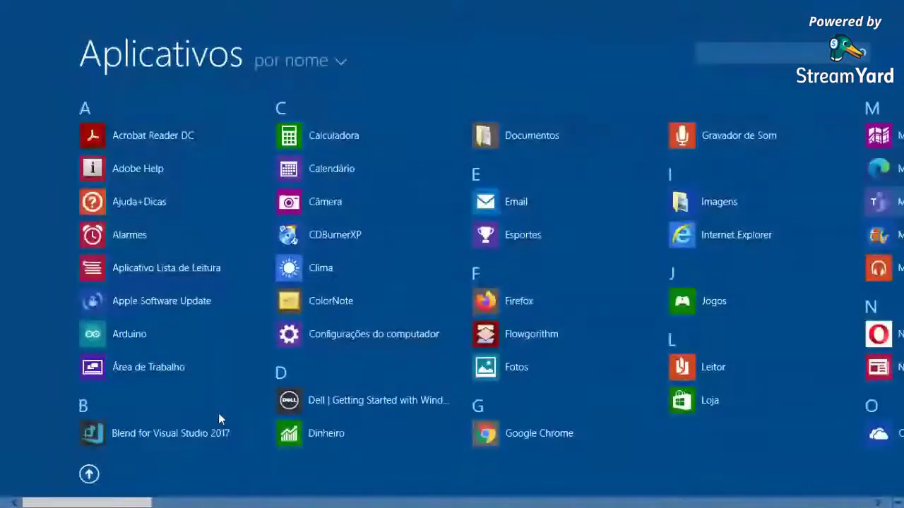
{"action": "scroll", "coordinate": [219, 419], "scroll_direction": "down", "scroll_amount": 1}
{"action": "scroll", "coordinate": [219, 418], "scroll_direction": "down", "scroll_amount": 10}
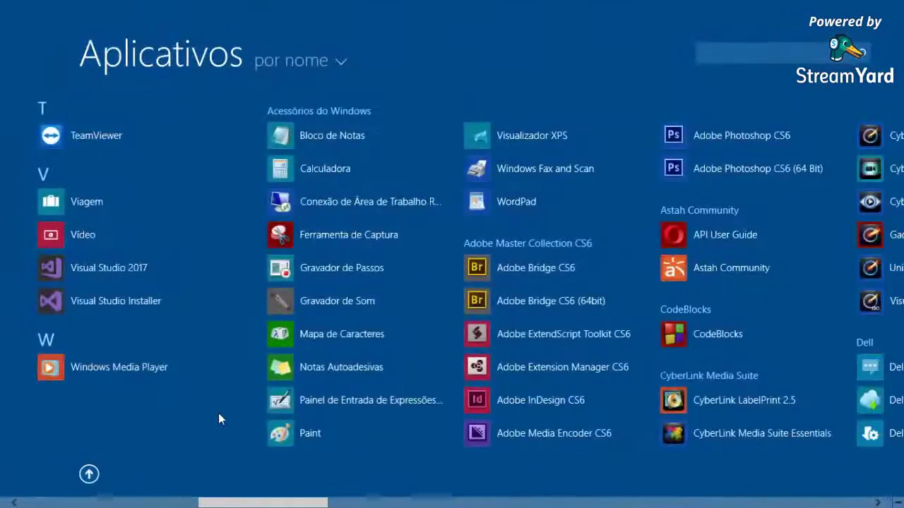
{"action": "scroll", "coordinate": [219, 418], "scroll_direction": "down", "scroll_amount": 10}
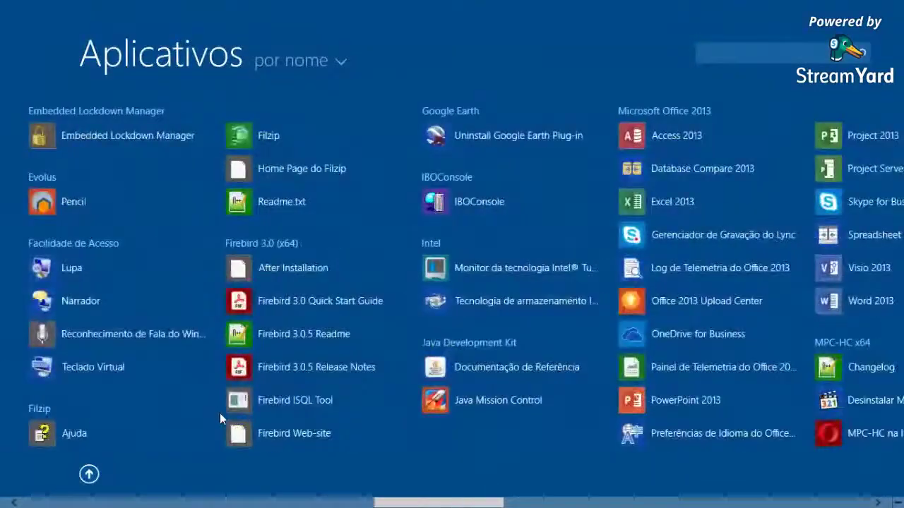
{"action": "scroll", "coordinate": [220, 413], "scroll_direction": "down", "scroll_amount": 8}
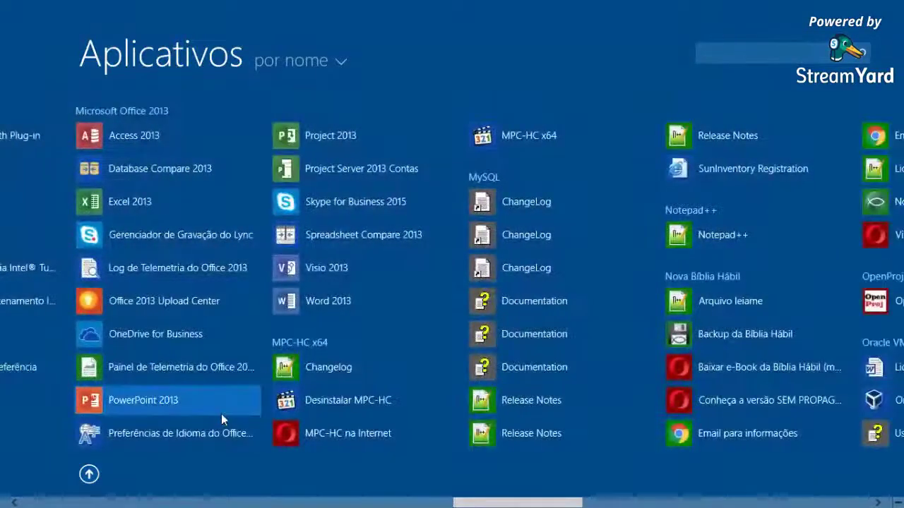
{"action": "scroll", "coordinate": [221, 418], "scroll_direction": "down", "scroll_amount": 1}
{"action": "scroll", "coordinate": [221, 419], "scroll_direction": "down", "scroll_amount": 6}
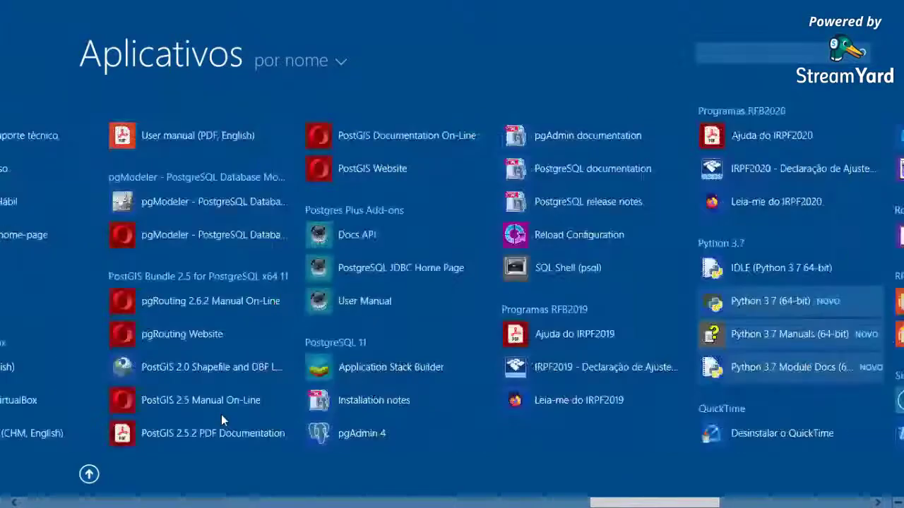
{"action": "scroll", "coordinate": [221, 419], "scroll_direction": "down", "scroll_amount": 3}
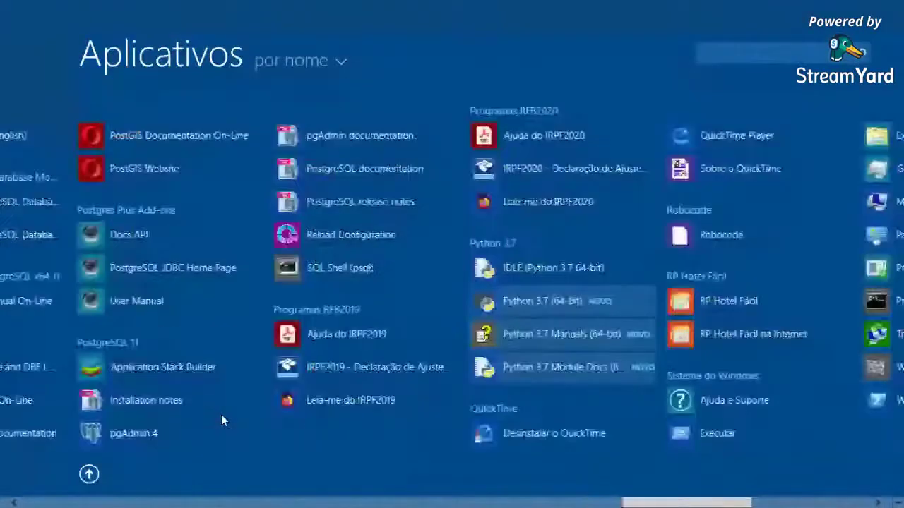
{"action": "scroll", "coordinate": [221, 414], "scroll_direction": "down", "scroll_amount": 6}
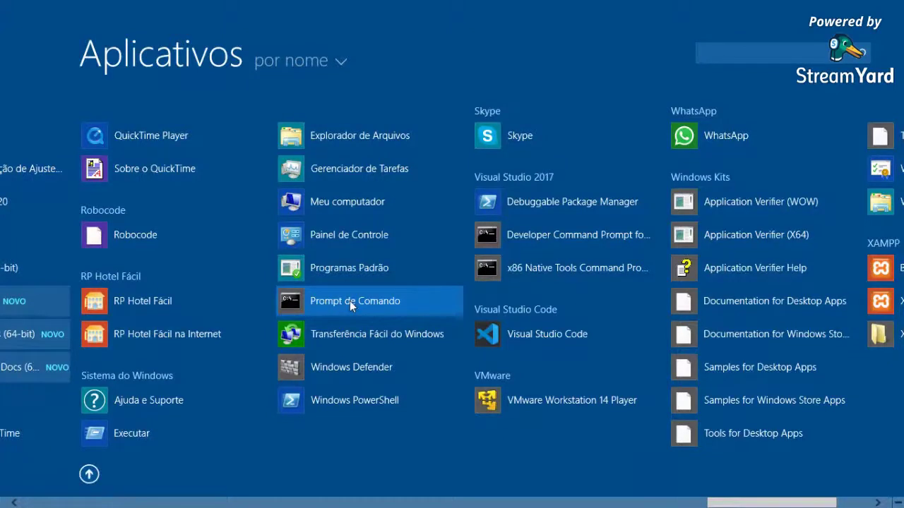
{"action": "left_click", "coordinate": [349, 301]}
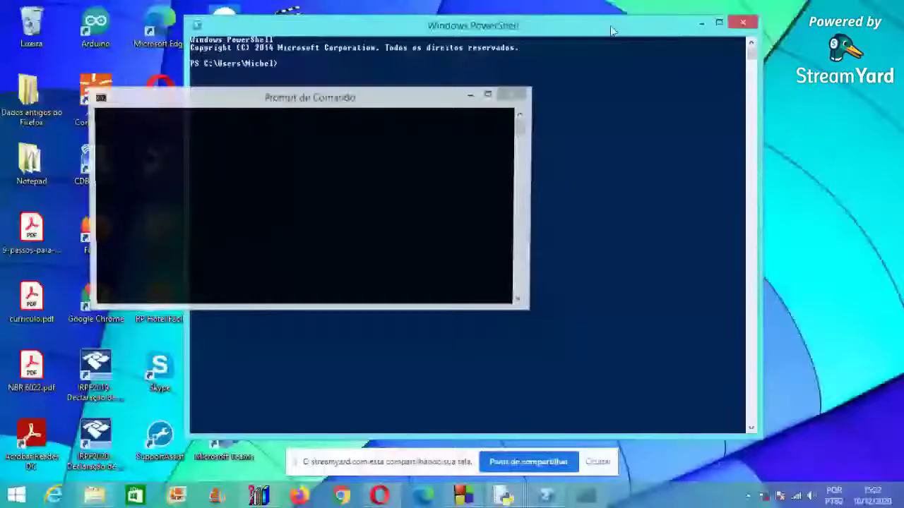
- Move the PowerShell window aside and minimize it, and switch the Command Prompt to the root directory with cd /
{"action": "left_click_drag", "start_coordinate": [612, 29], "coordinate": [725, 32]}
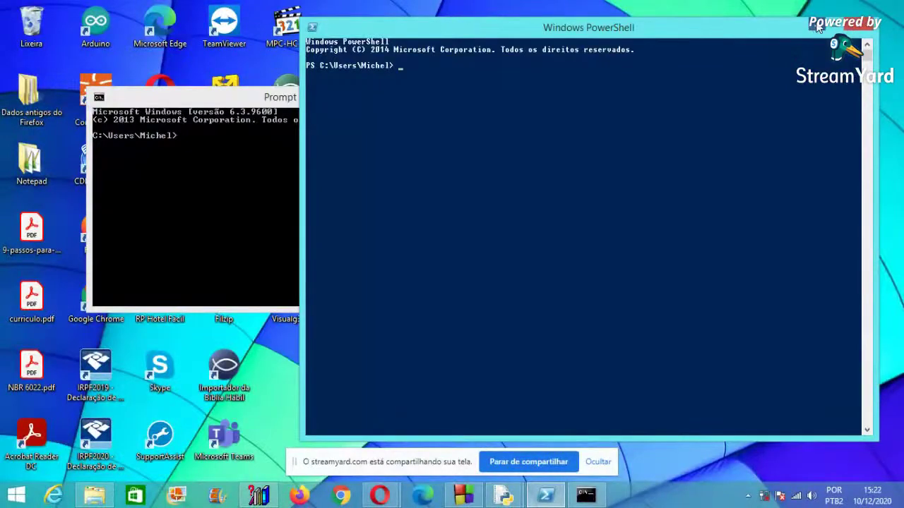
{"action": "left_click", "coordinate": [819, 29]}
{"action": "type", "text": "cd /"}
{"action": "key", "text": "Return"}
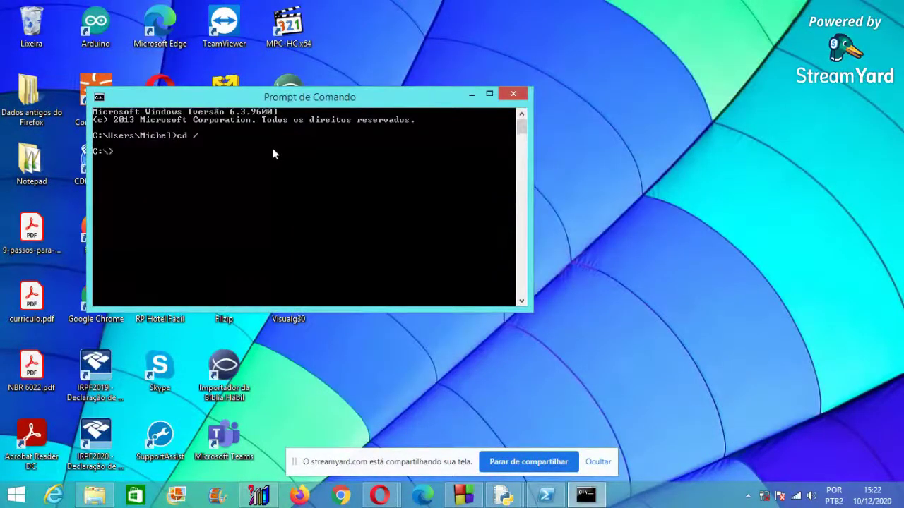
- Query the Python version in the Command Prompt with python --version and close the window
{"action": "type", "text": "python"}
{"action": "type", "text": " --versio"}
{"action": "type", "text": "n"}
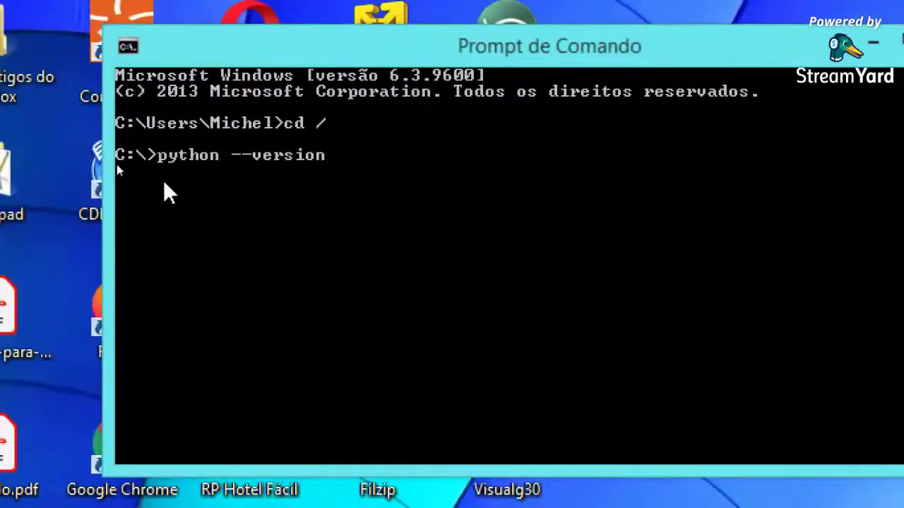
{"action": "key", "text": "Return"}
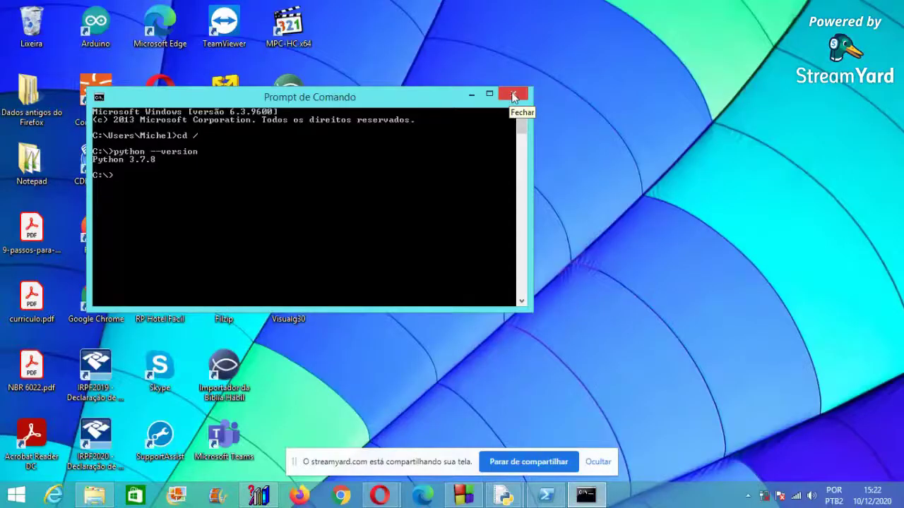
{"action": "left_click", "coordinate": [512, 97]}
- Restore the minimized PowerShell window and switch it to the root directory with cd /
{"action": "left_click", "coordinate": [545, 494]}
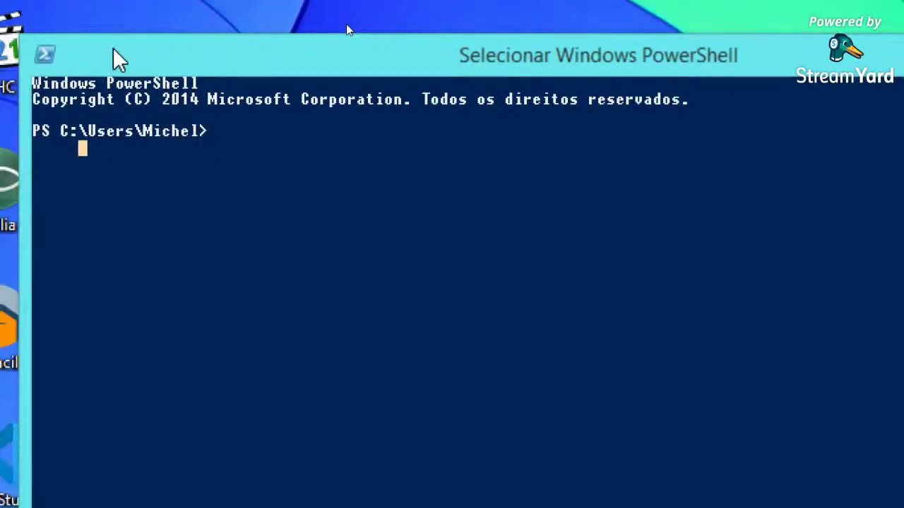
{"action": "type", "text": "cd /"}
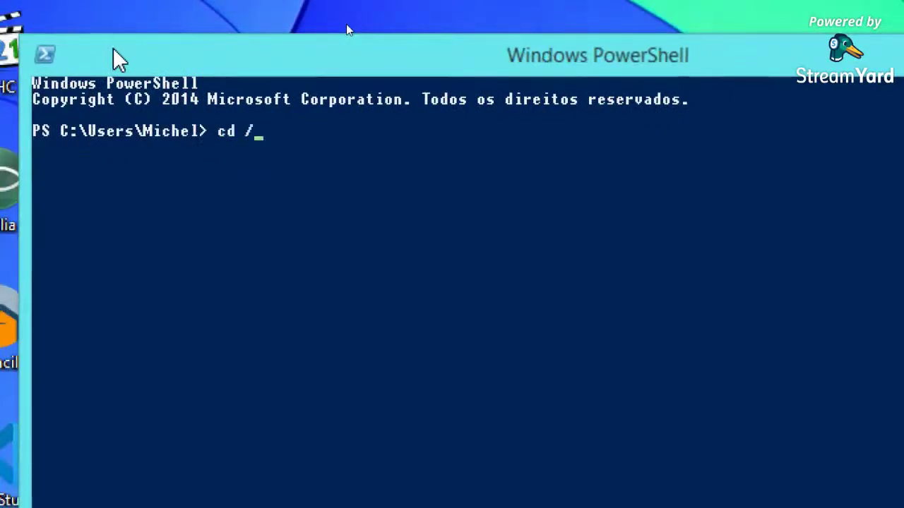
{"action": "key", "text": "Return"}
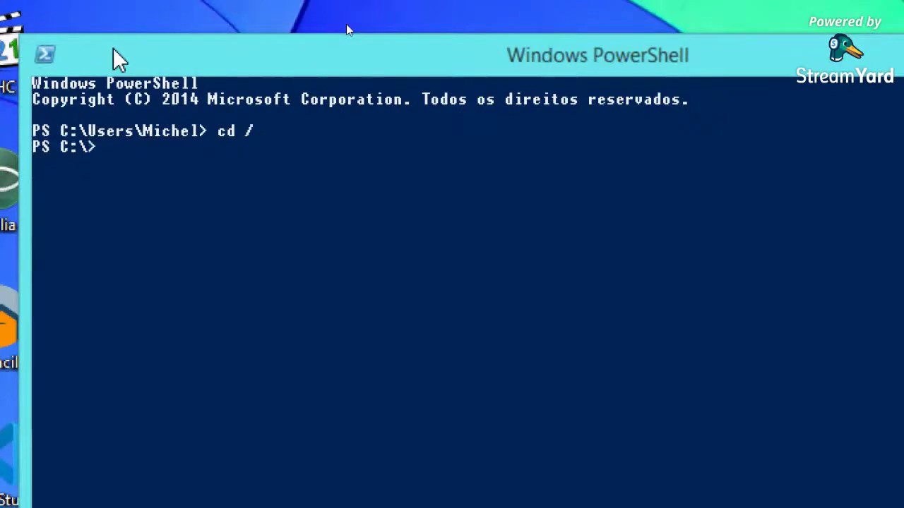
- Run python --version in Windows PowerShell and close its window
{"action": "type", "text": "put"}
{"action": "key", "text": "BackSpace"}
{"action": "key", "text": "BackSpace"}
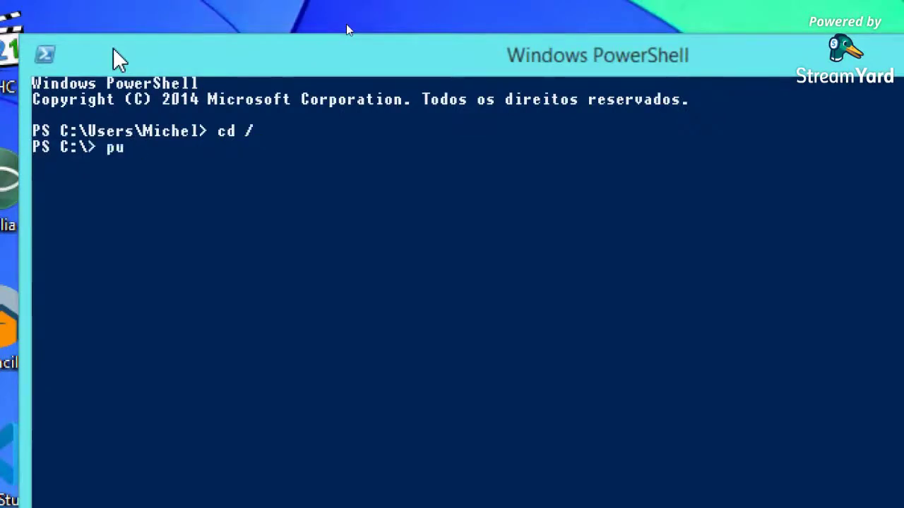
{"action": "type", "text": "ython "}
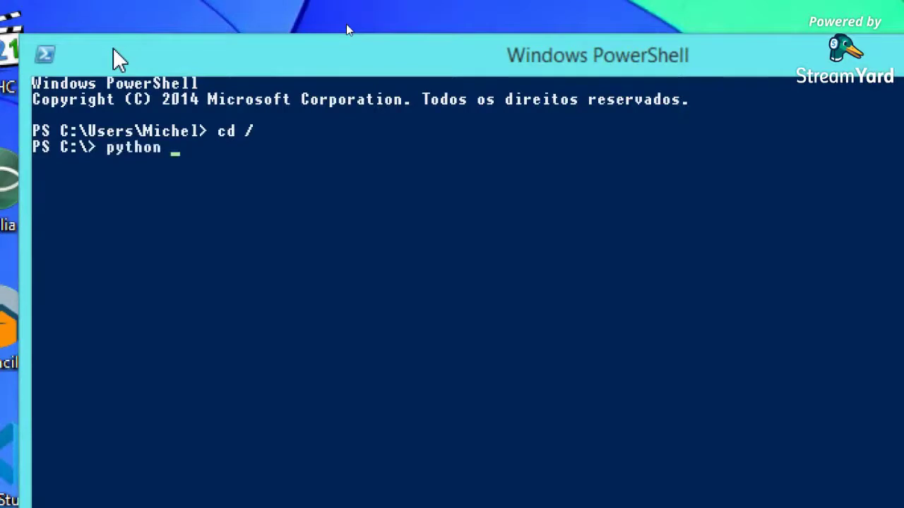
{"action": "type", "text": "--version"}
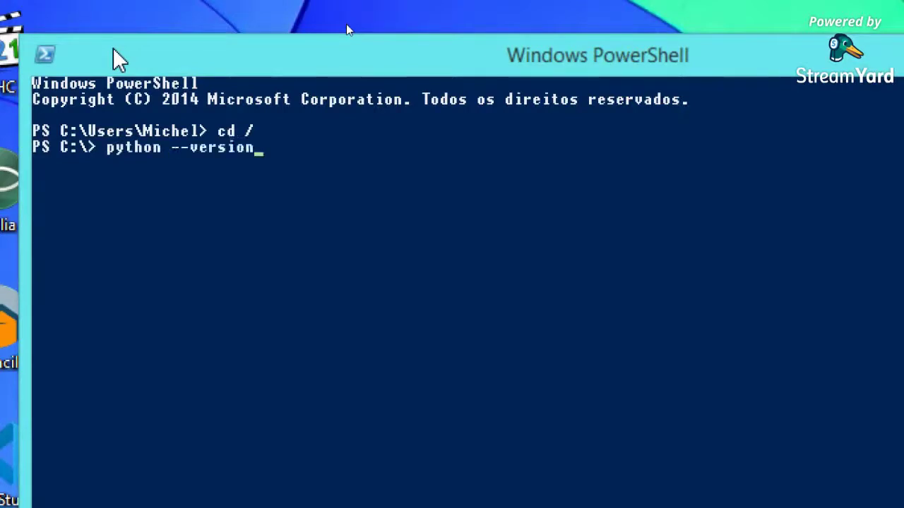
{"action": "key", "text": "Return"}
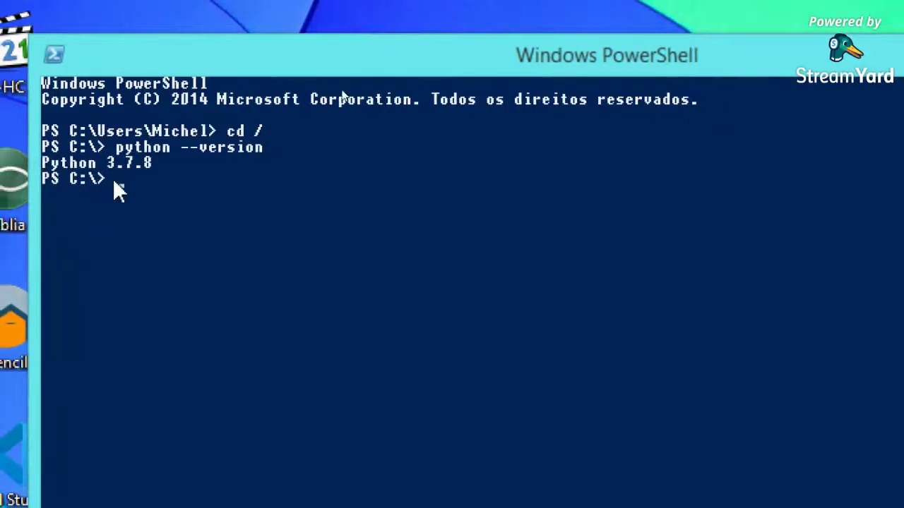
{"action": "left_click", "coordinate": [145, 175]}
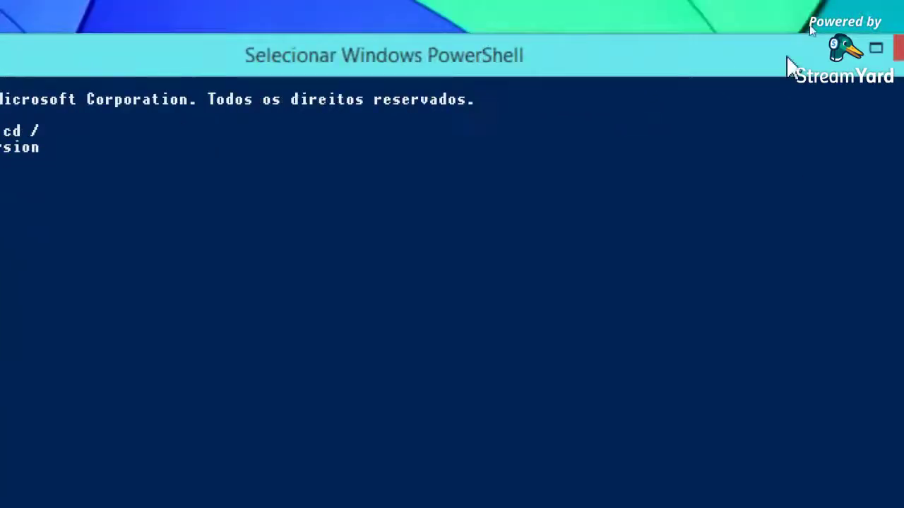
{"action": "left_click", "coordinate": [812, 50]}
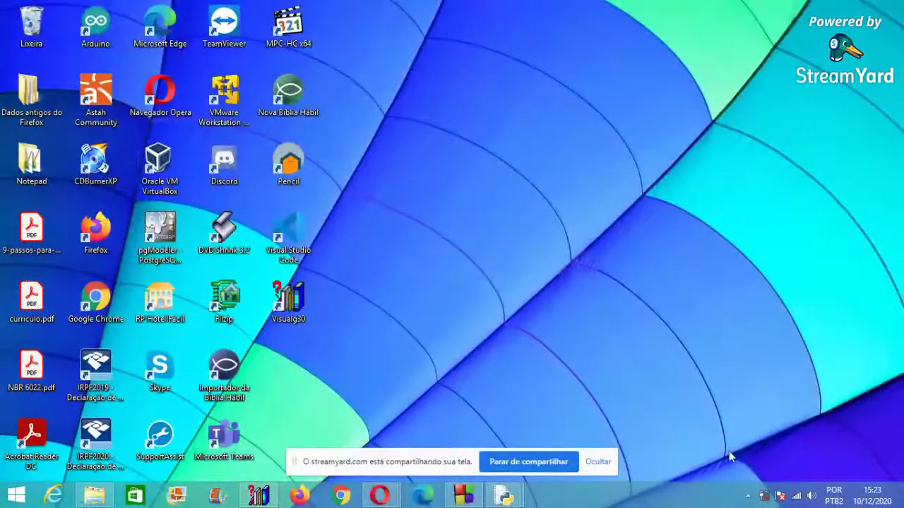
- Bring up the Python 3.7.8 Shell window, maximize it to view the IDLE prompt, and minimize it
{"action": "mouse_move", "coordinate": [514, 496]}
{"action": "left_click", "coordinate": [571, 439]}
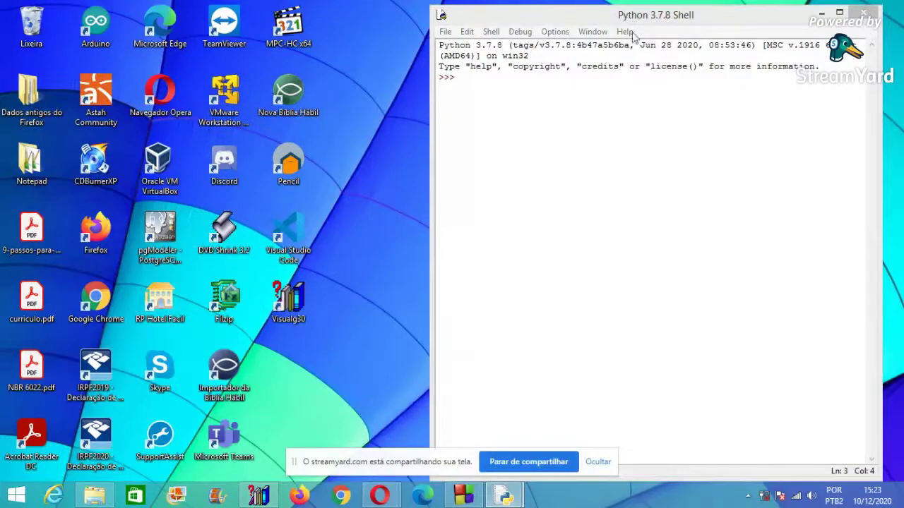
{"action": "left_click_drag", "start_coordinate": [629, 19], "coordinate": [429, 2]}
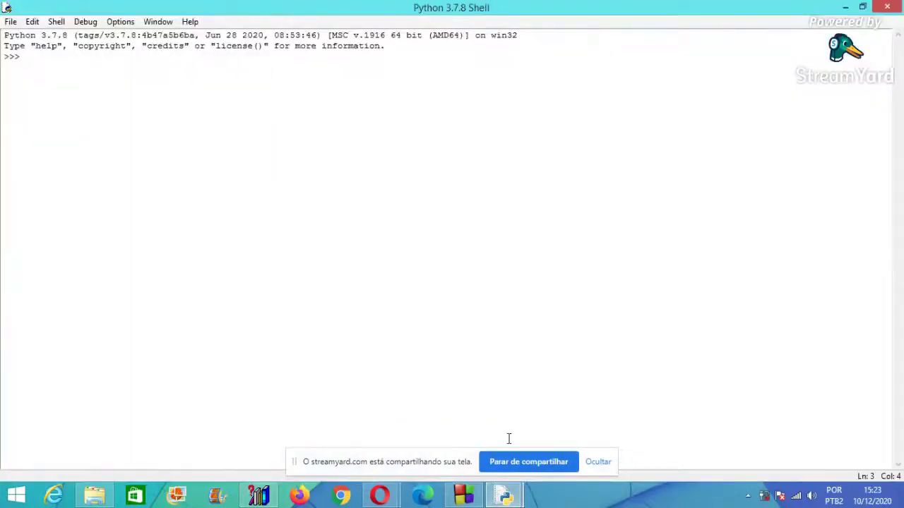
{"action": "mouse_move", "coordinate": [504, 497]}
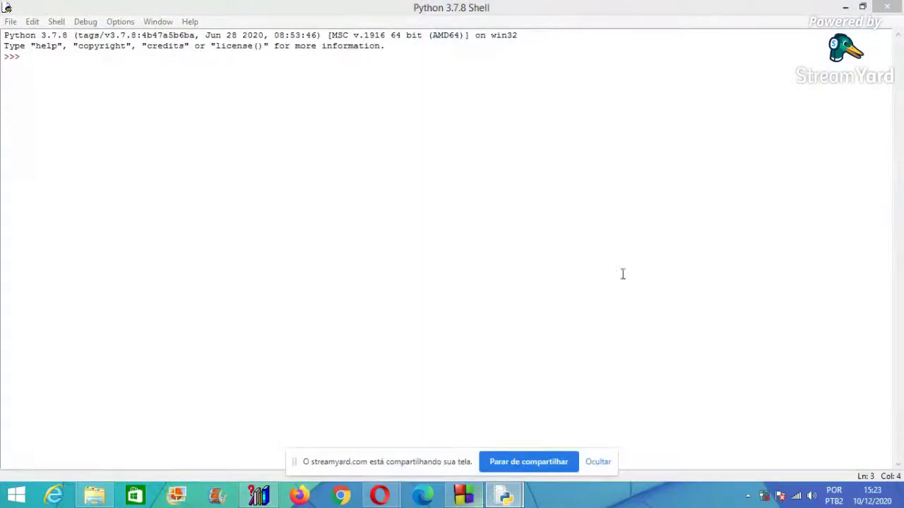
{"action": "left_click", "coordinate": [845, 7]}
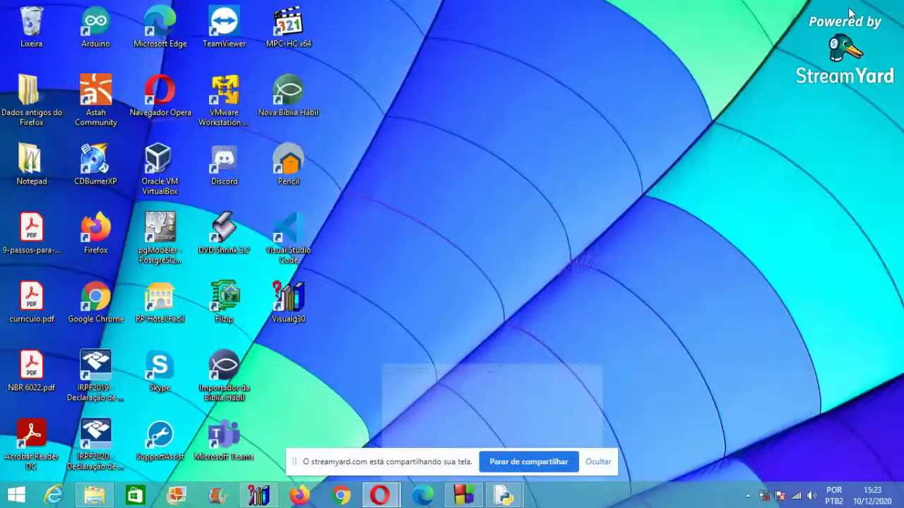
- Restore the maximized Python 3.7.8 Shell window and close it
{"action": "mouse_move", "coordinate": [513, 500]}
{"action": "left_click", "coordinate": [551, 405]}
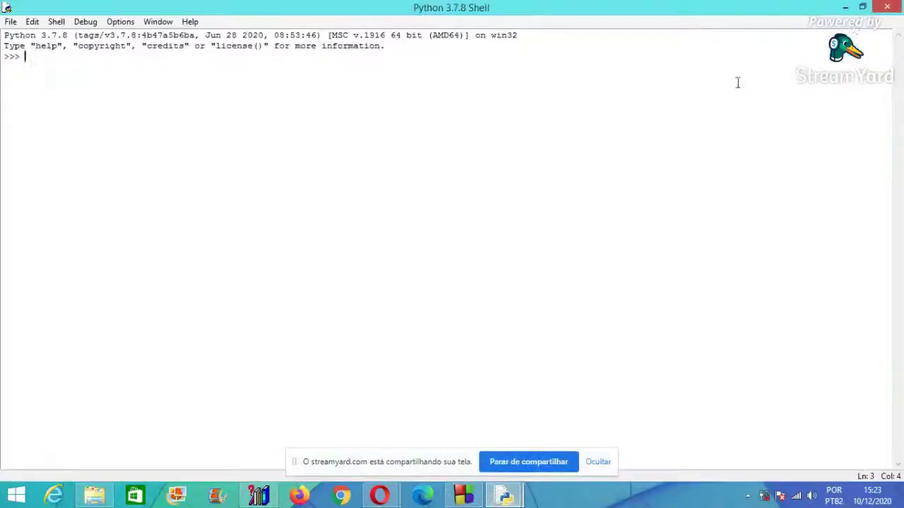
{"action": "left_click", "coordinate": [884, 7]}
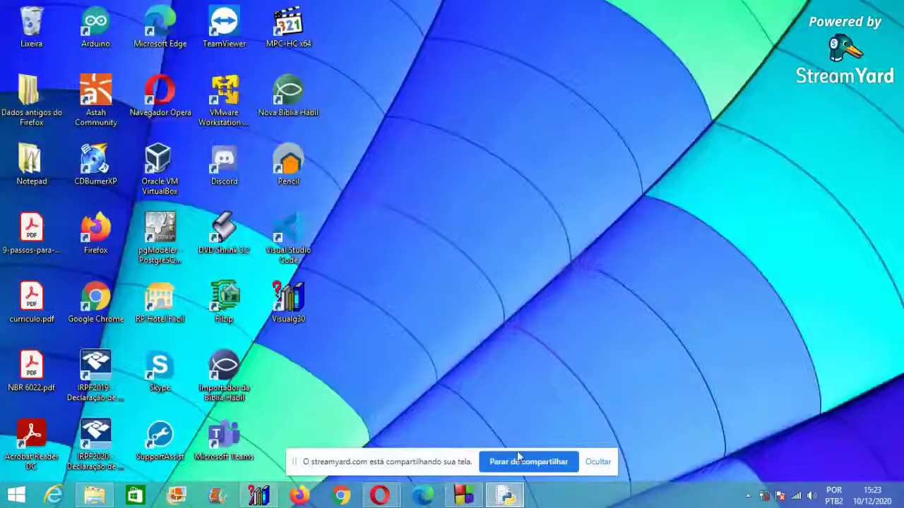
- Try to close the remaining Python 3.7.8 Shell window without restoring it, and preview it
{"action": "right_click", "coordinate": [500, 498]}
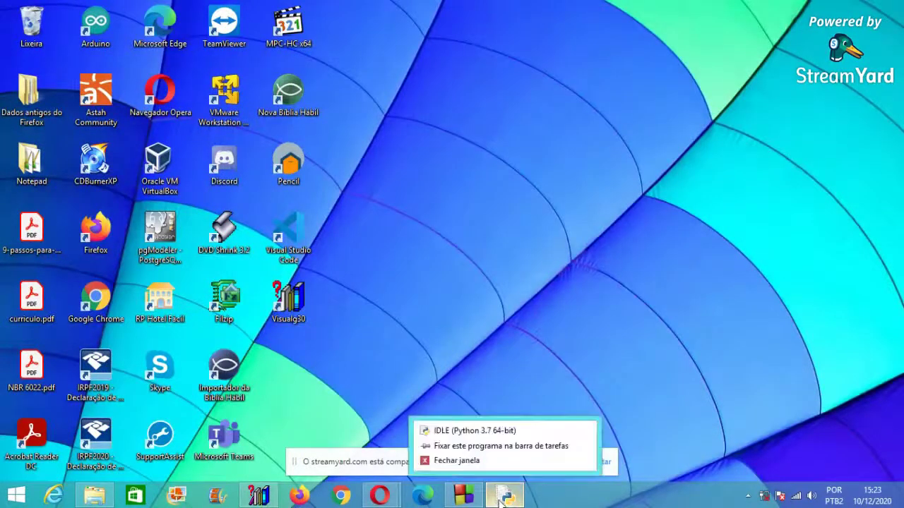
{"action": "left_click", "coordinate": [489, 465]}
{"action": "mouse_move", "coordinate": [505, 498]}
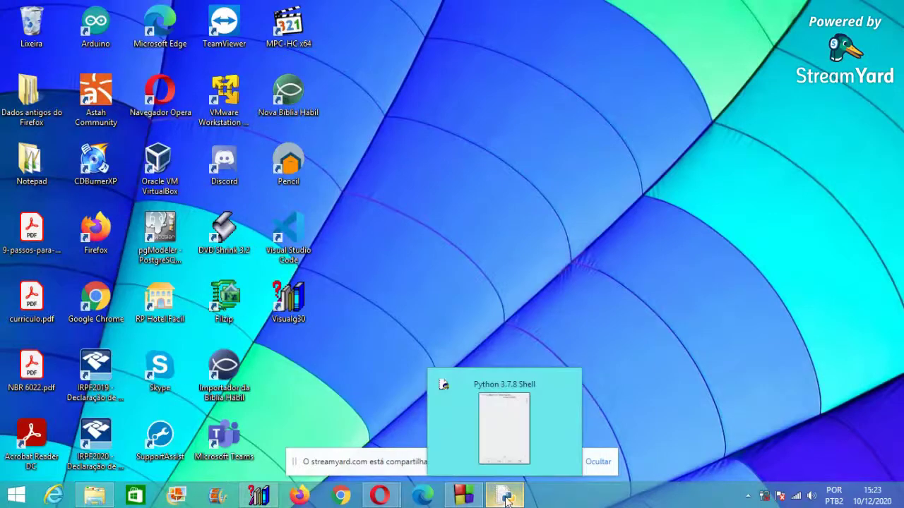